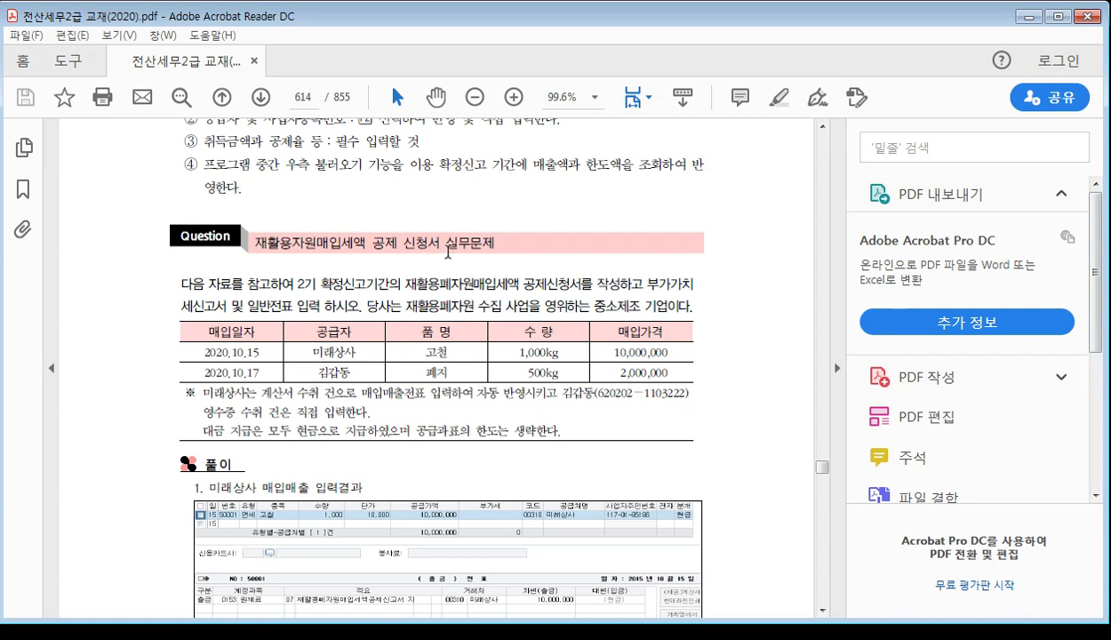
Switch to KcLep and open the 재활용폐자원세액공제신고서 for October to December 2020 without loading the saved data
key("alt+Tab")
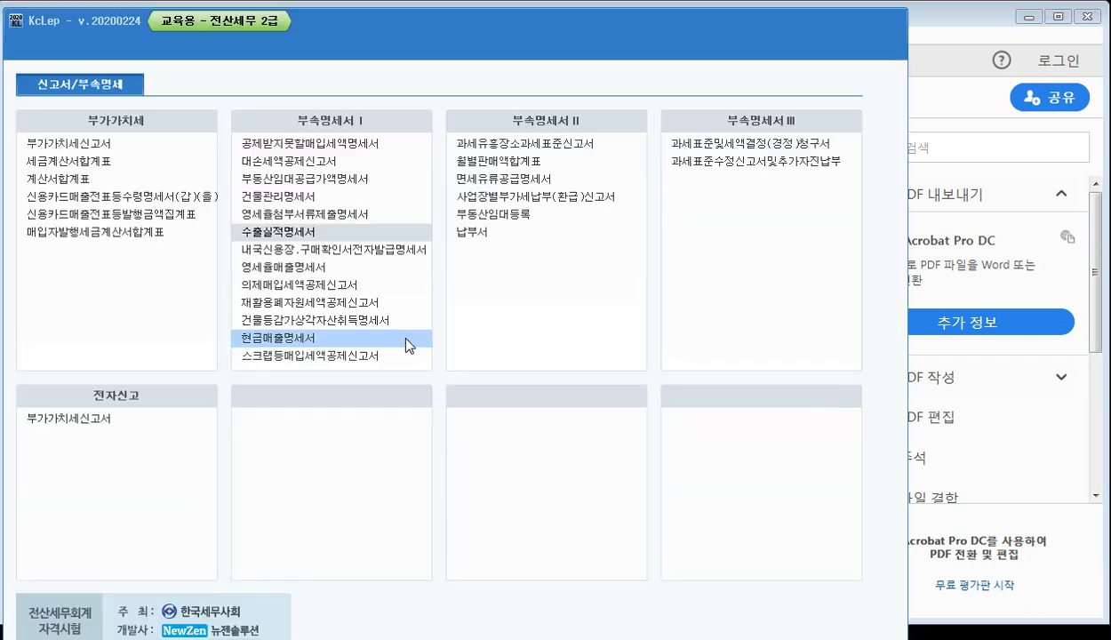
left_click(324, 304)
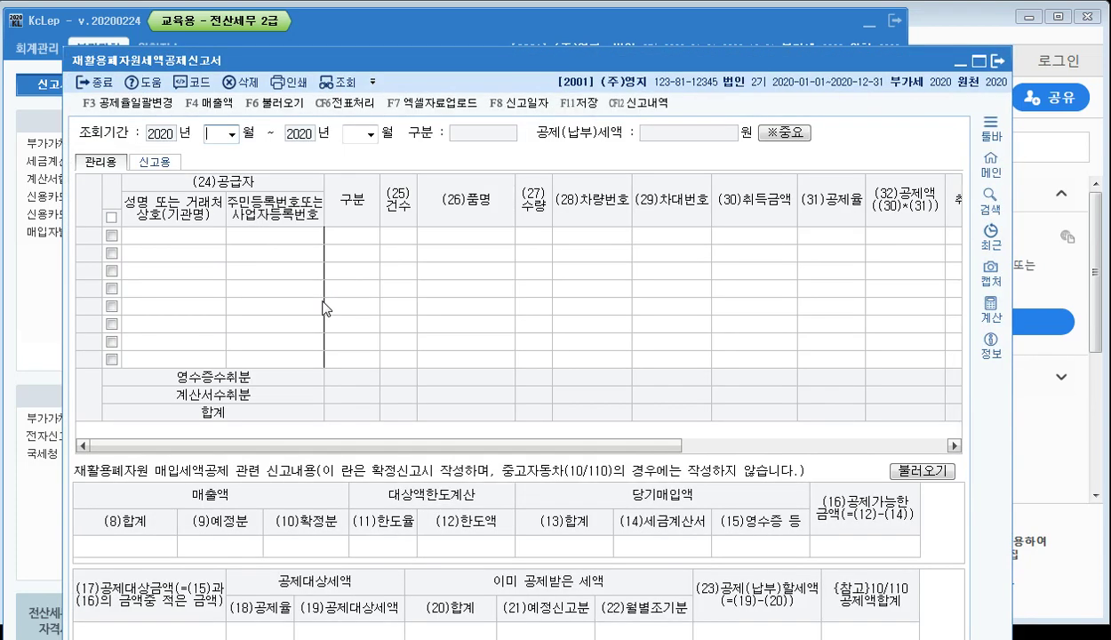
left_click(232, 134)
left_click(222, 262)
left_click(370, 134)
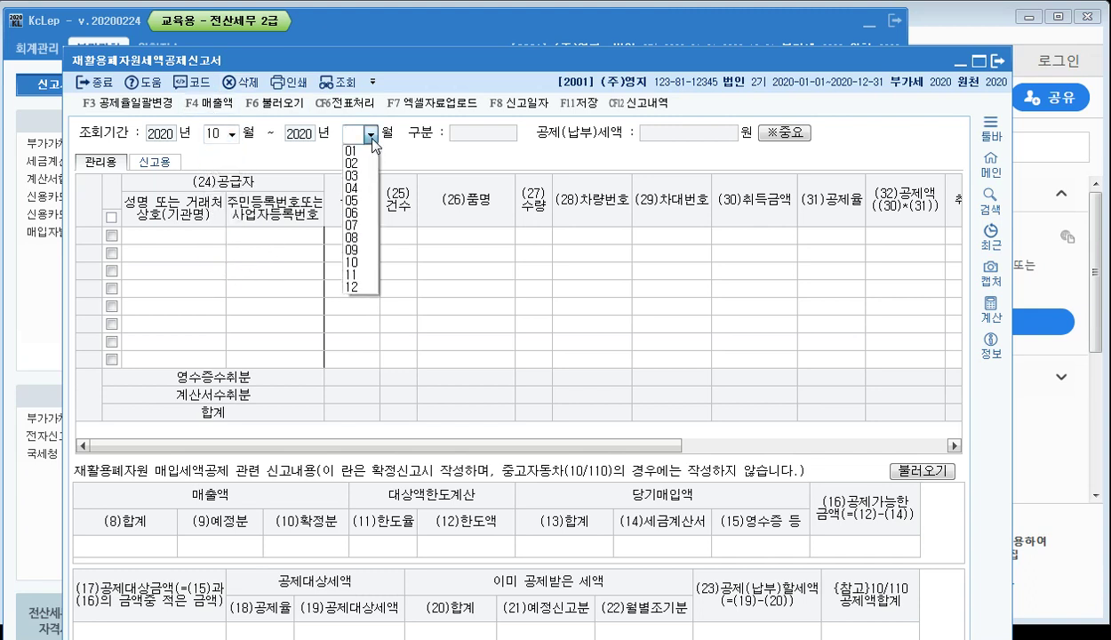
left_click(358, 286)
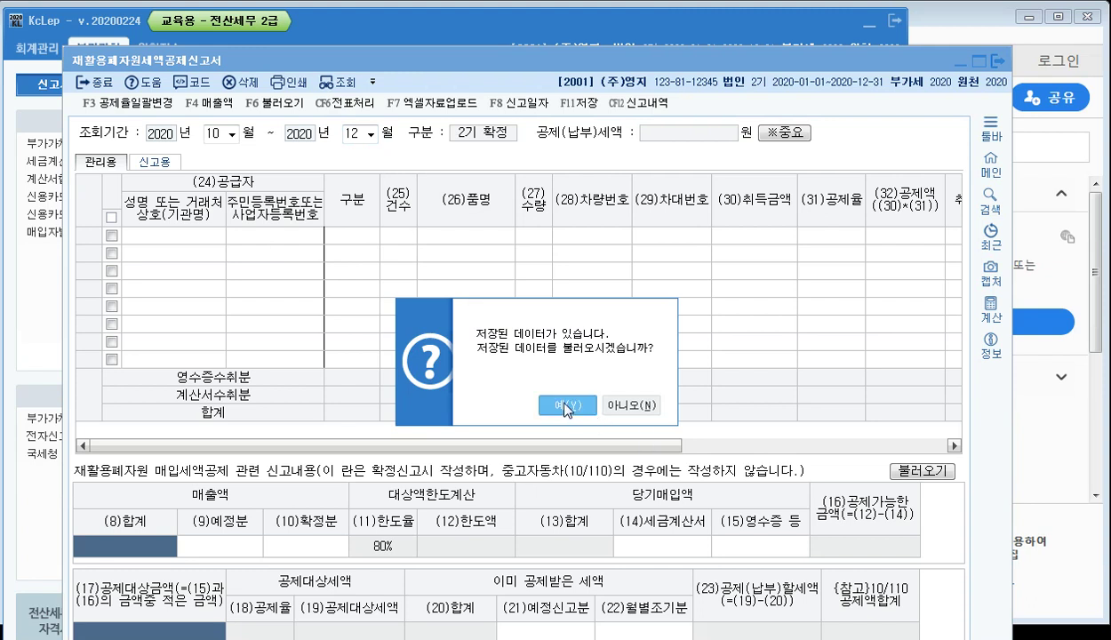
left_click(616, 408)
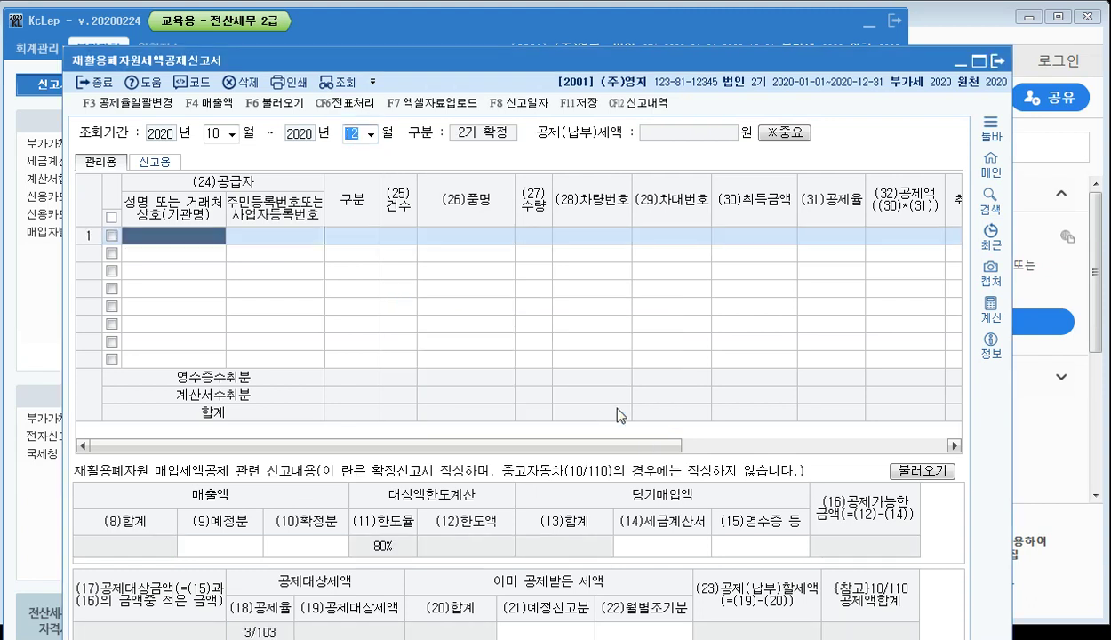
Add the individual supplier listed after 미래상사 in the second row and set its 구분 to 영수증
left_click(218, 255)
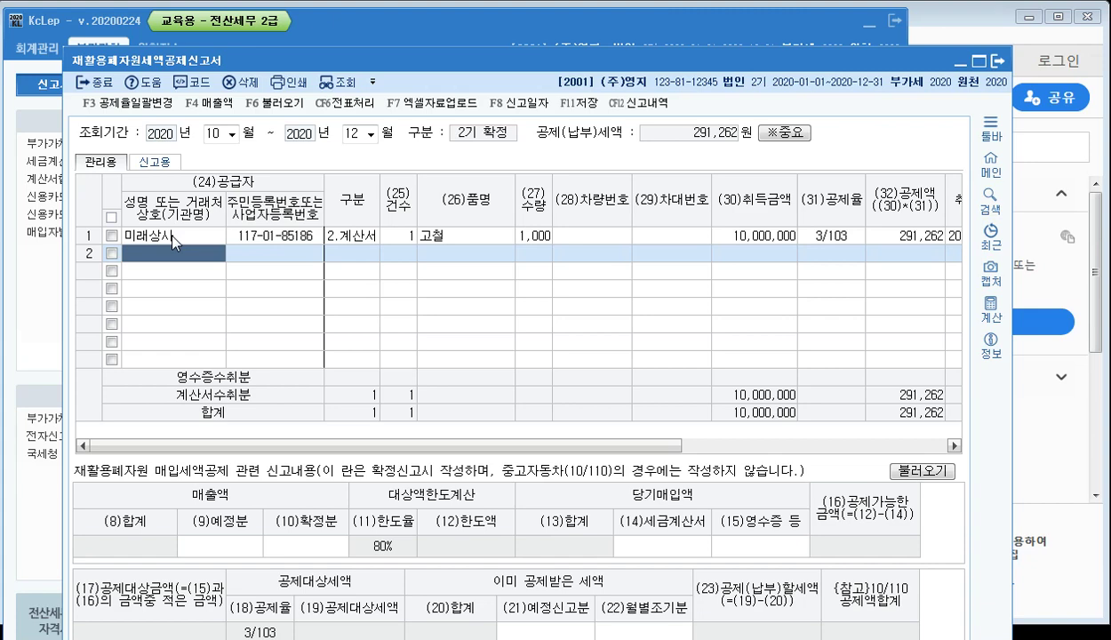
left_click_drag(402, 60, 348, 16)
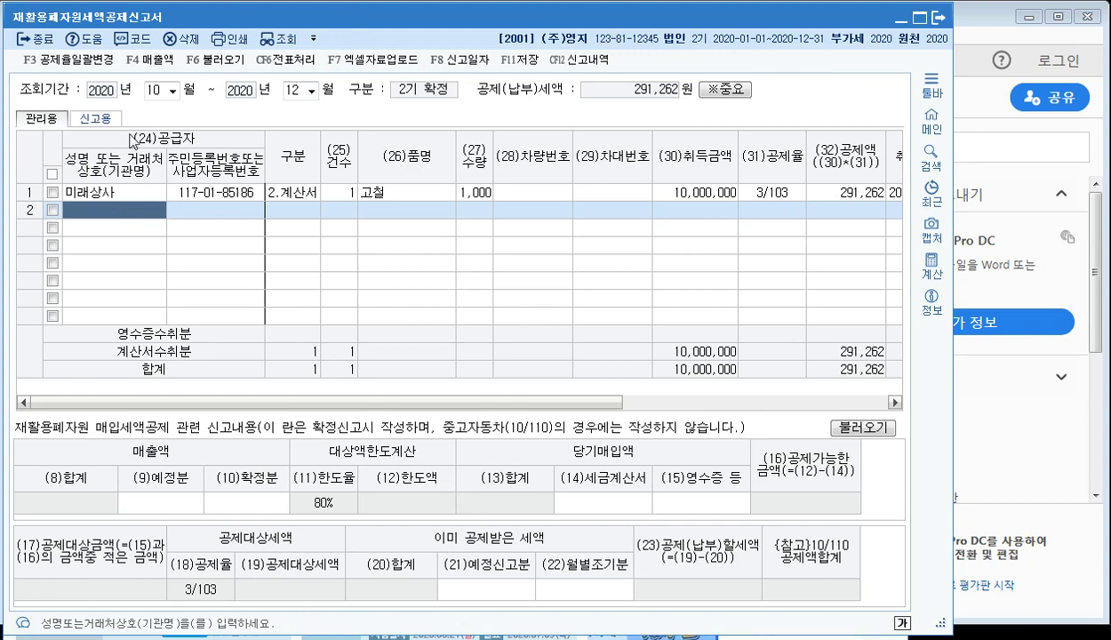
left_click(147, 40)
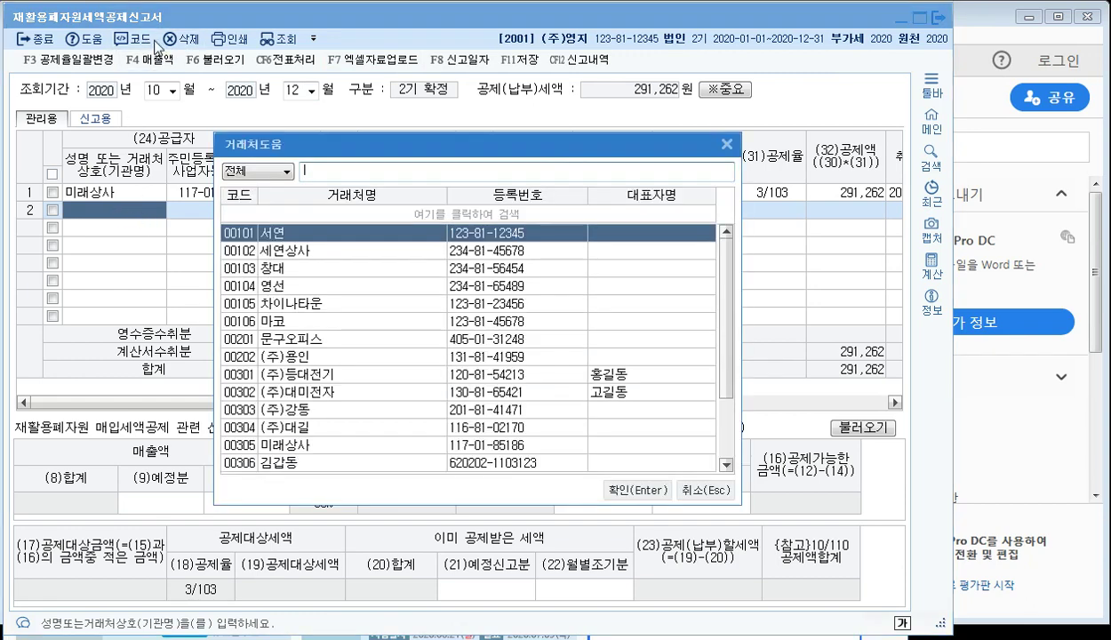
left_click(275, 463)
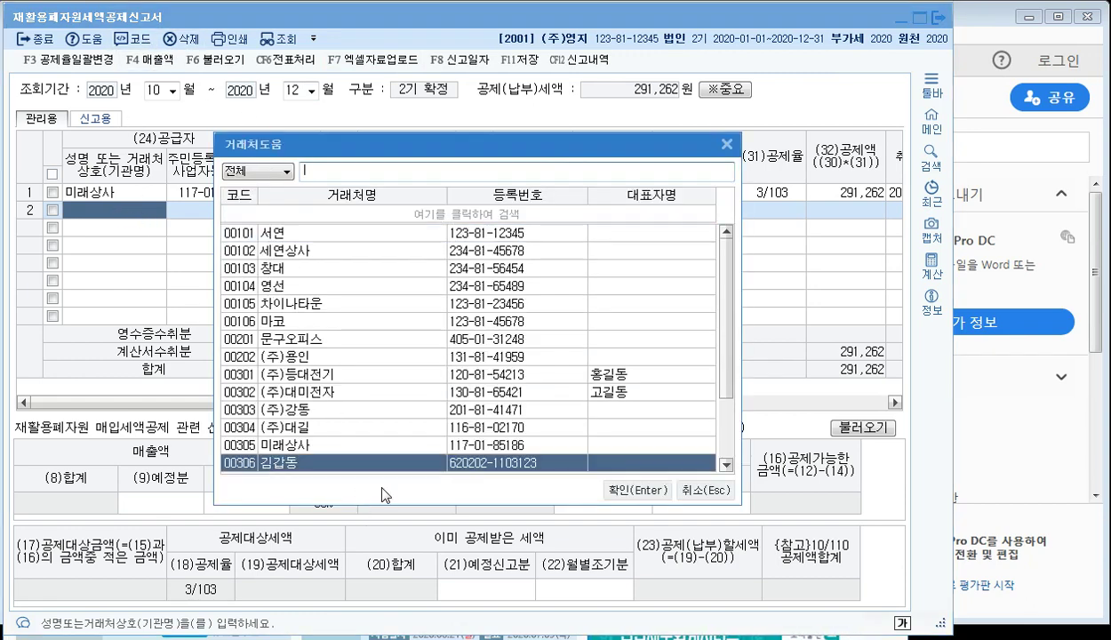
left_click(627, 489)
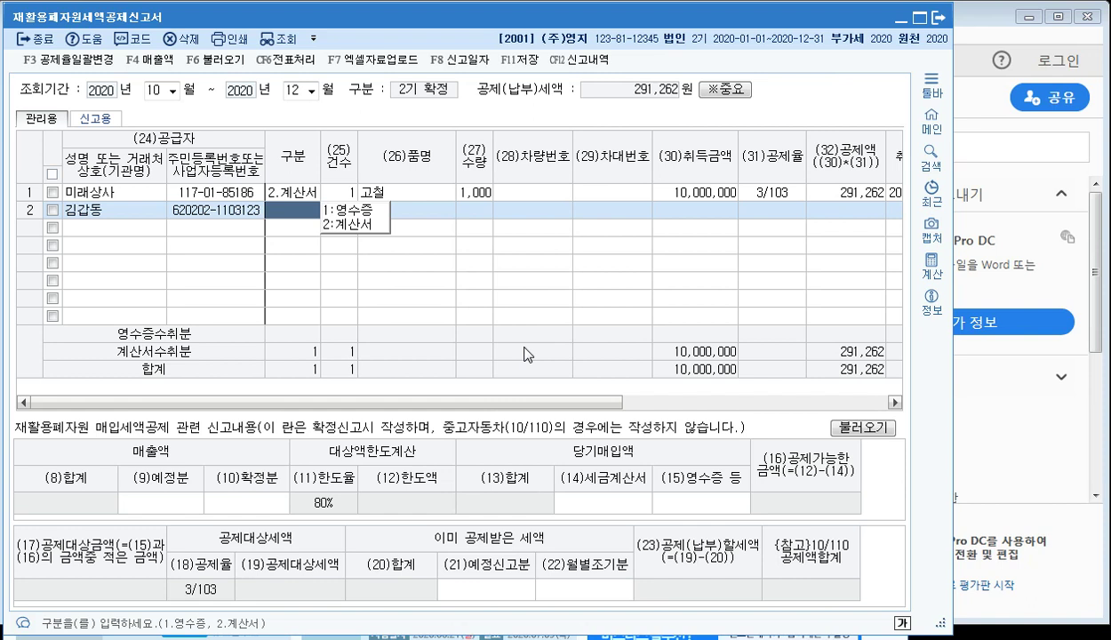
type("1")
key("Return")
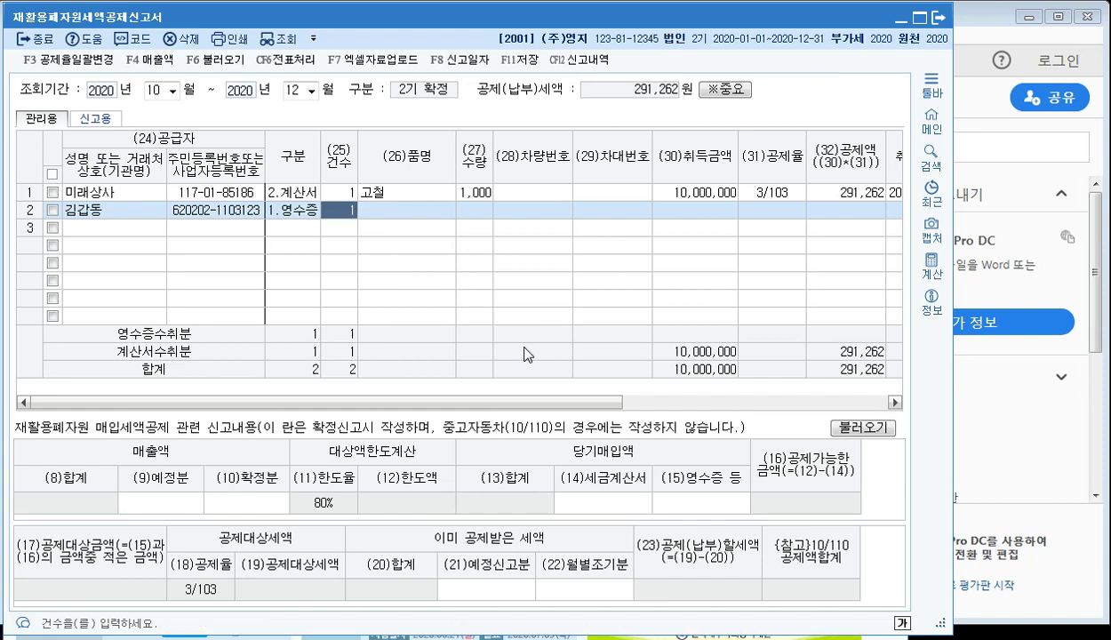
Enter 폐지 as the second row's item name and 500 as its quantity
left_click(417, 210)
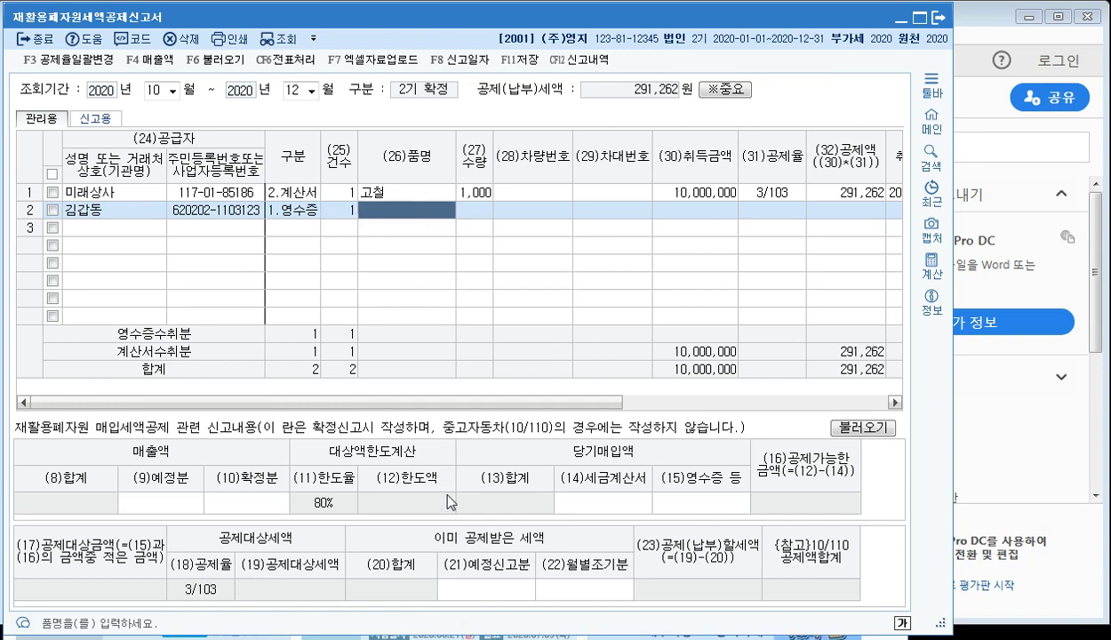
type("폐지")
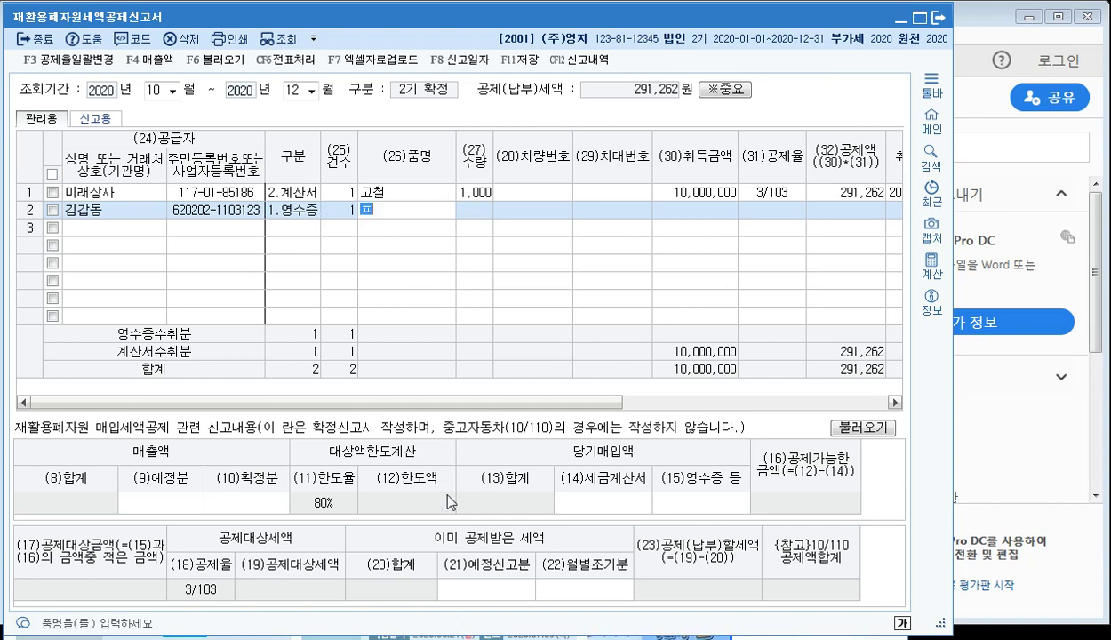
key("Return")
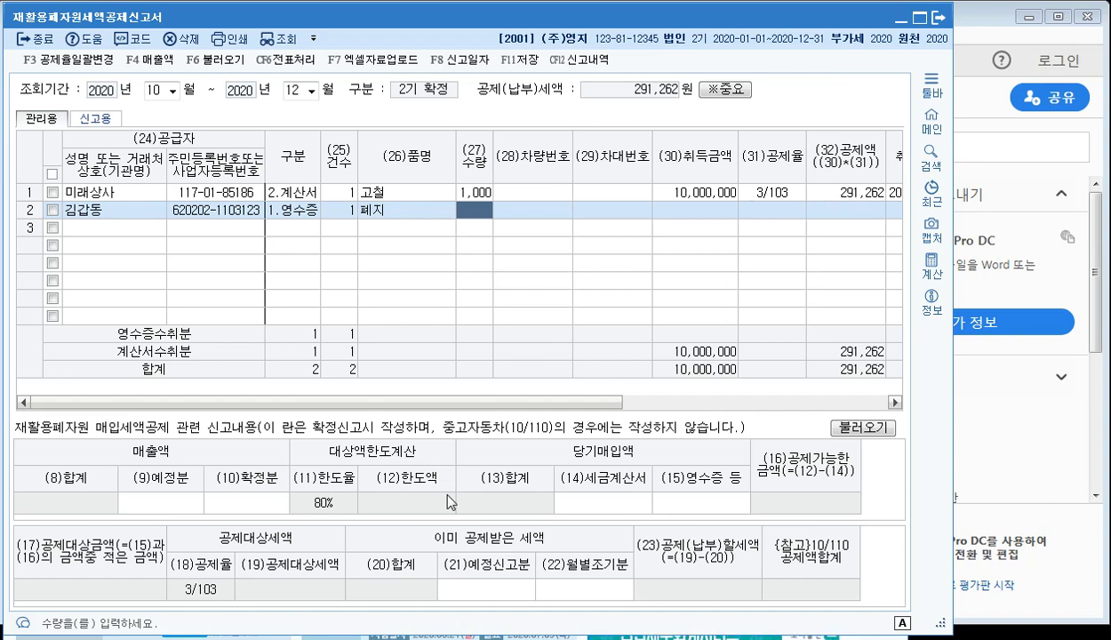
type("500")
key("Return")
Set the second row's 취득금액 to 2,000,000 and its 공제율 to 3/103
key("Return")
key("Return")
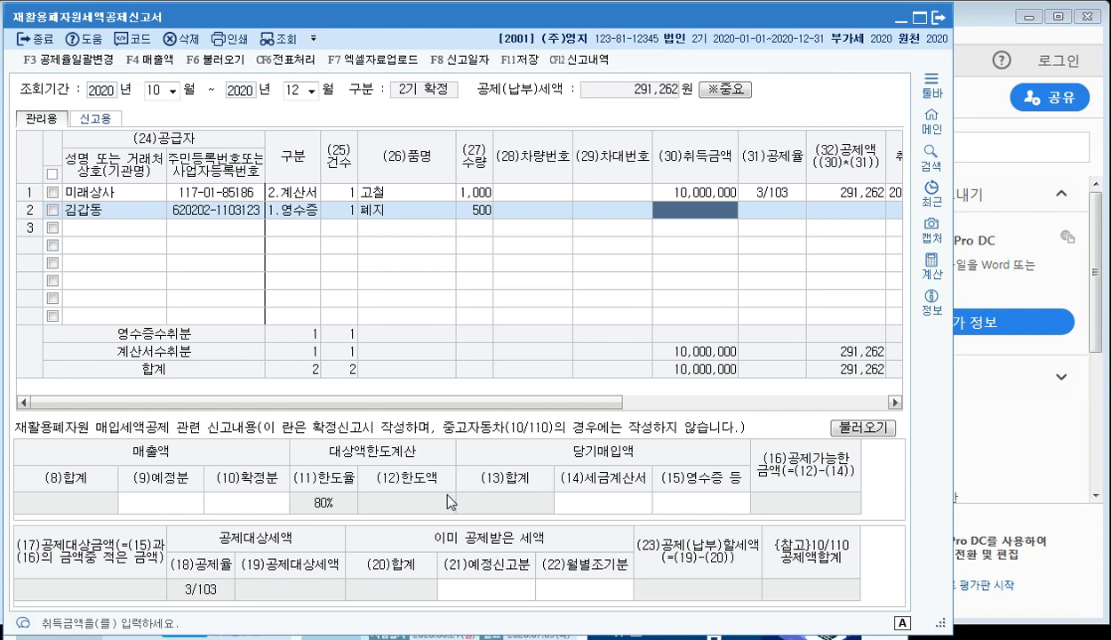
type("2000000")
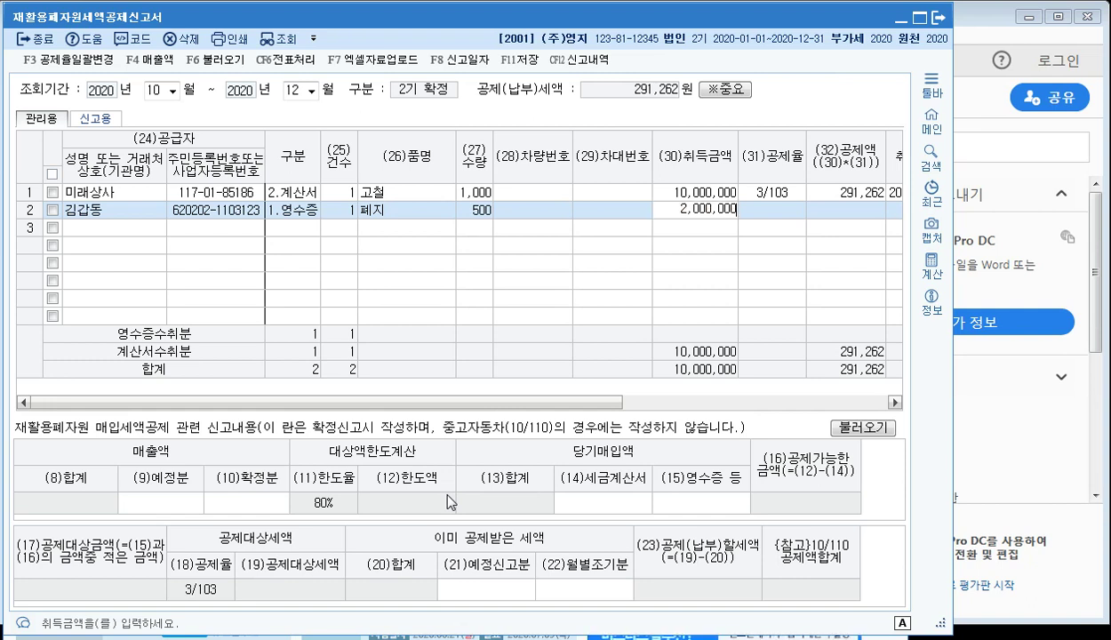
key("Return")
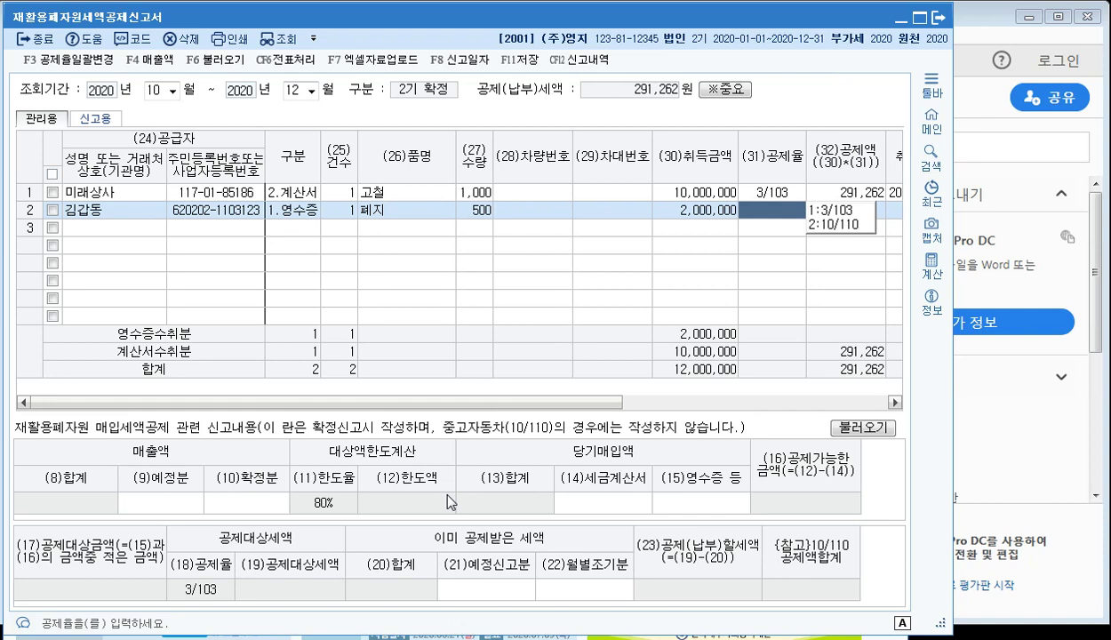
key("1")
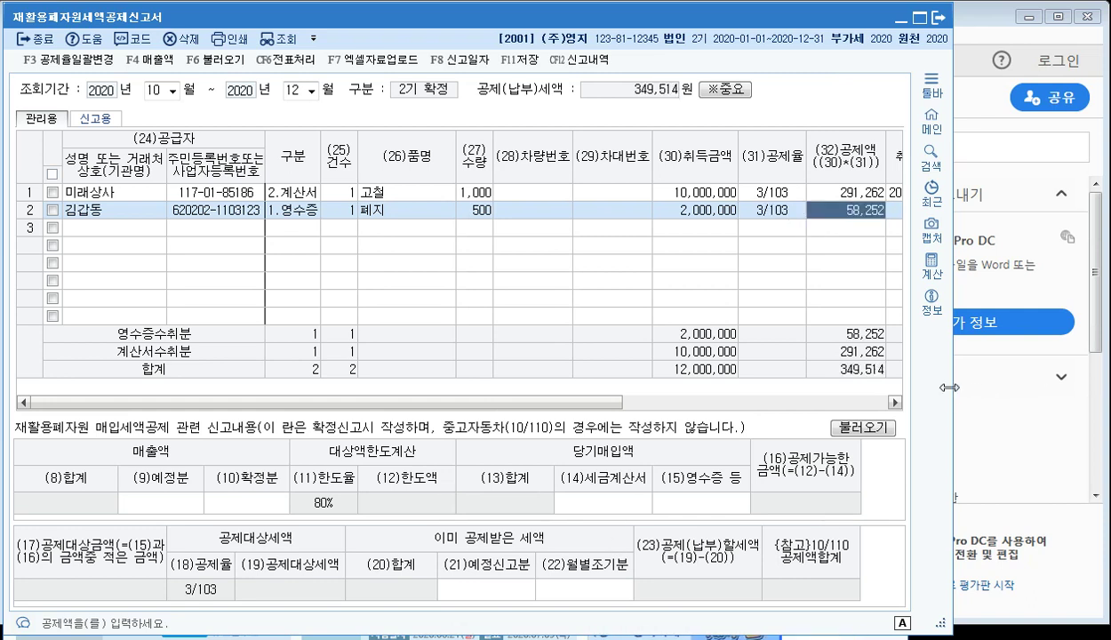
Set the second row's 취득일자 to 2020-10-17, and close the form with its changes saved
left_click_drag(951, 386, 1017, 387)
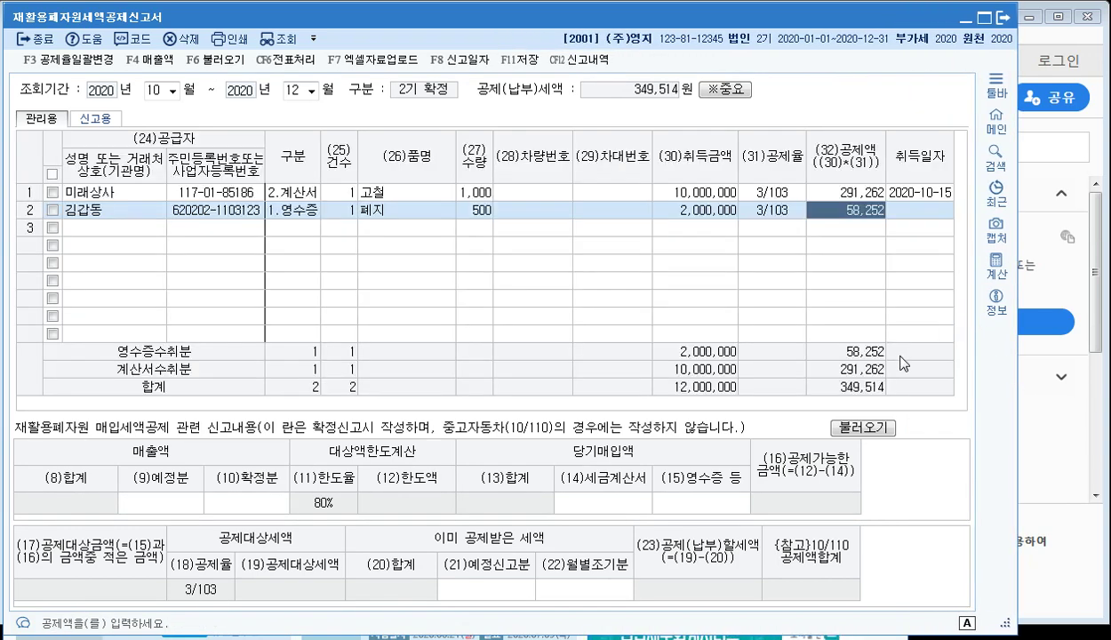
left_click(892, 207)
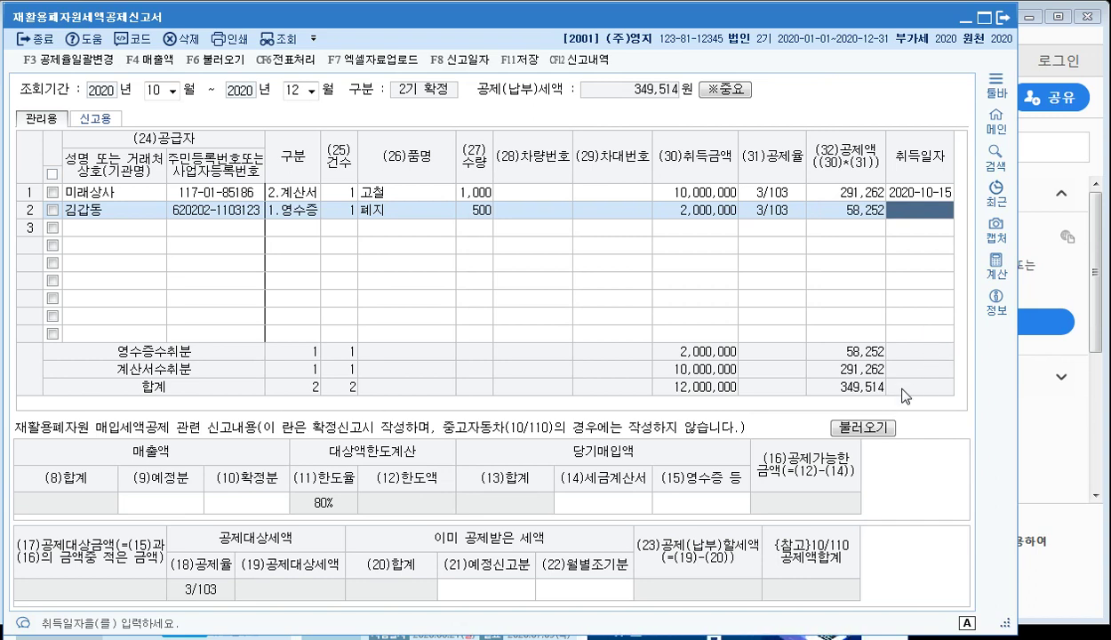
type("2020-")
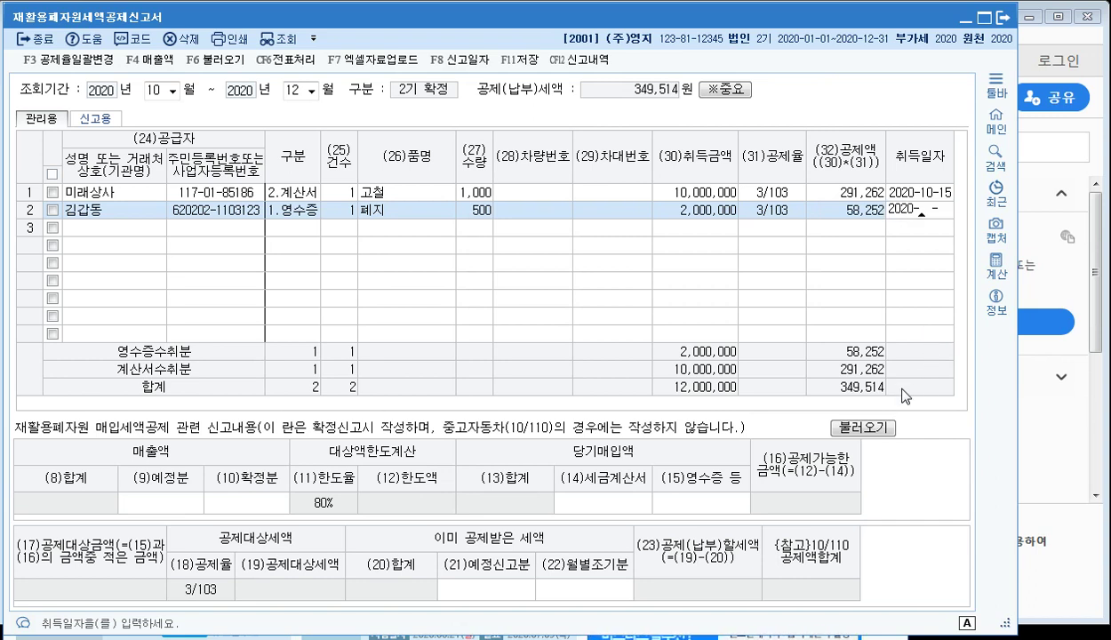
type("10-17")
key("Return")
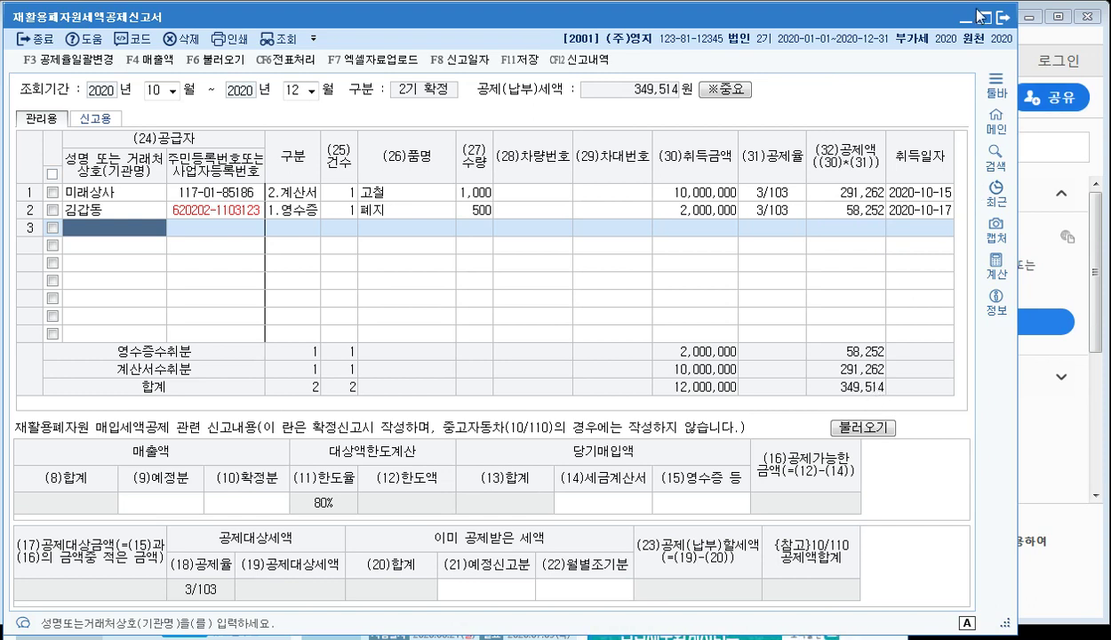
left_click(1000, 20)
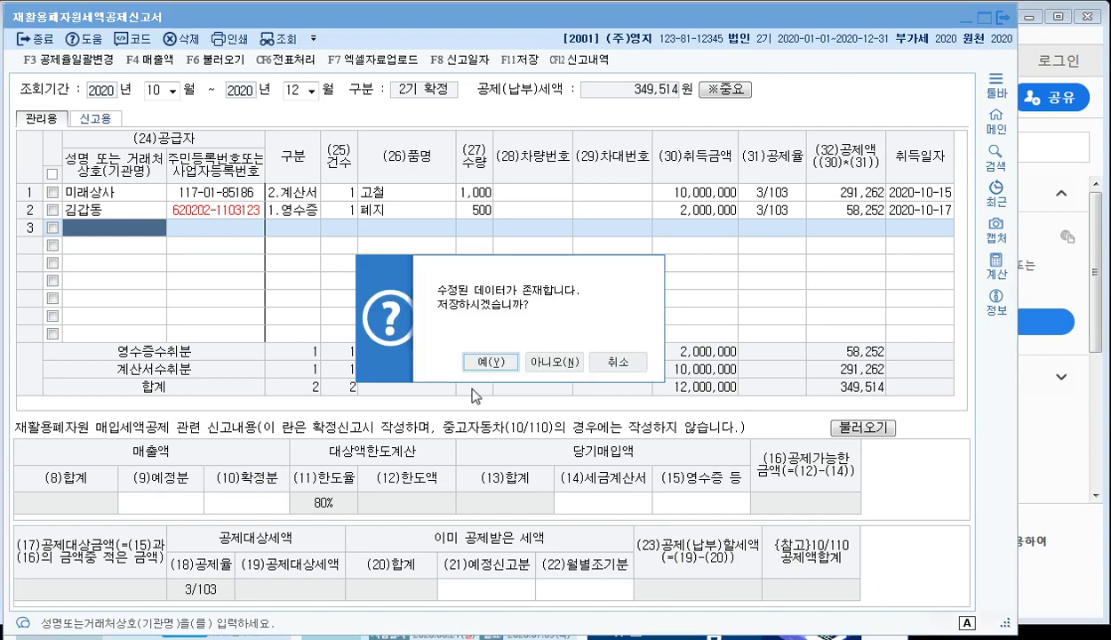
left_click(484, 360)
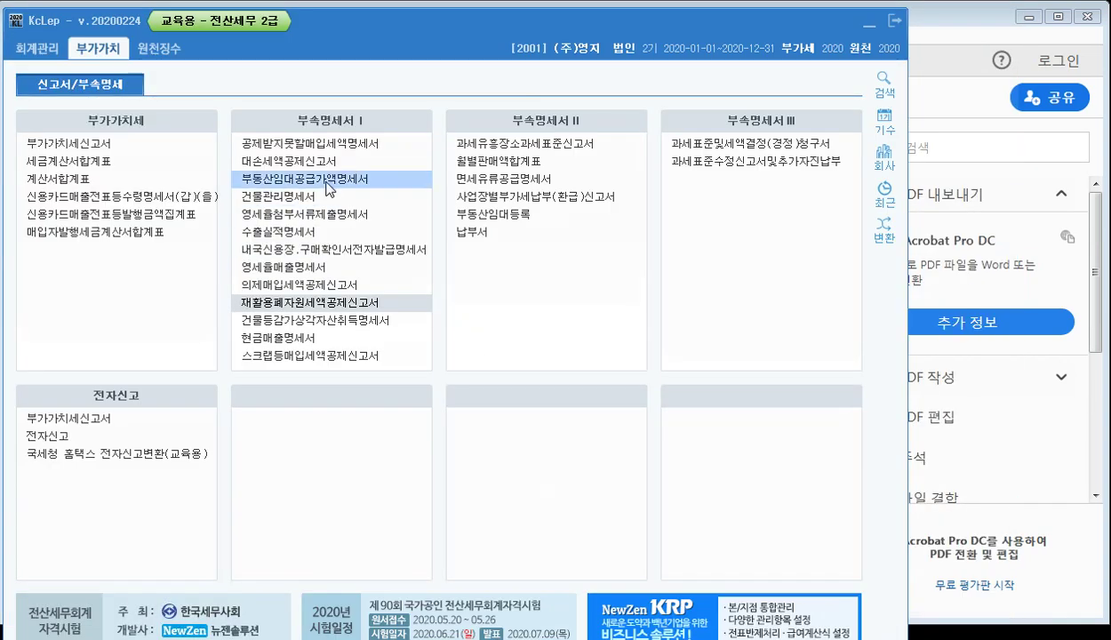
Open the 부가가치세신고서 and load it for the period October 1 to December 31, 2020
left_click(81, 150)
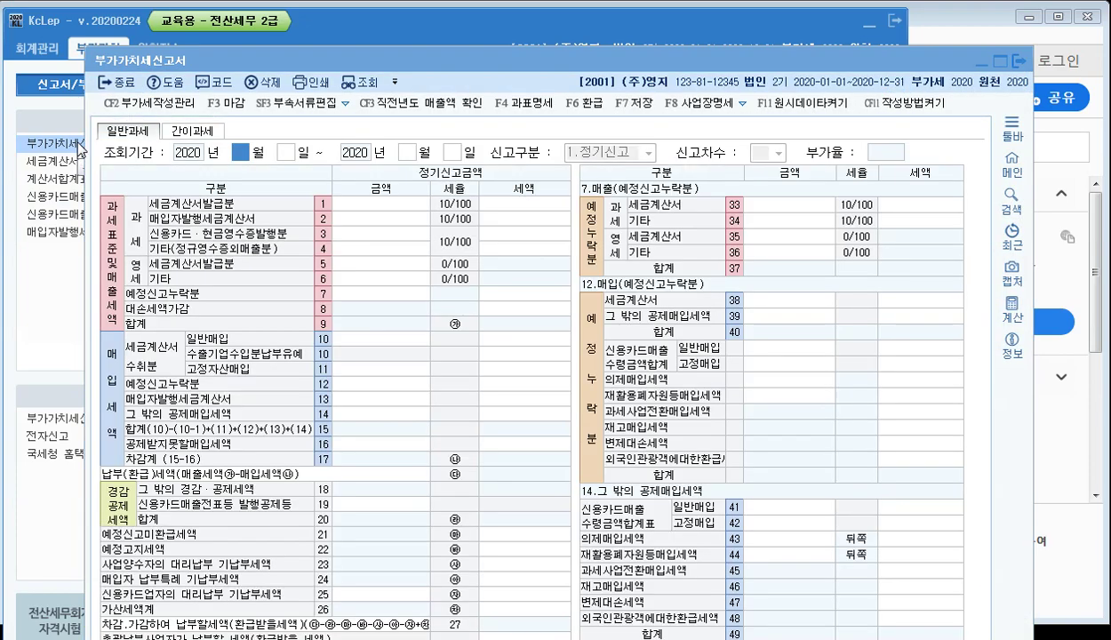
left_click_drag(280, 67, 196, 21)
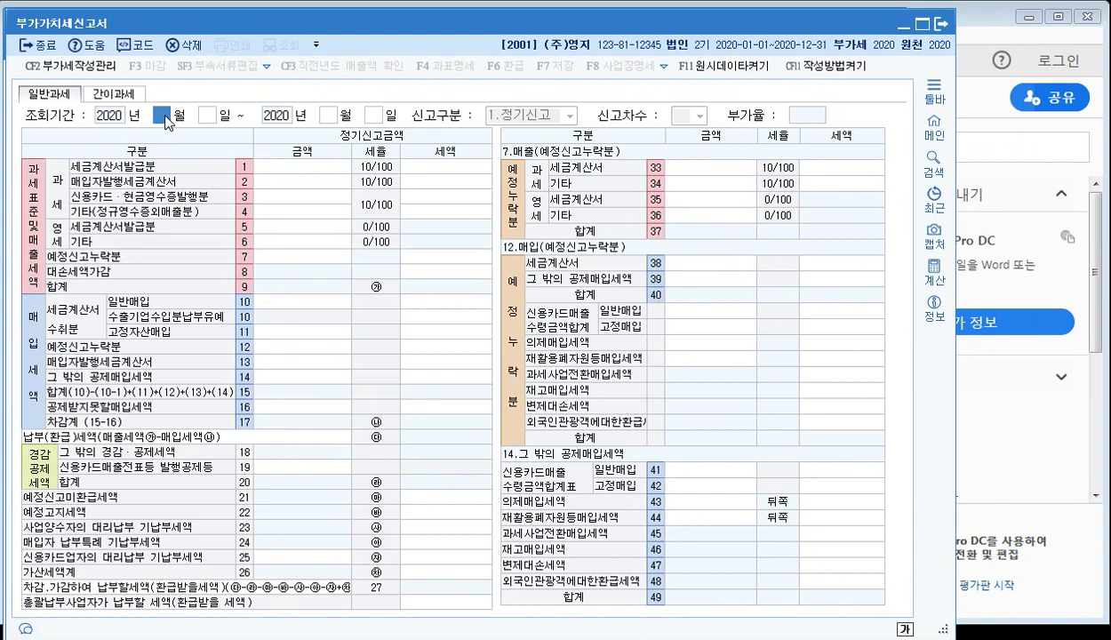
type("10")
key("Return")
key("Return")
type("12")
key("Return")
key("Return")
key("Return")
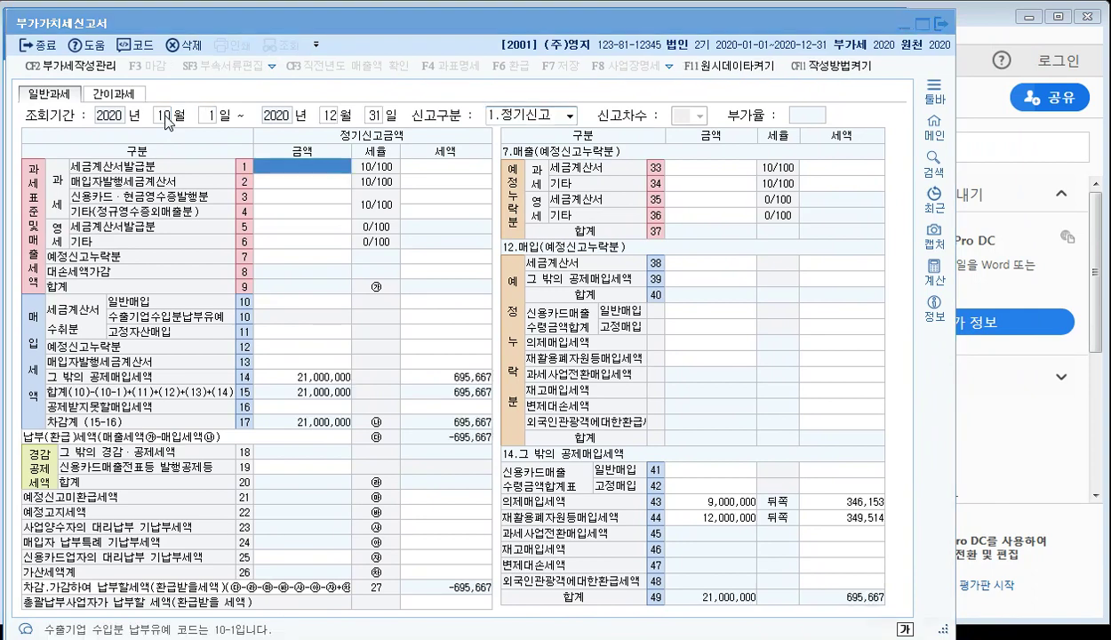
key("Return")
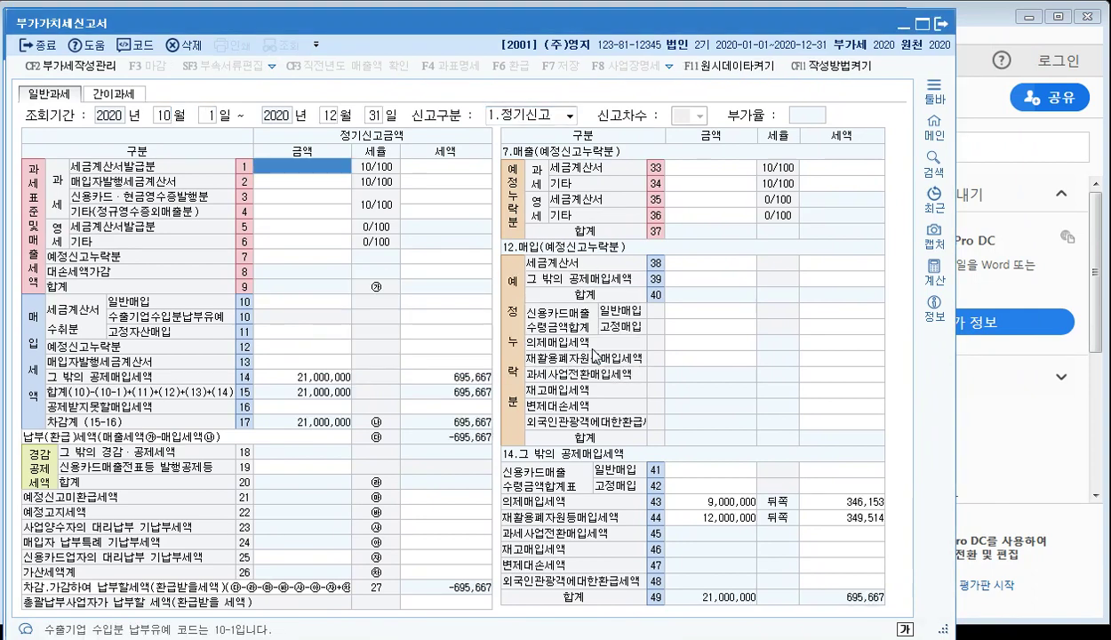
Examine the tax amounts for 그 밖의 공제매입세액, 의제매입세액 and 재활용폐자원등매입세액 in the return
left_click(460, 377)
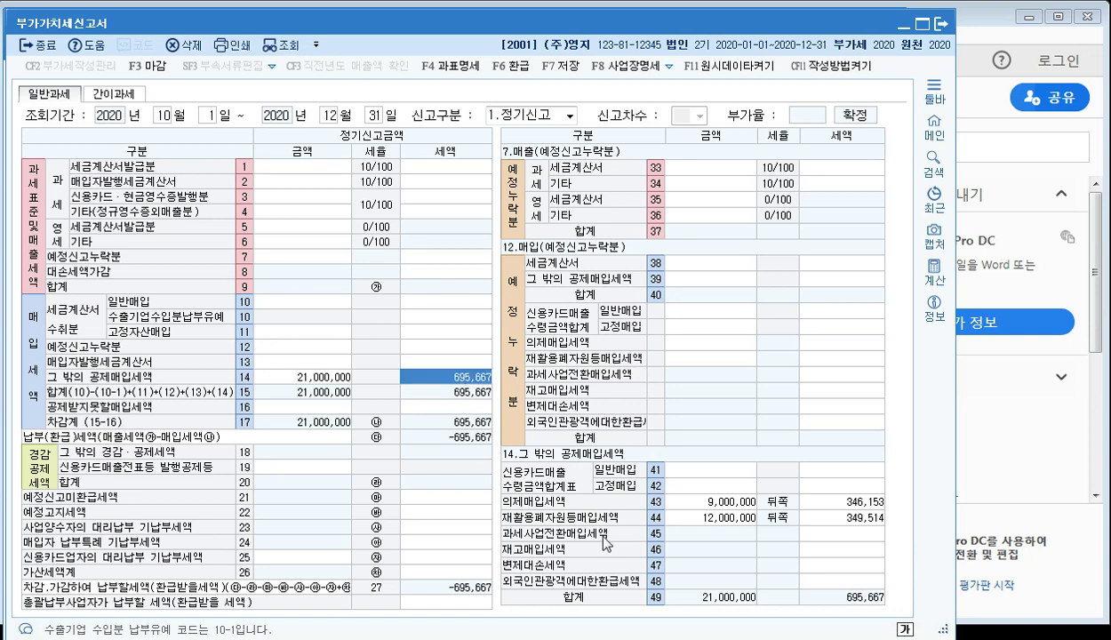
left_click(882, 522)
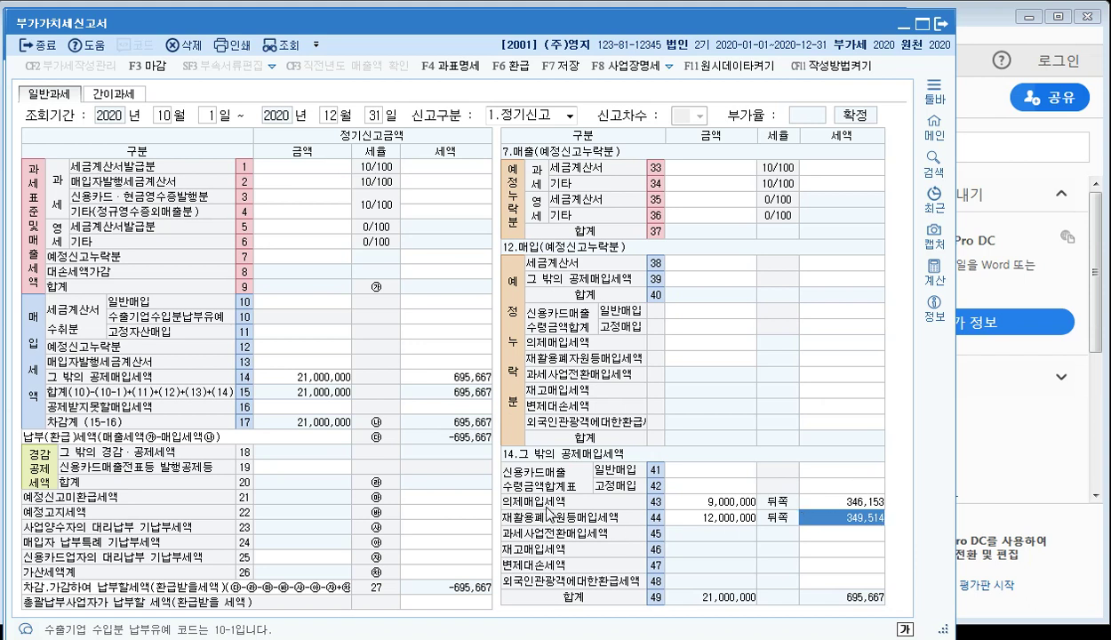
left_click(859, 503)
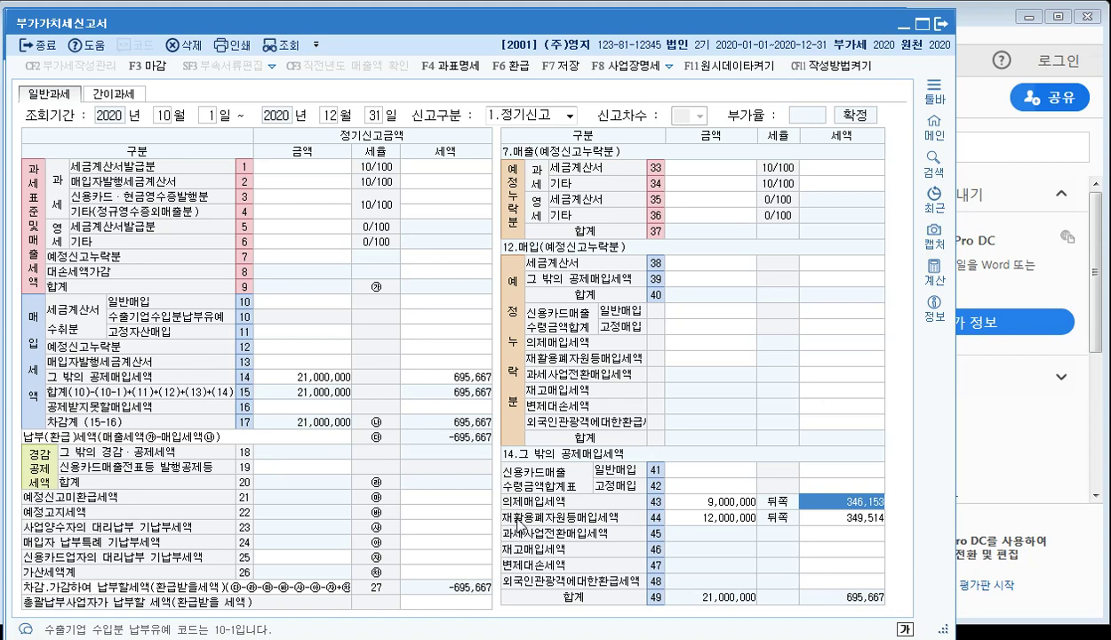
left_click(857, 518)
left_click(841, 502)
left_click(844, 518)
left_click(840, 502)
left_click(851, 520)
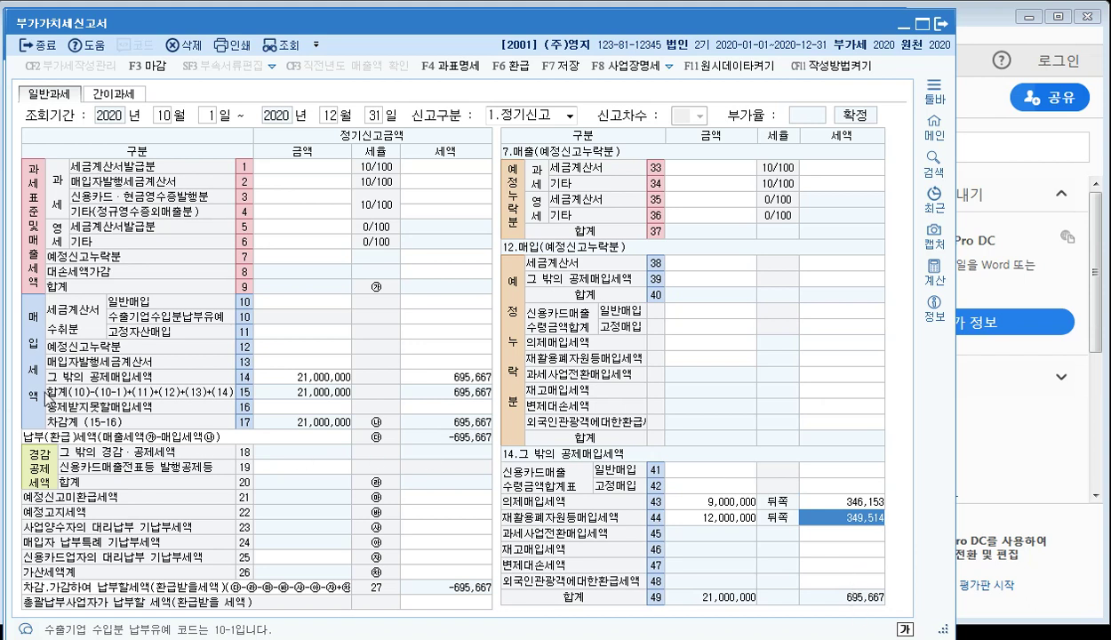
left_click(432, 375)
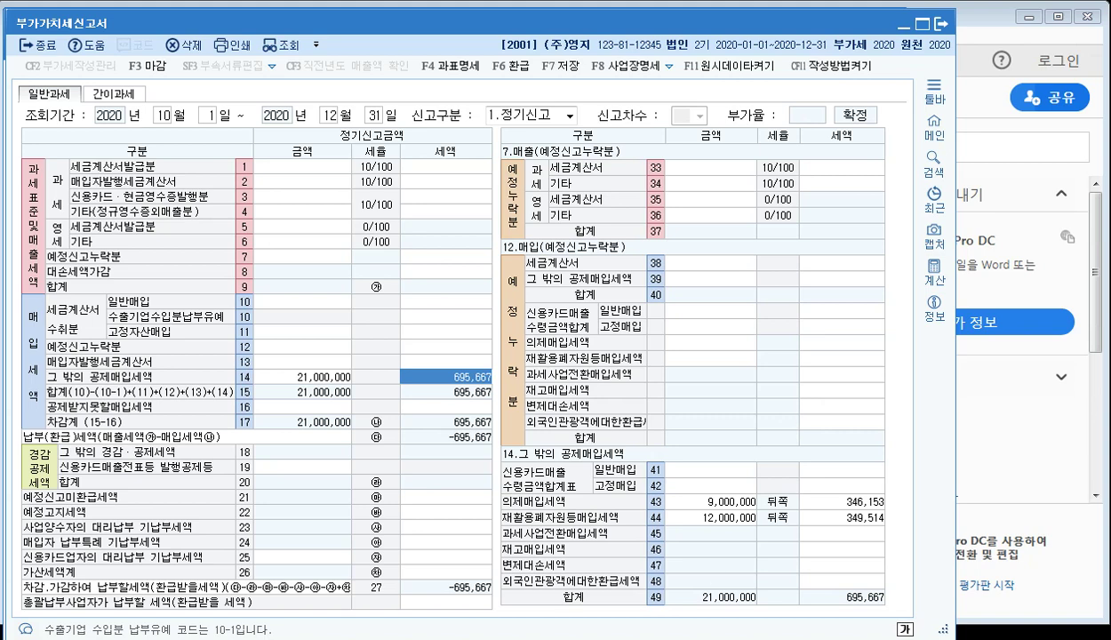
Switch to the textbook in Adobe Acrobat Reader and review the 재활용폐자원매입세액 공제신청서 solution on page 615
key("alt+Tab")
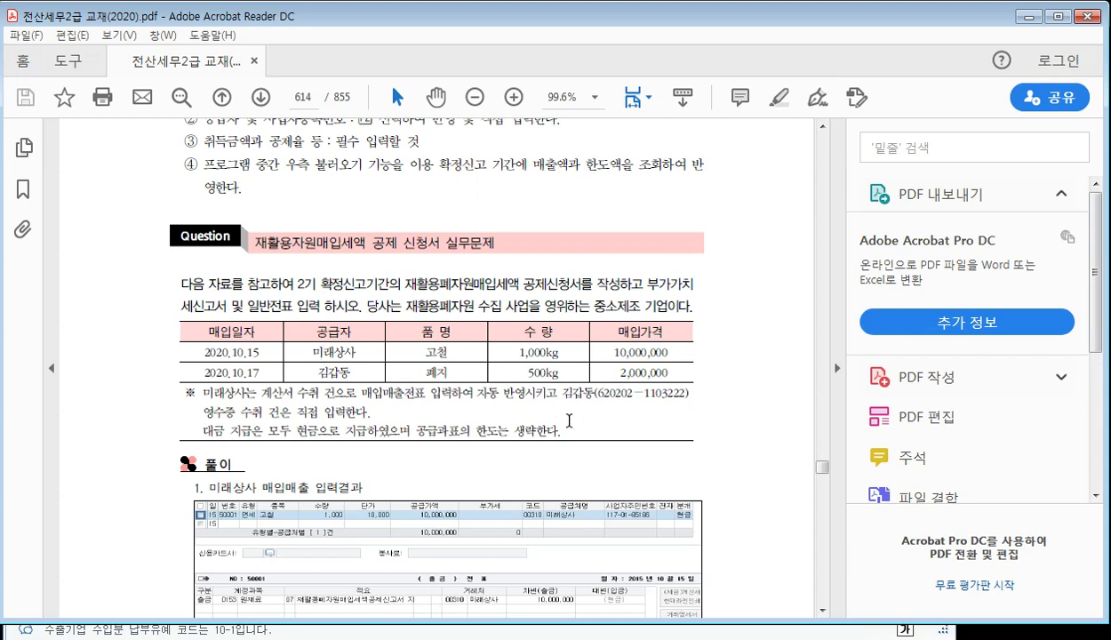
scroll(569, 420, "down", 6)
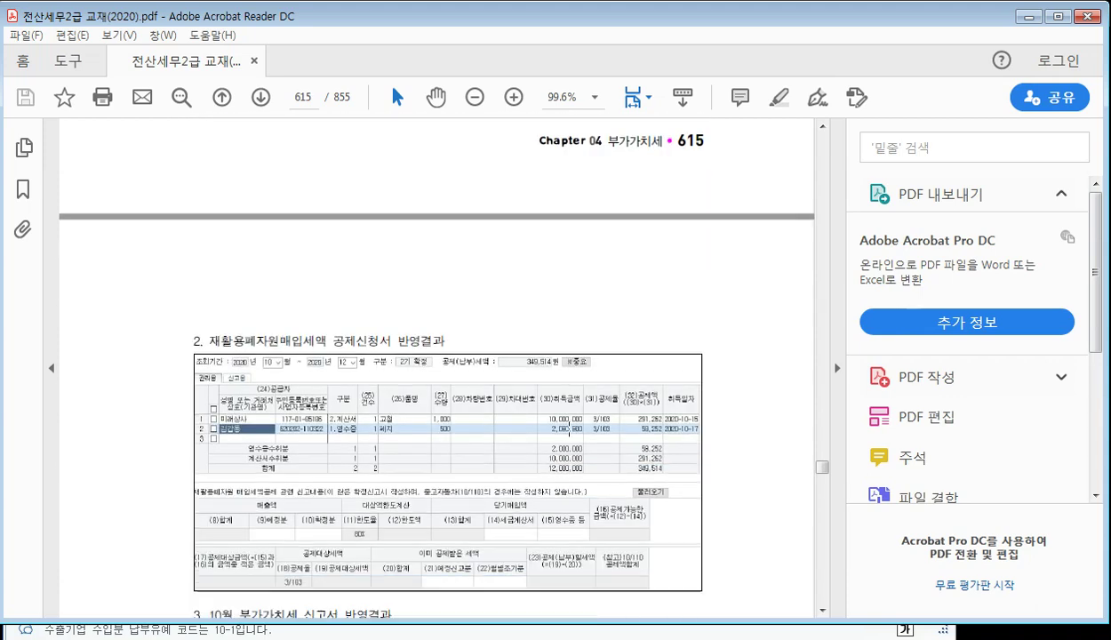
Review the textbook's 12월 31일자 일반전표 입력 solution on page 616, and return to KcLep
scroll(569, 428, "down", 10)
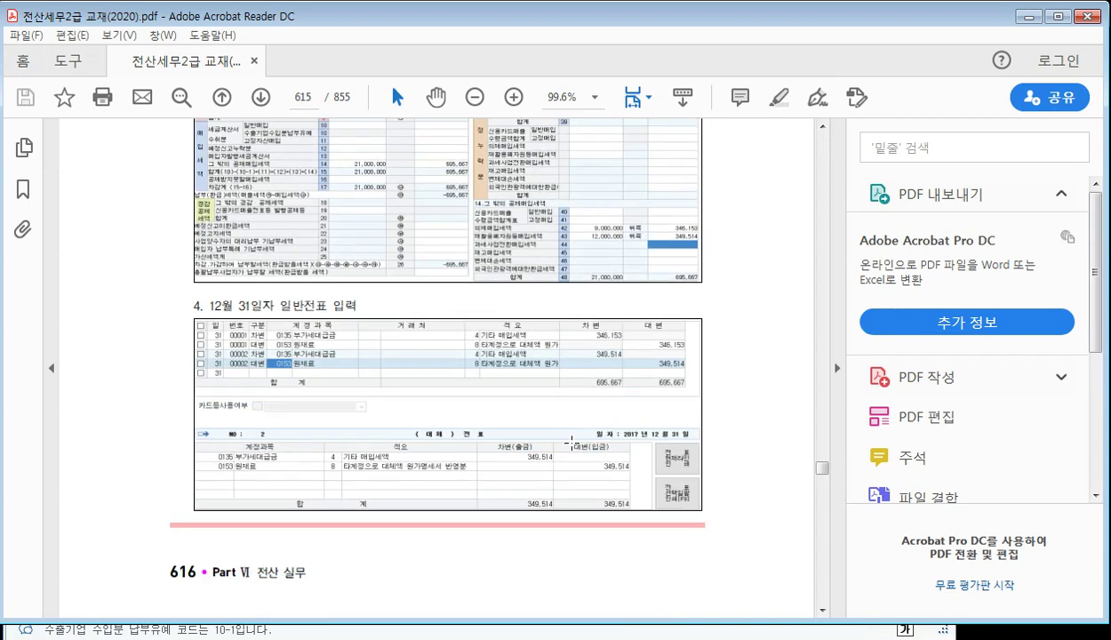
scroll(569, 441, "down", 3)
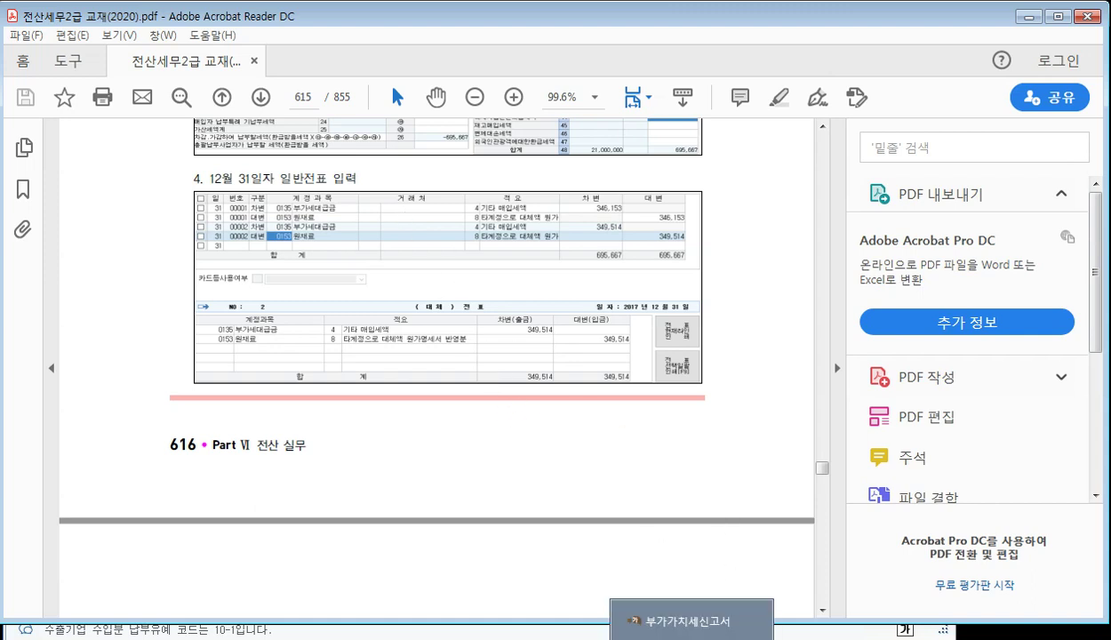
left_click(581, 620)
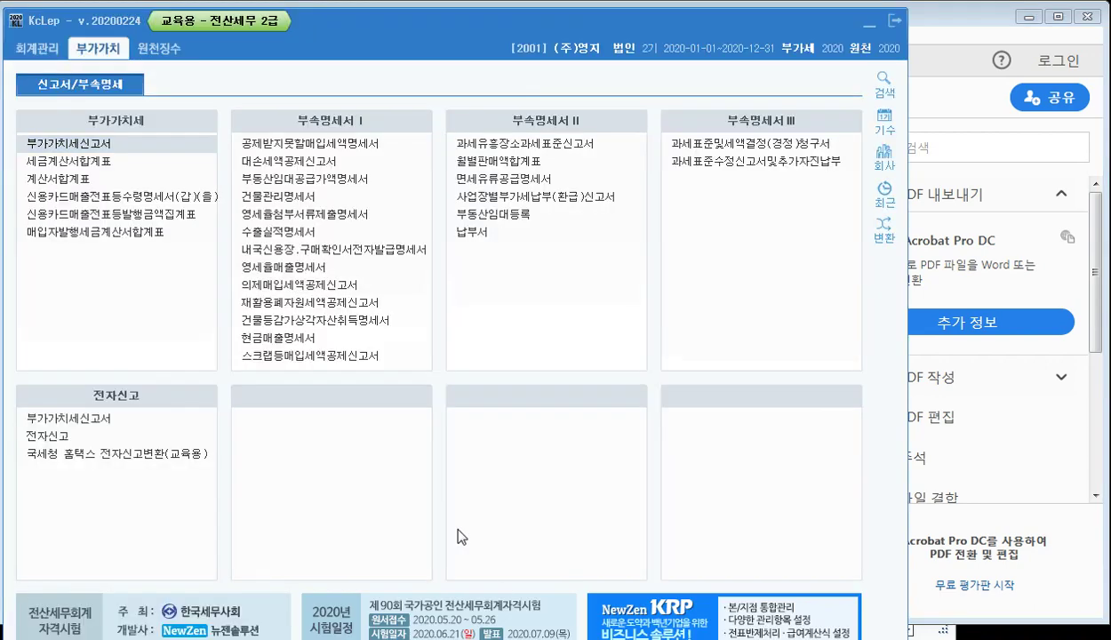
Open 일반전표입력 in the accounting module and load the vouchers for December 2020
left_click(38, 46)
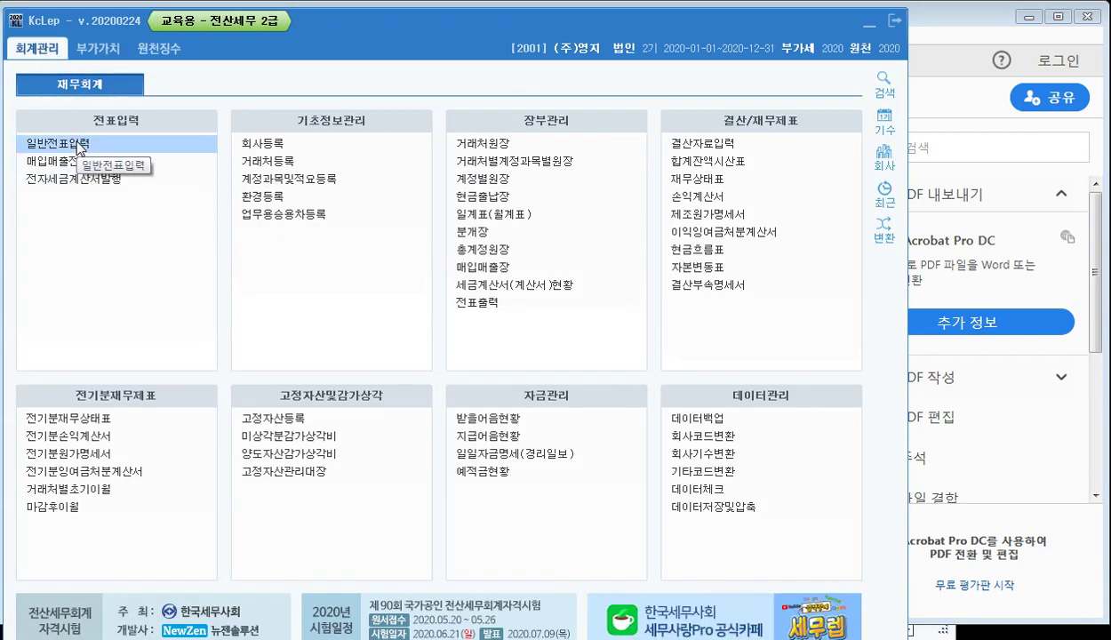
left_click(77, 142)
left_click(93, 87)
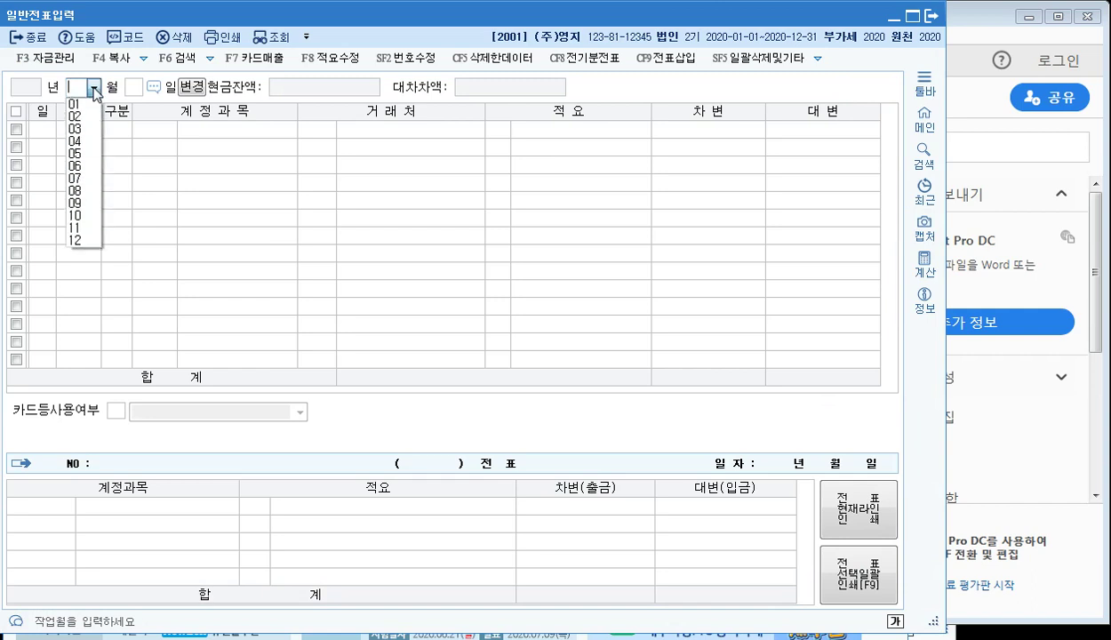
left_click(96, 242)
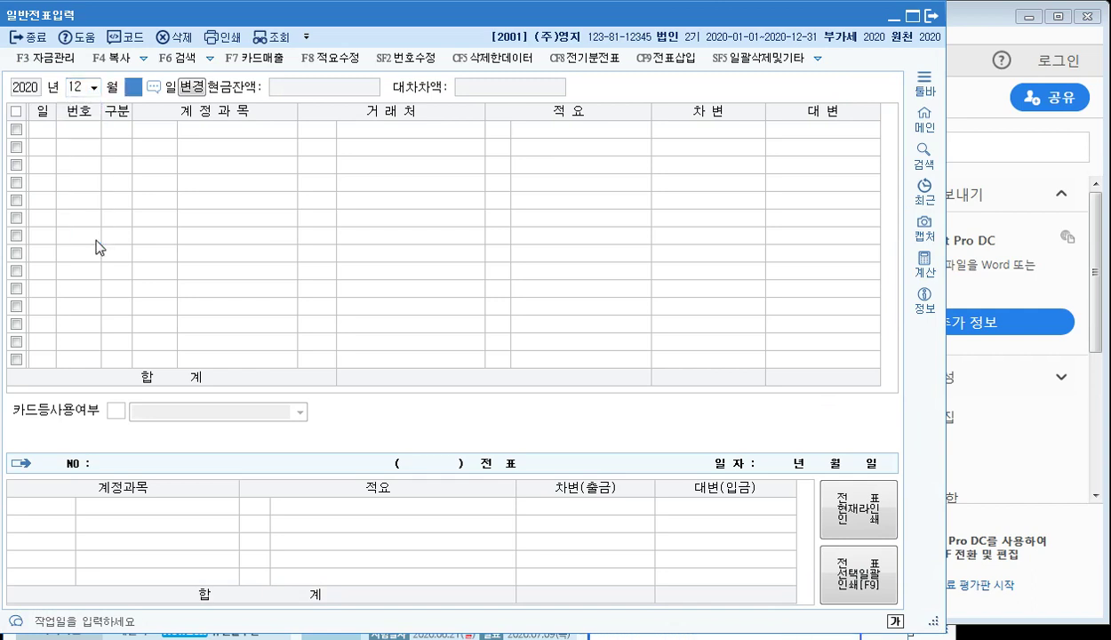
key("Return")
Start a new voucher dated the 31st with a 차변 line for account 0135 부가세대급금
type("31")
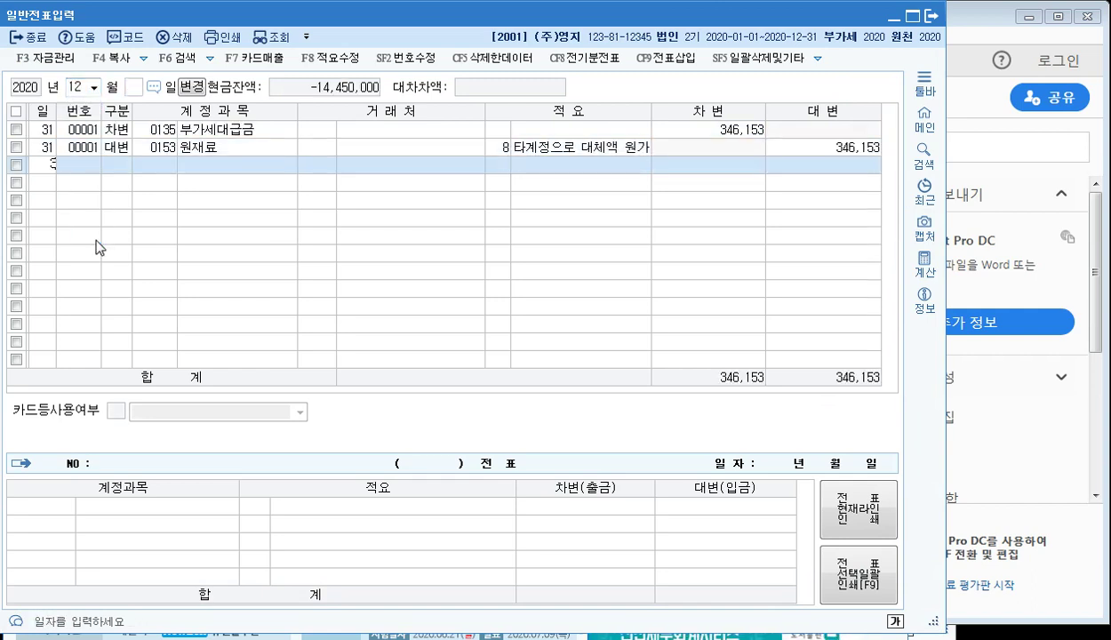
key("Return")
type("3")
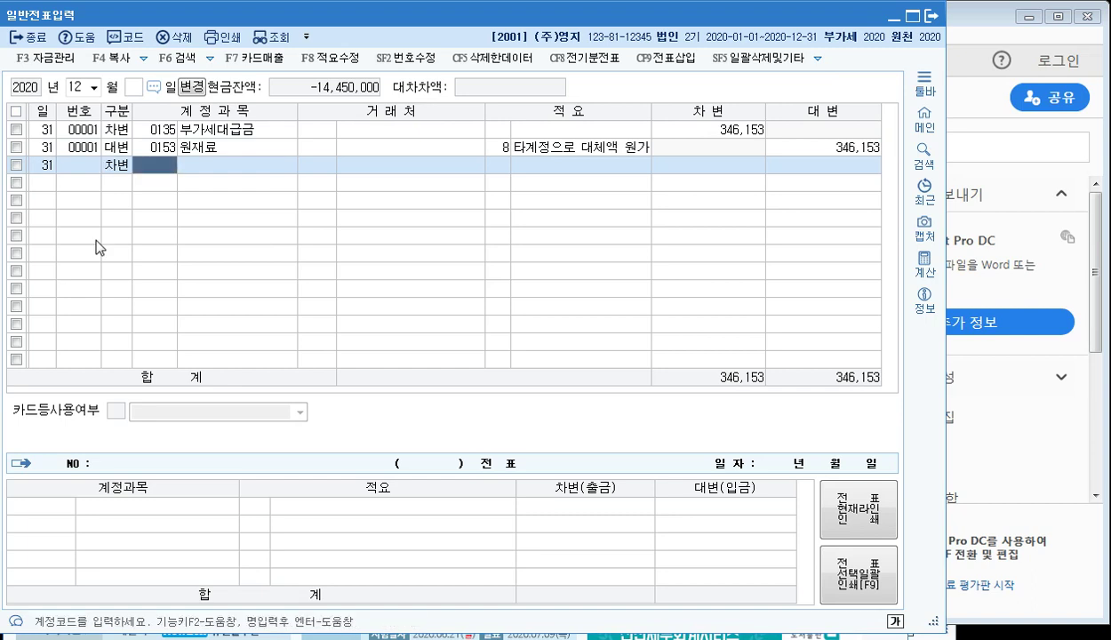
type("부가")
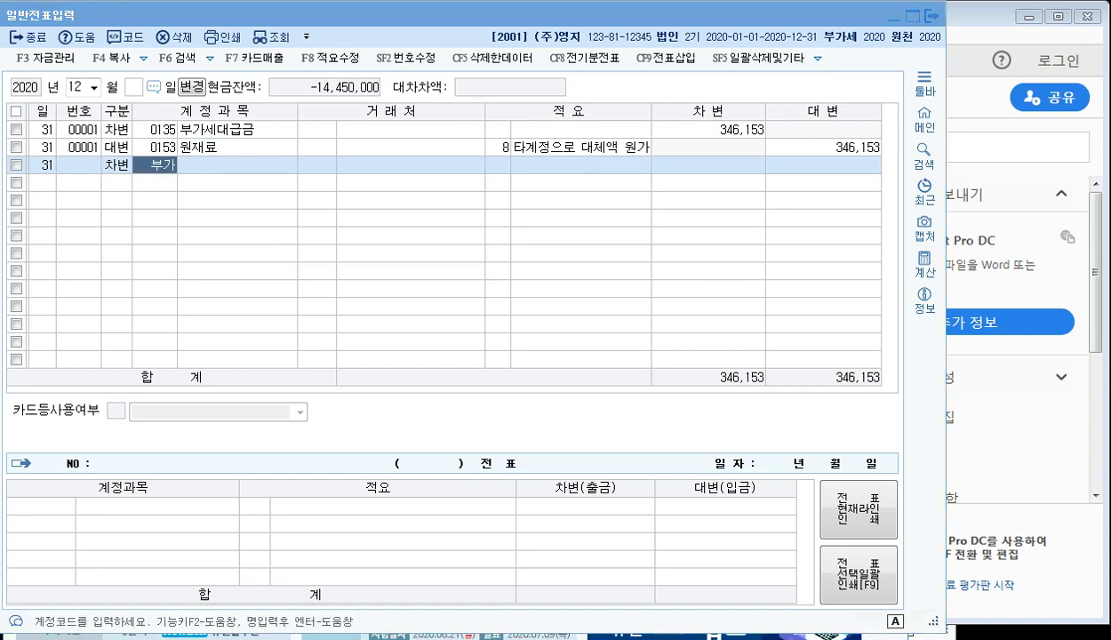
key("Return")
key("Return")
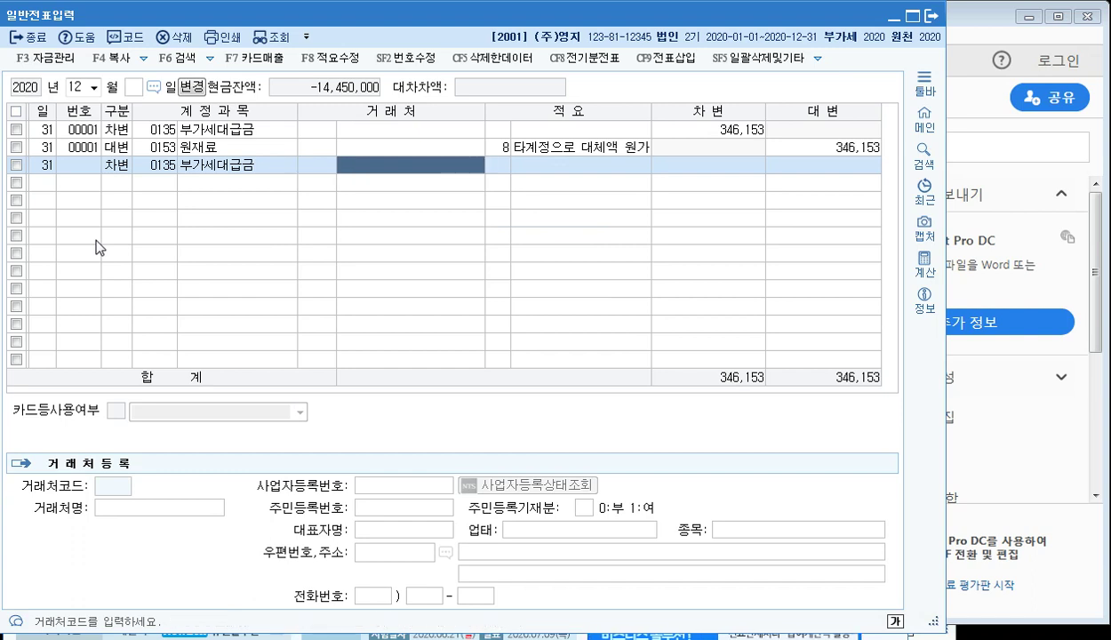
Complete the 부가세대급금 debit line without a 거래처, using the 적요 타계정으로 대체액 원가명세서 반영분 and the amount 349,514
key("Return")
type("8")
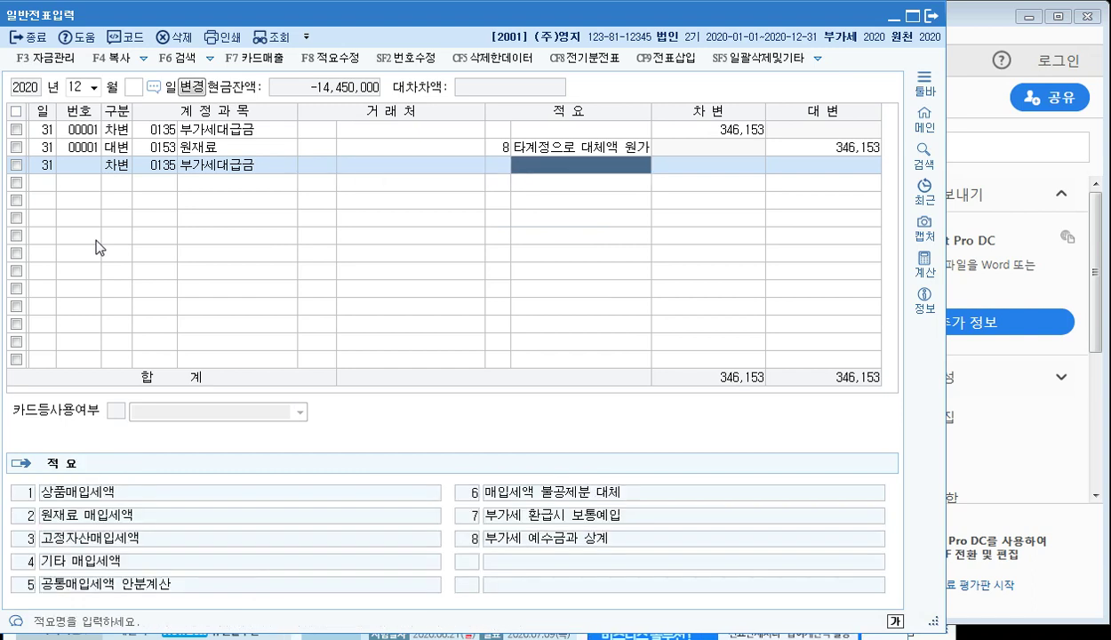
key("Return")
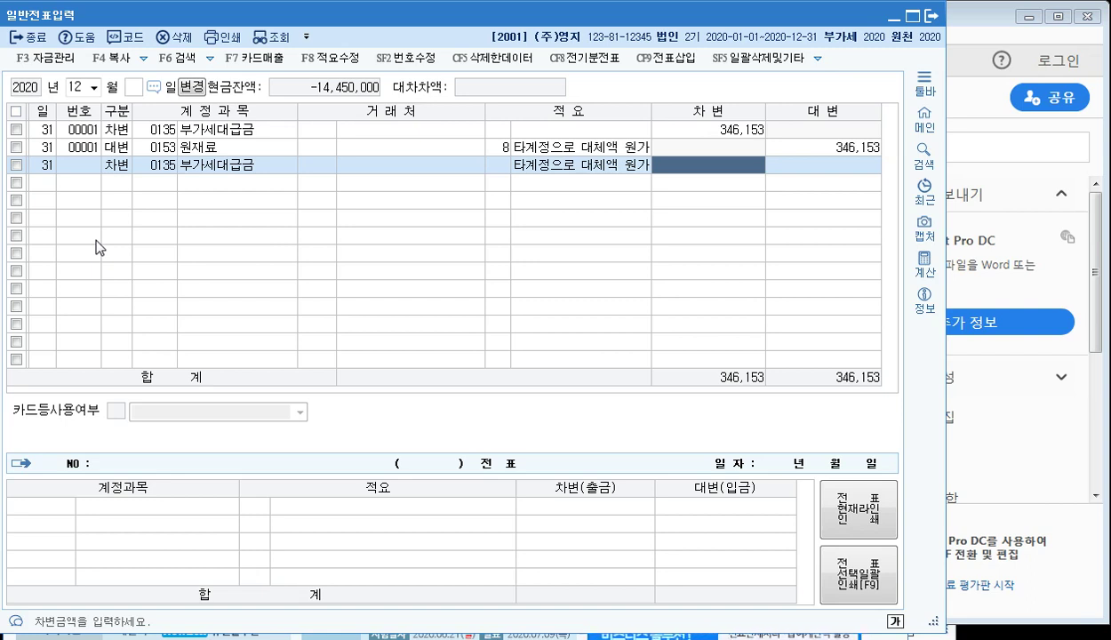
type("34")
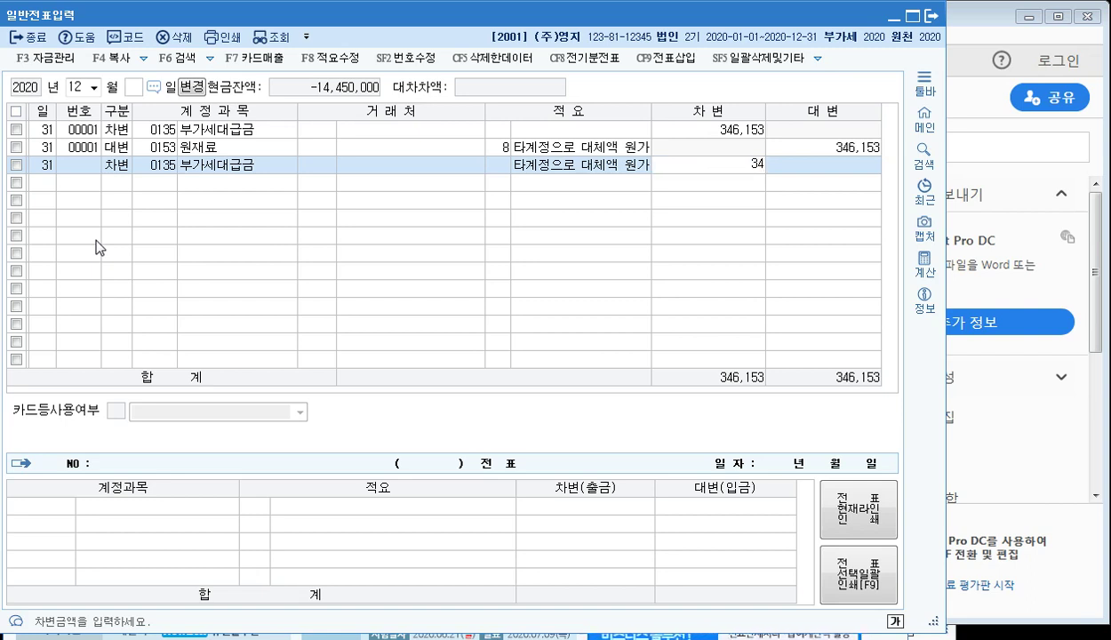
type("9,514")
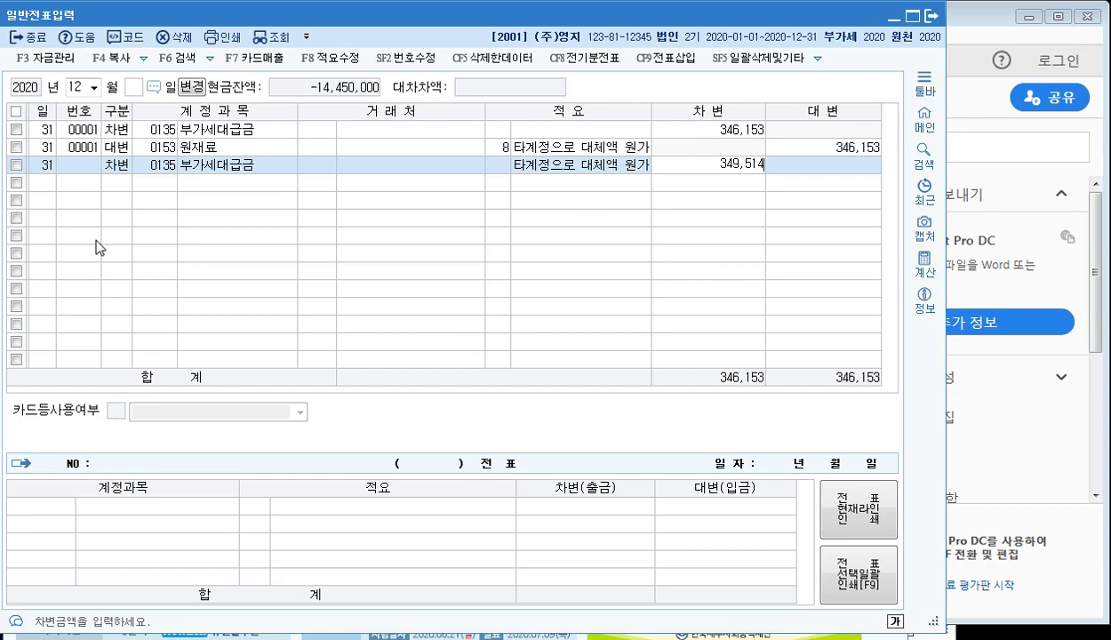
key("Return")
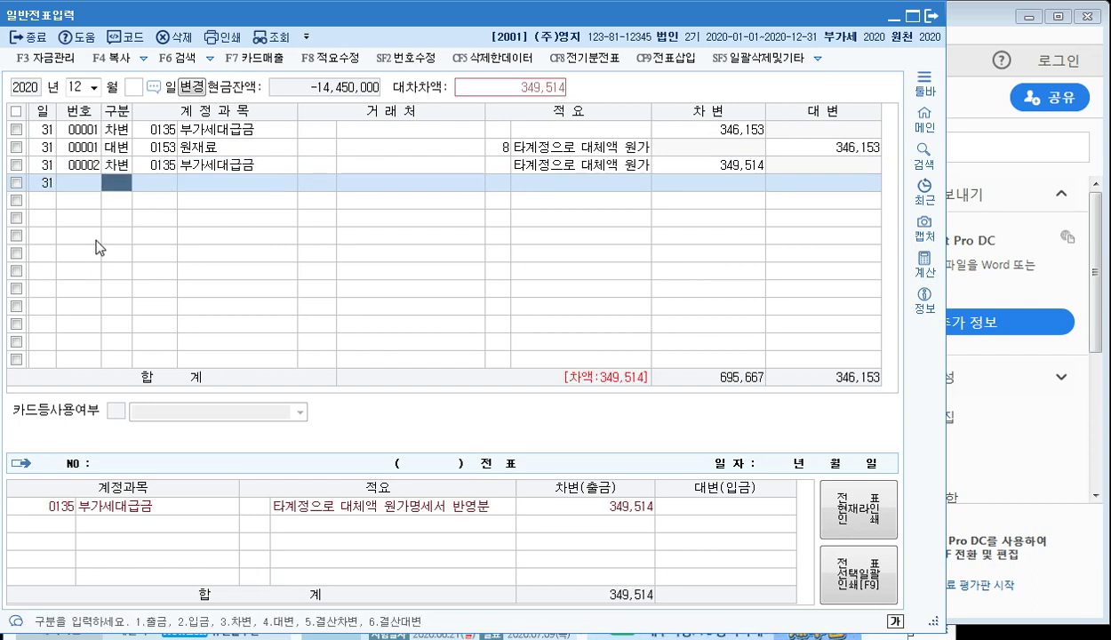
Add the balancing 대변 line for account 0153 원재료, 349,514, with the same 적요 text and no 거래처
type("4원재")
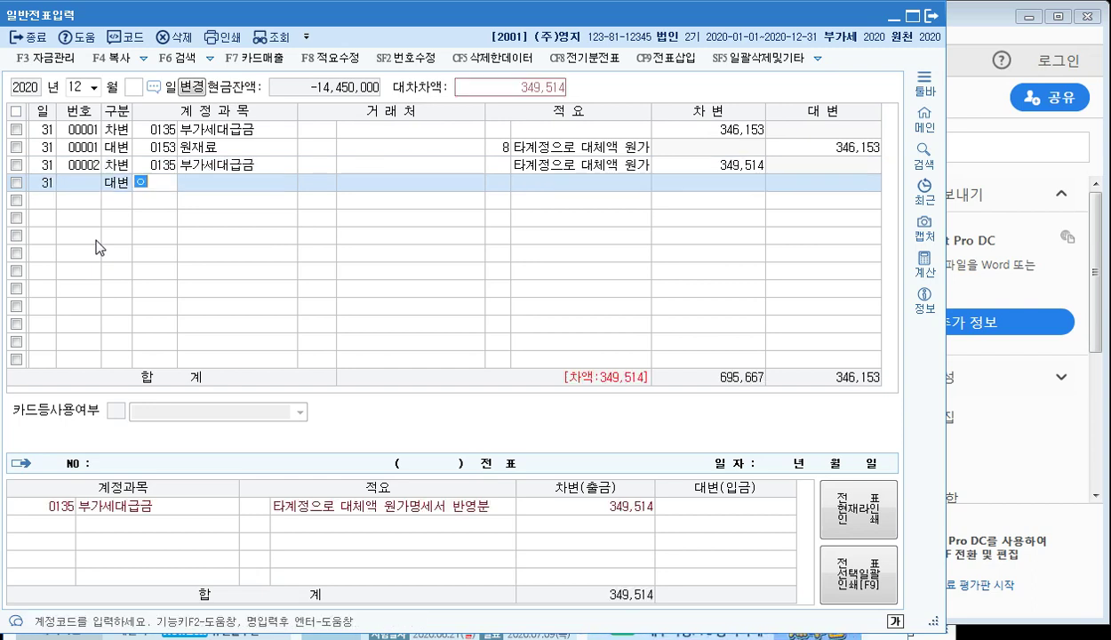
key("BackSpace")
key("BackSpace")
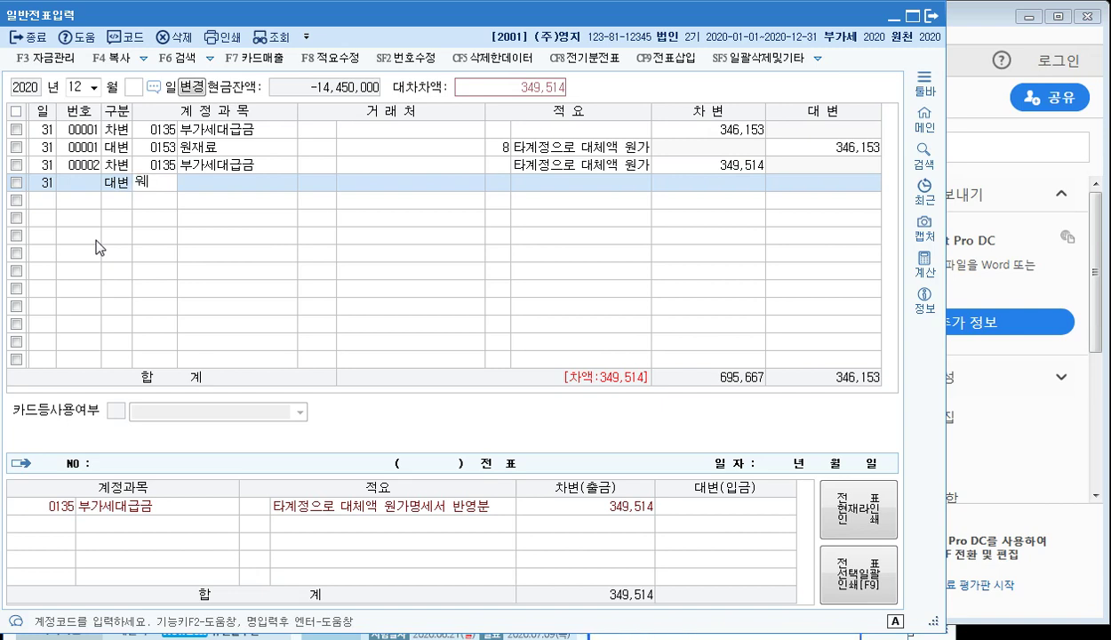
type("원재")
key("Return")
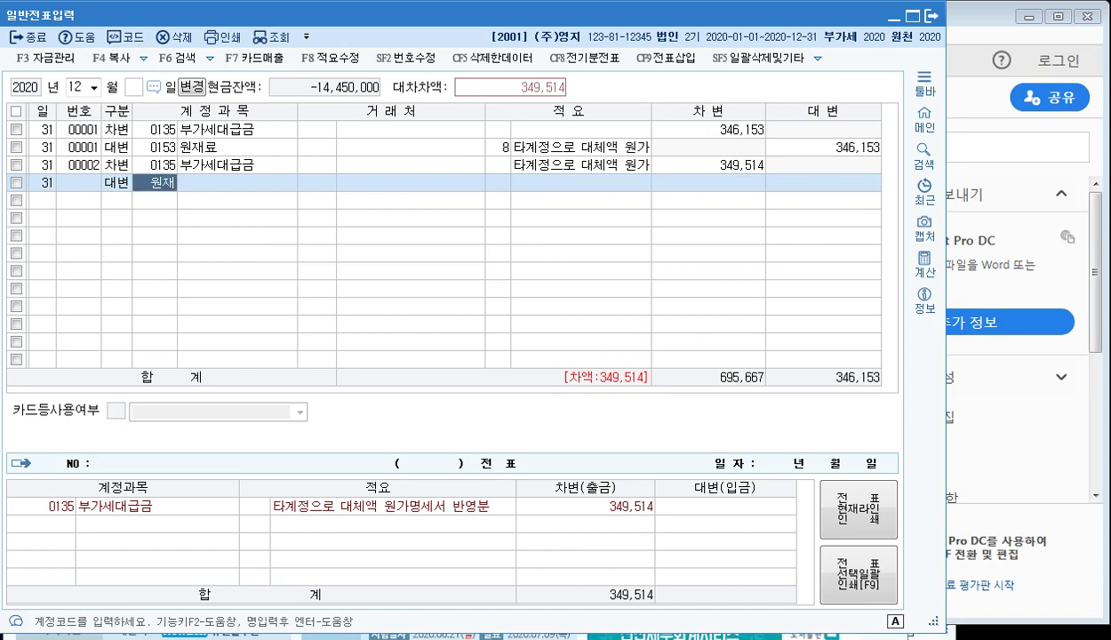
key("Return")
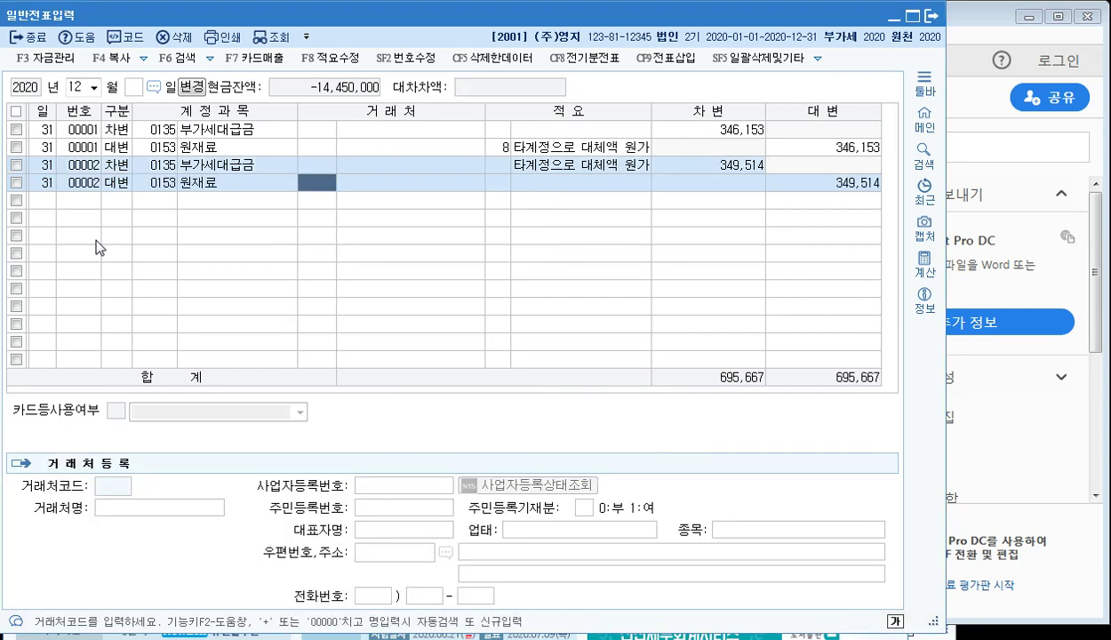
key("Return")
key("Return")
key("Return")
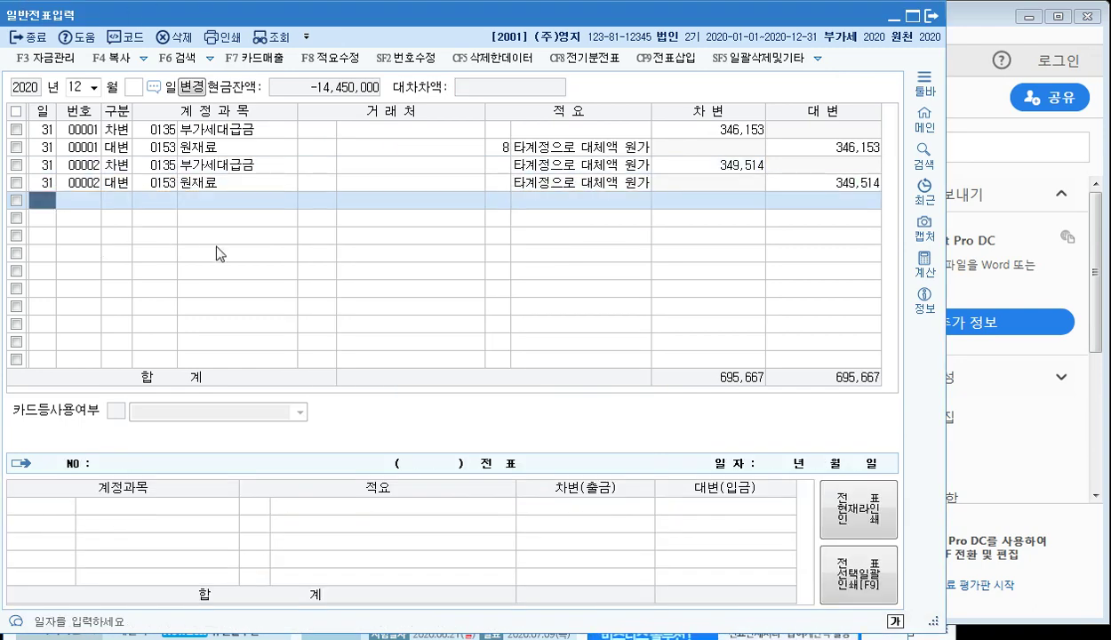
Assign 적요 code 8, 타계정으로 대체액 원가명세서 반영분, to the 349,514 원재료 credit line
left_click(491, 182)
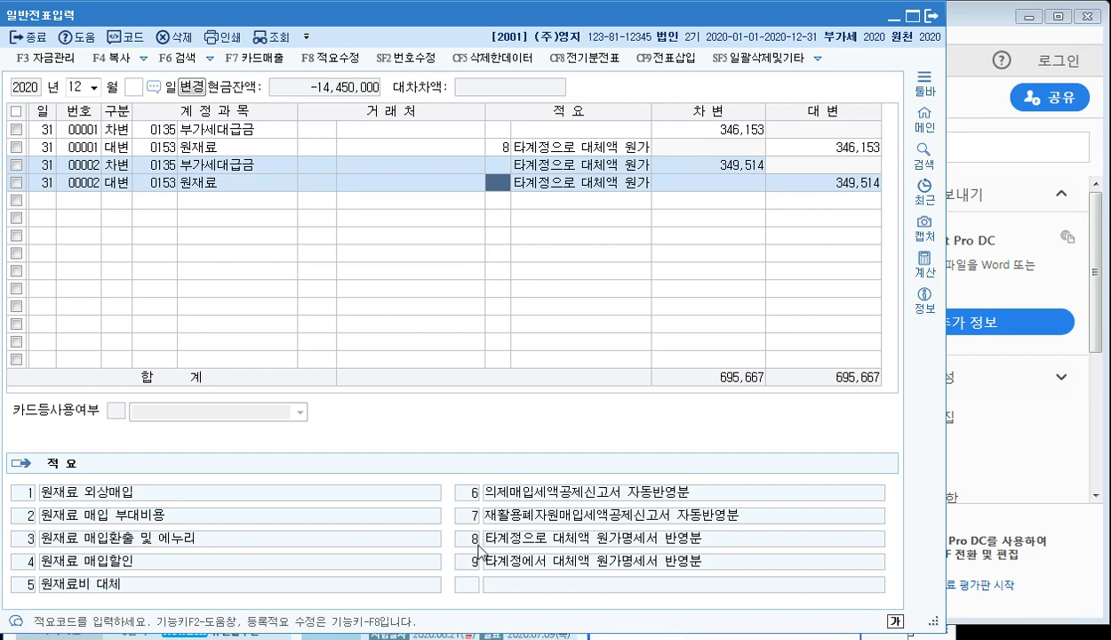
type("8")
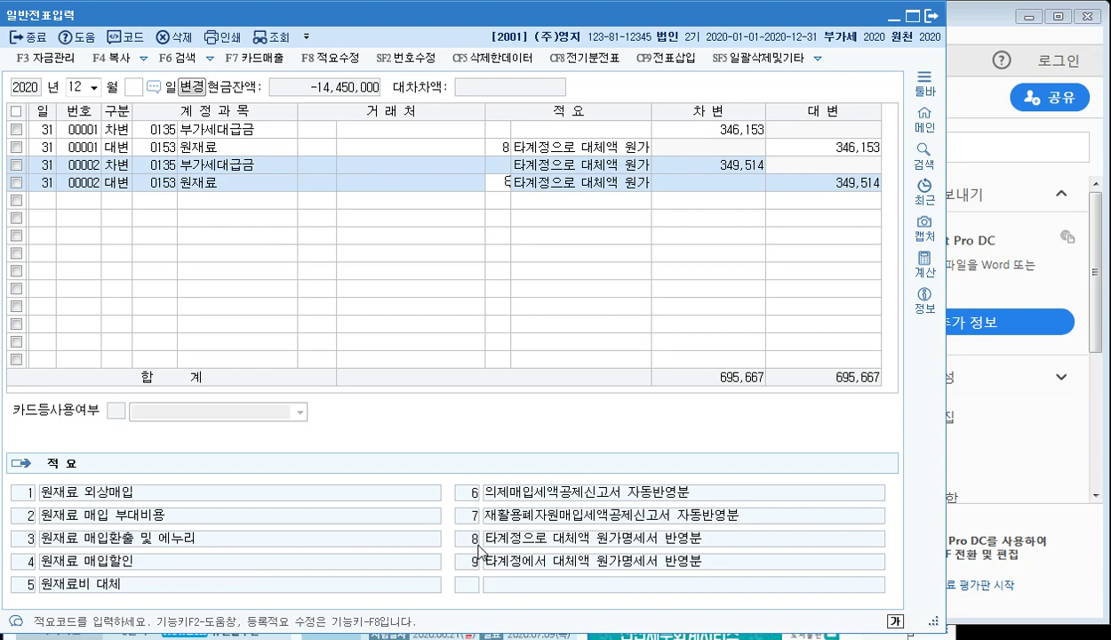
key("Return")
key("Return")
key("Return")
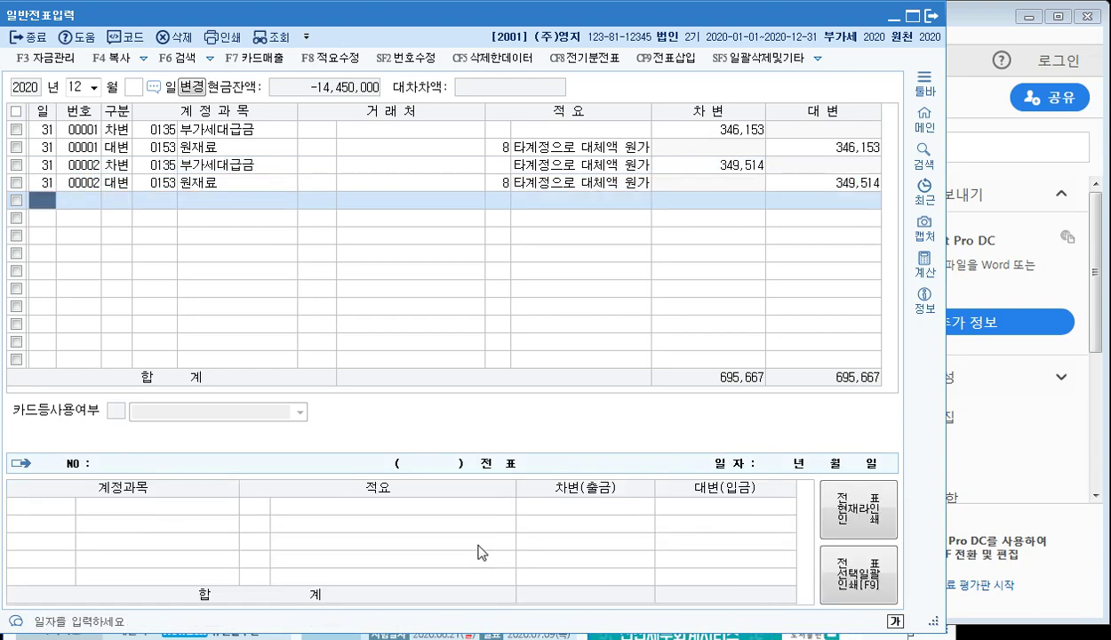
Examine the account, 구분, 거래처 and 적요 entries on both lines of the 349,514 voucher
left_click(501, 185)
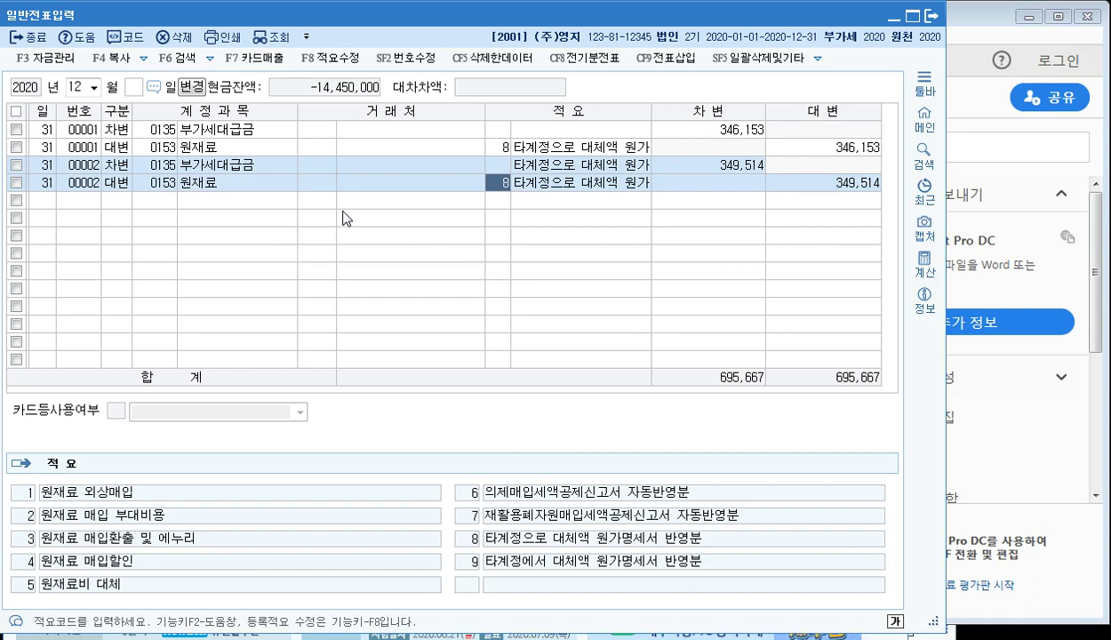
left_click(169, 171)
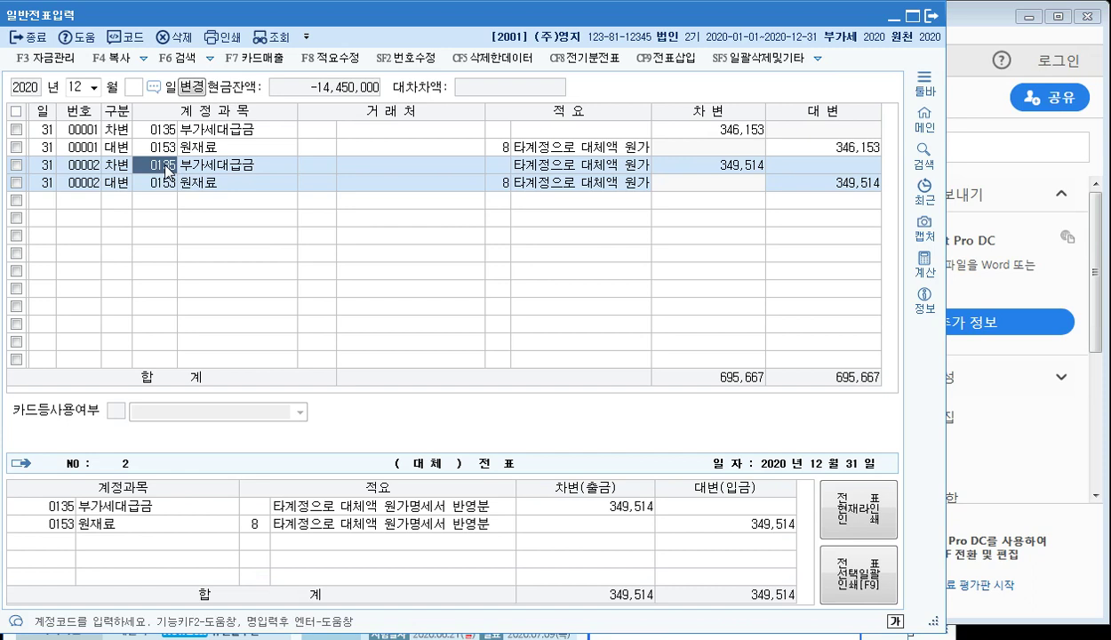
left_click(98, 171)
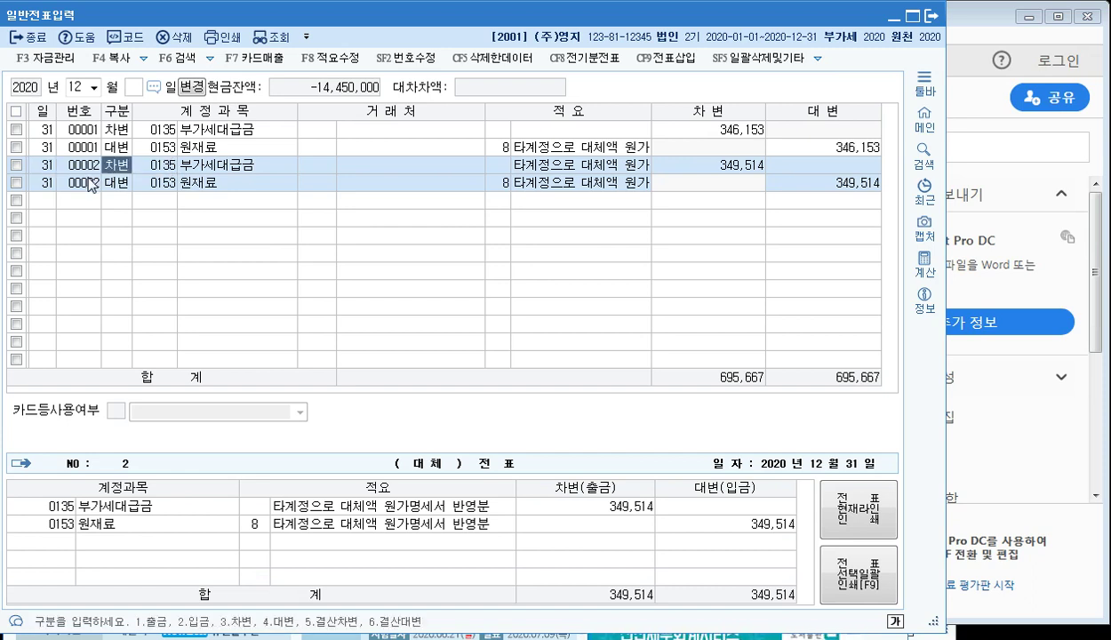
left_click(93, 182)
left_click(111, 170)
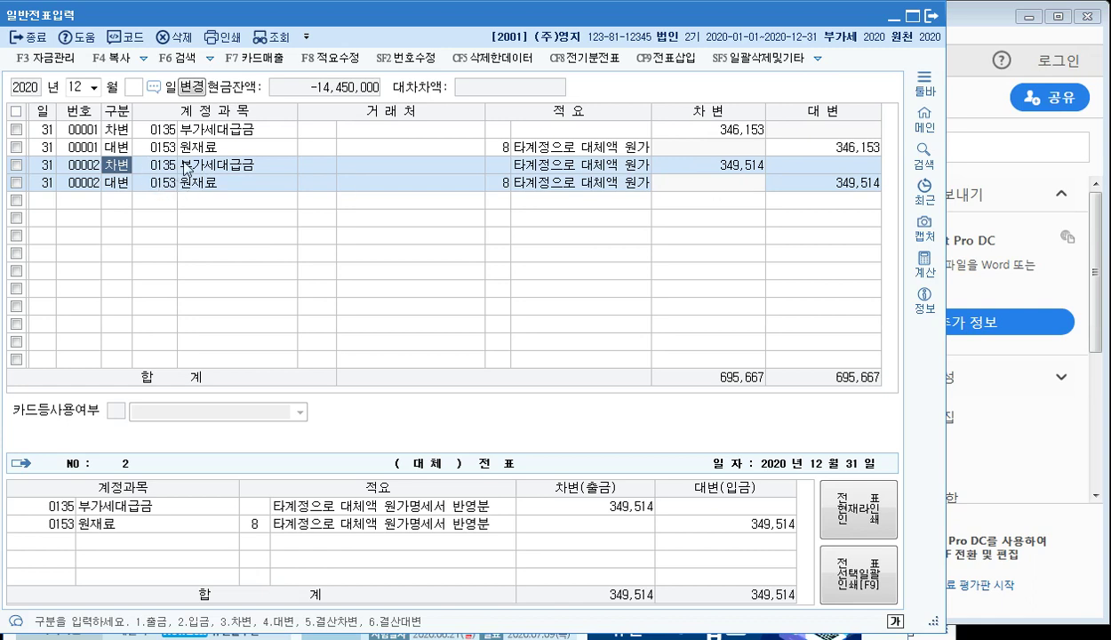
left_click(499, 182)
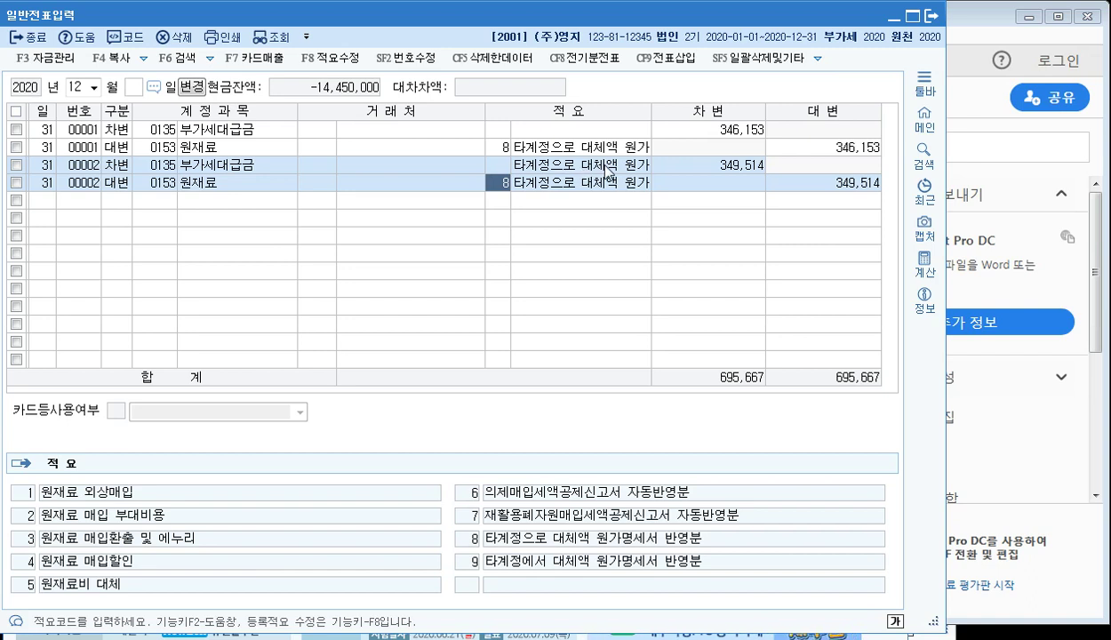
left_click(355, 183)
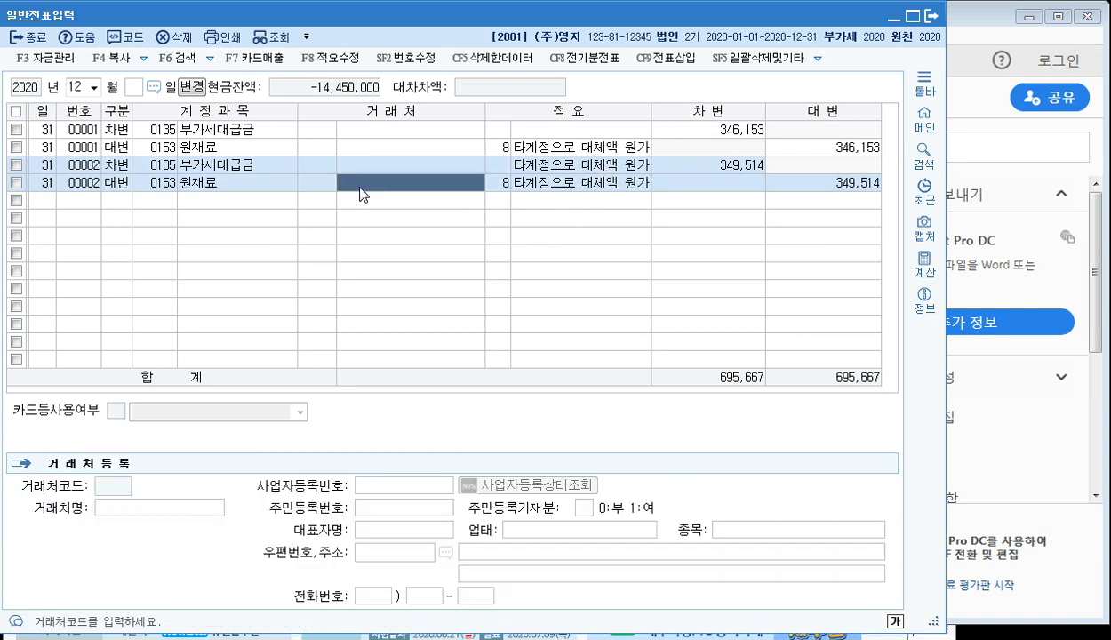
left_click(369, 198)
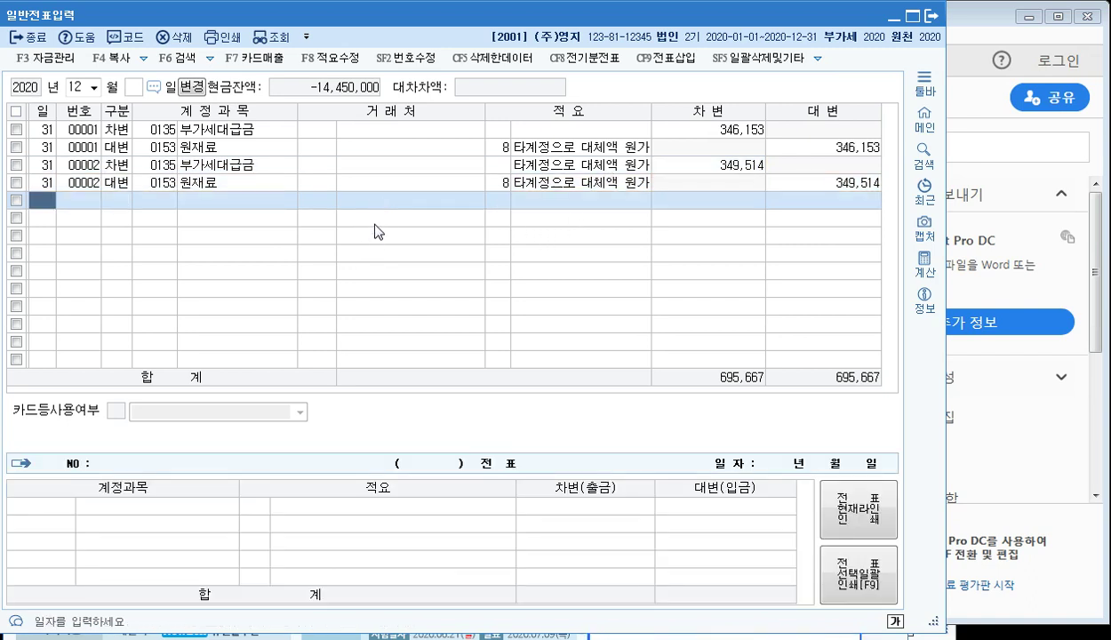
left_click(367, 166)
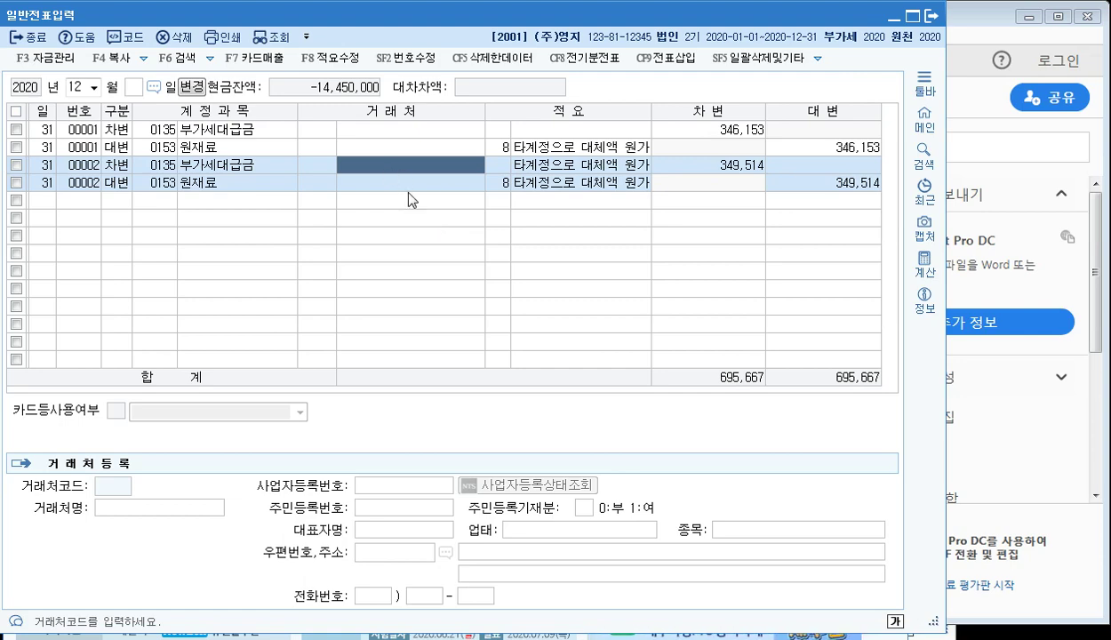
Switch to the textbook in Adobe Acrobat Reader and review the 회계처리 section and the 미래상사 매입매출 solution
key("alt+Tab")
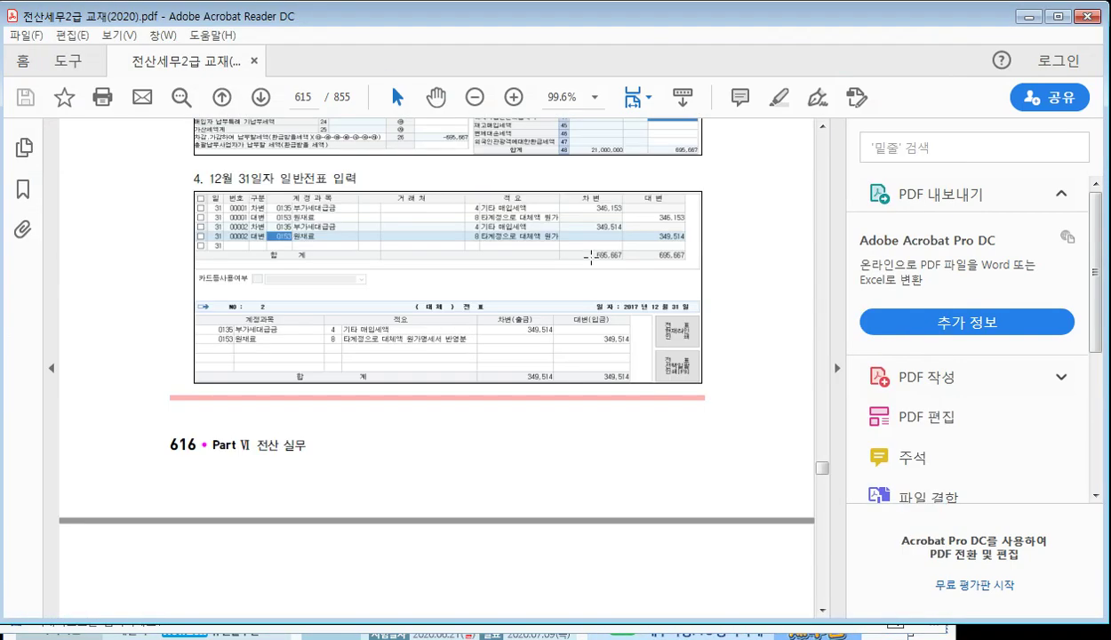
scroll(320, 395, "up", 4)
scroll(334, 385, "up", 12)
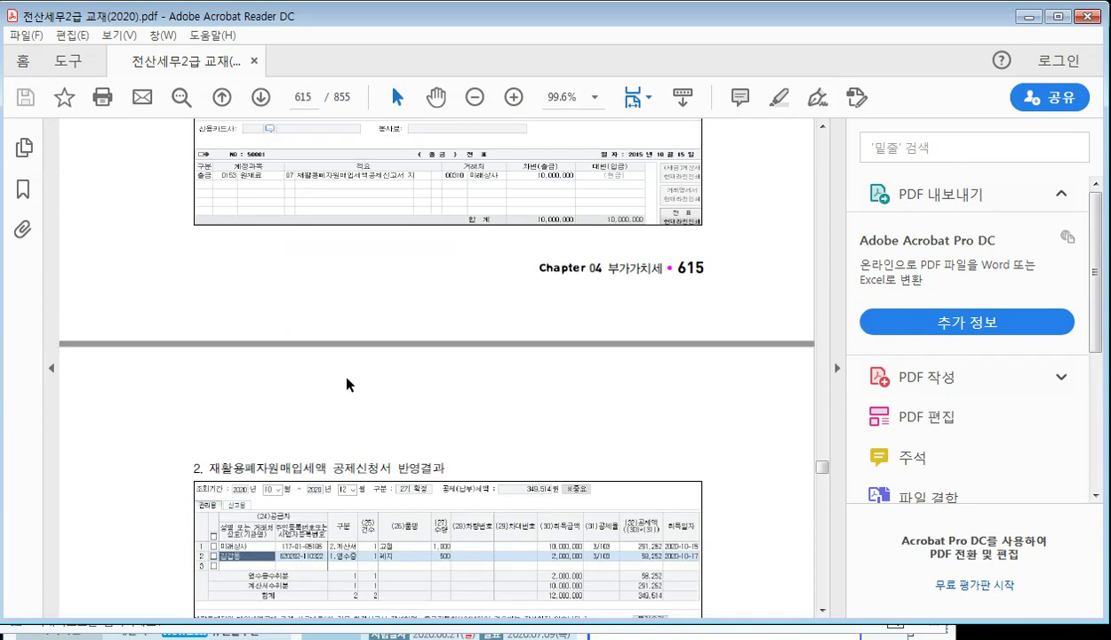
scroll(362, 367, "up", 12)
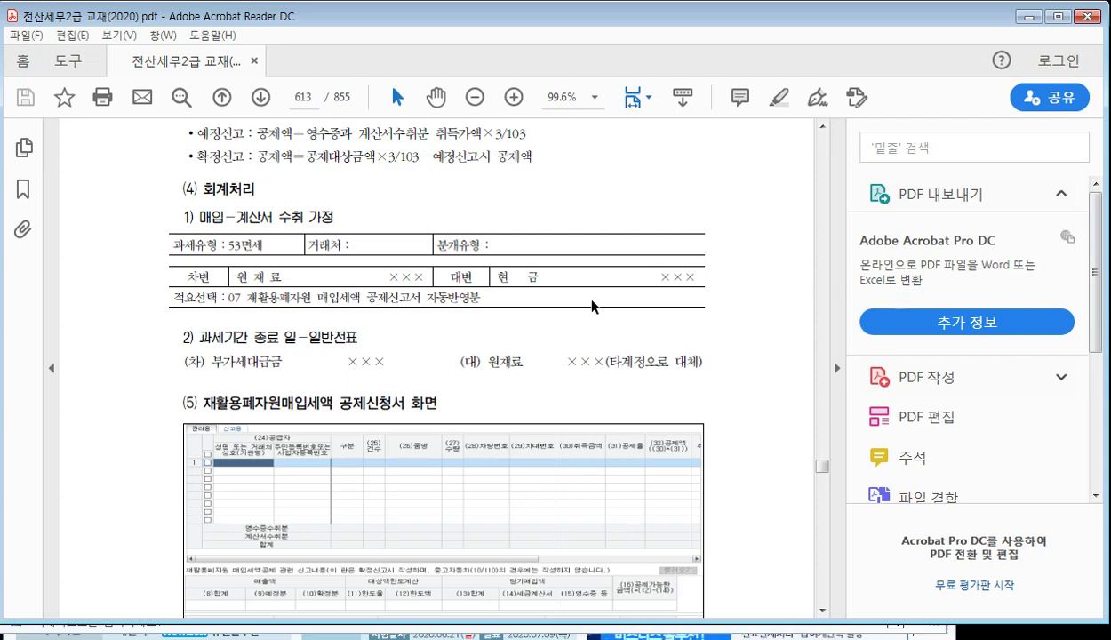
scroll(593, 302, "down", 10)
scroll(592, 301, "down", 10)
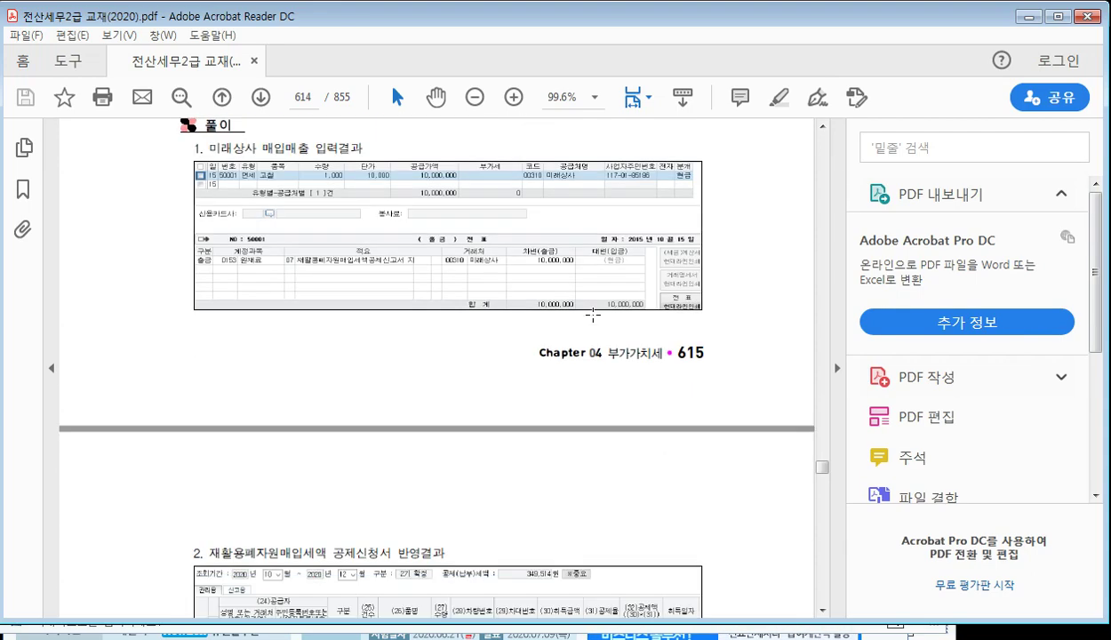
Read the textbook's section 8 on 수출실적 명세서, covering its overview, form layout and entry instructions
scroll(588, 324, "down", 10)
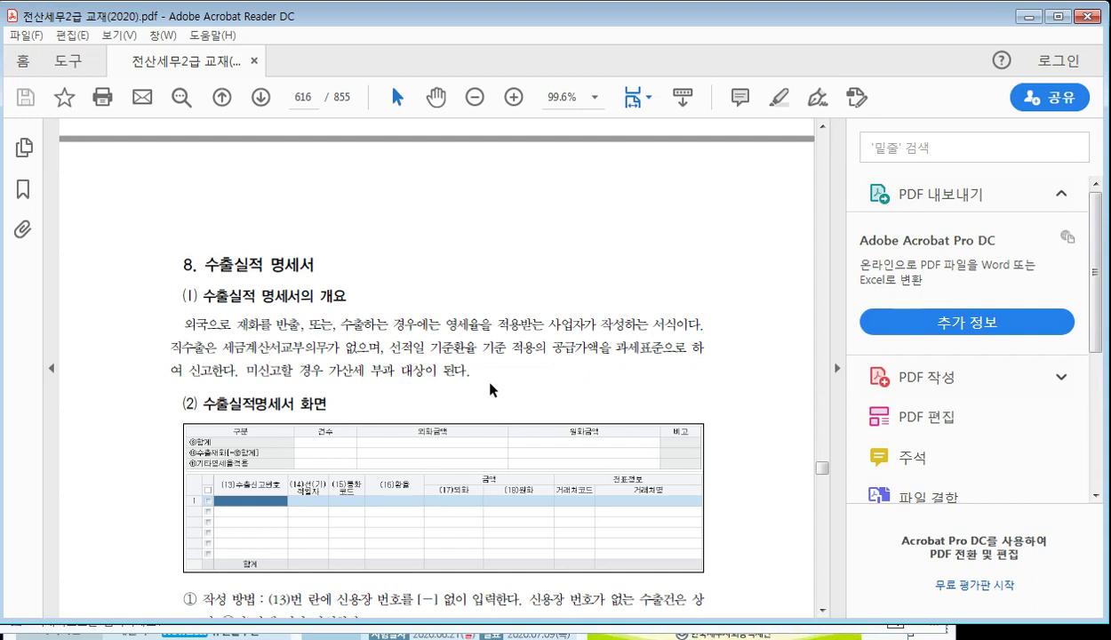
scroll(493, 382, "down", 2)
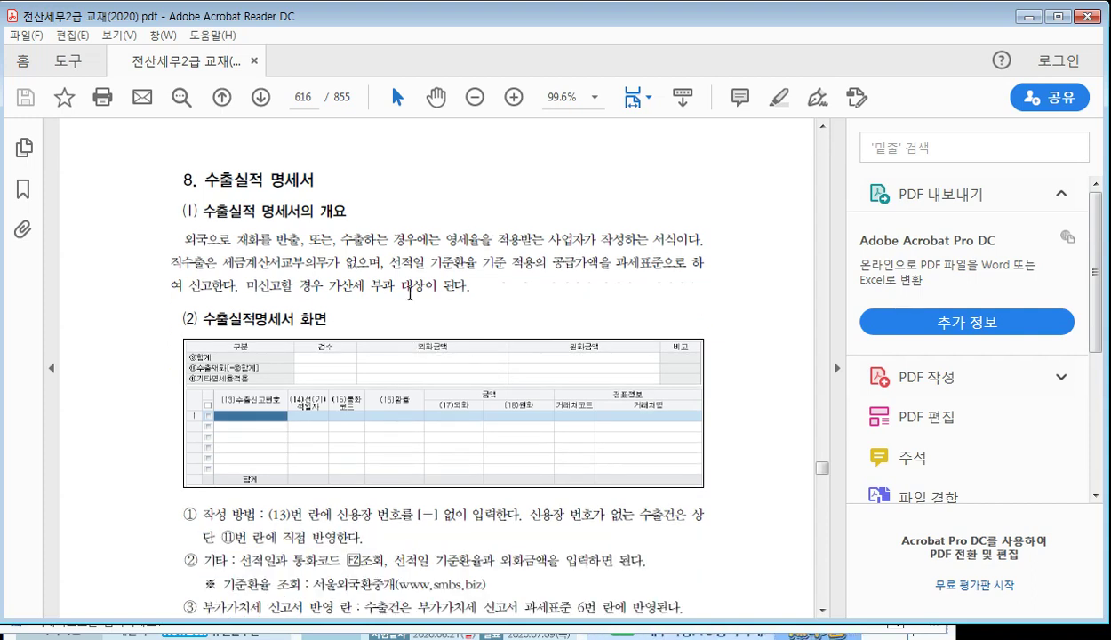
scroll(410, 293, "down", 2)
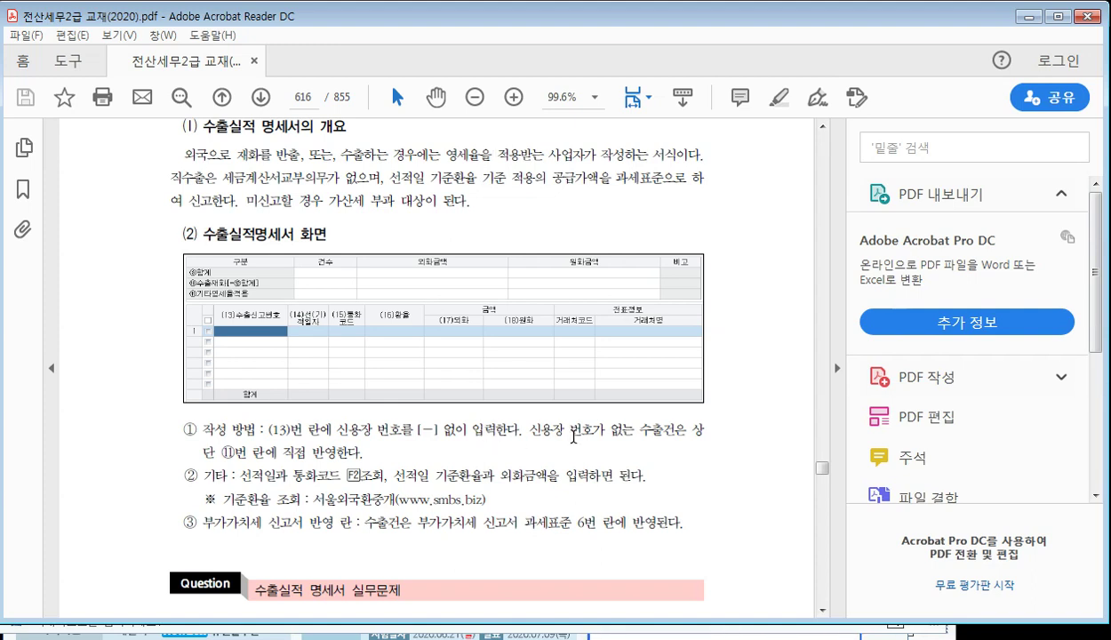
left_click(571, 434)
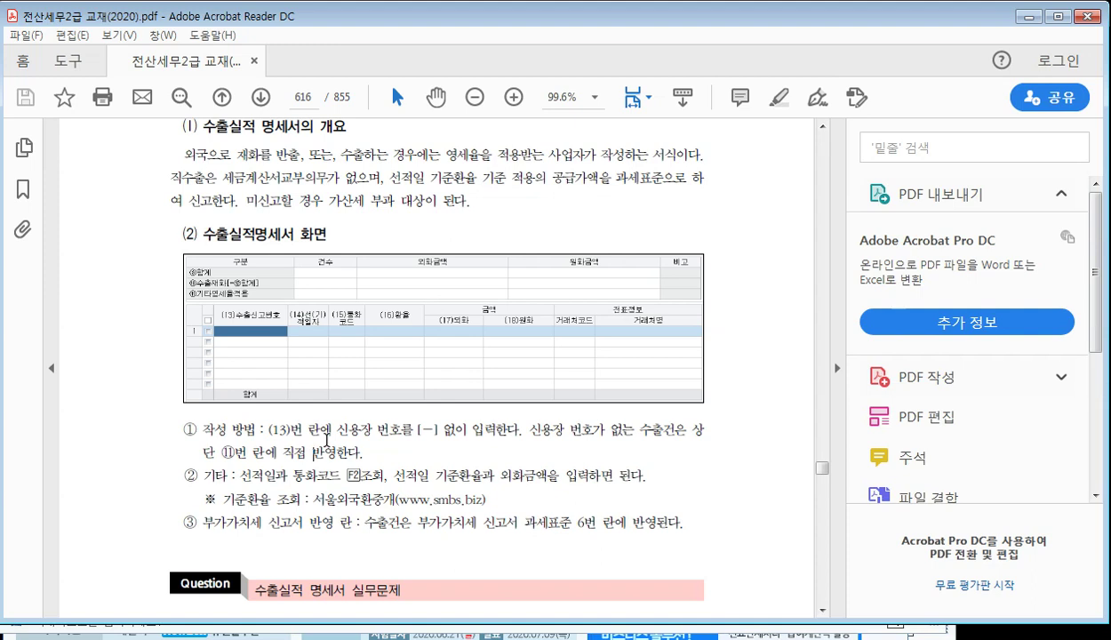
scroll(326, 439, "down", 2)
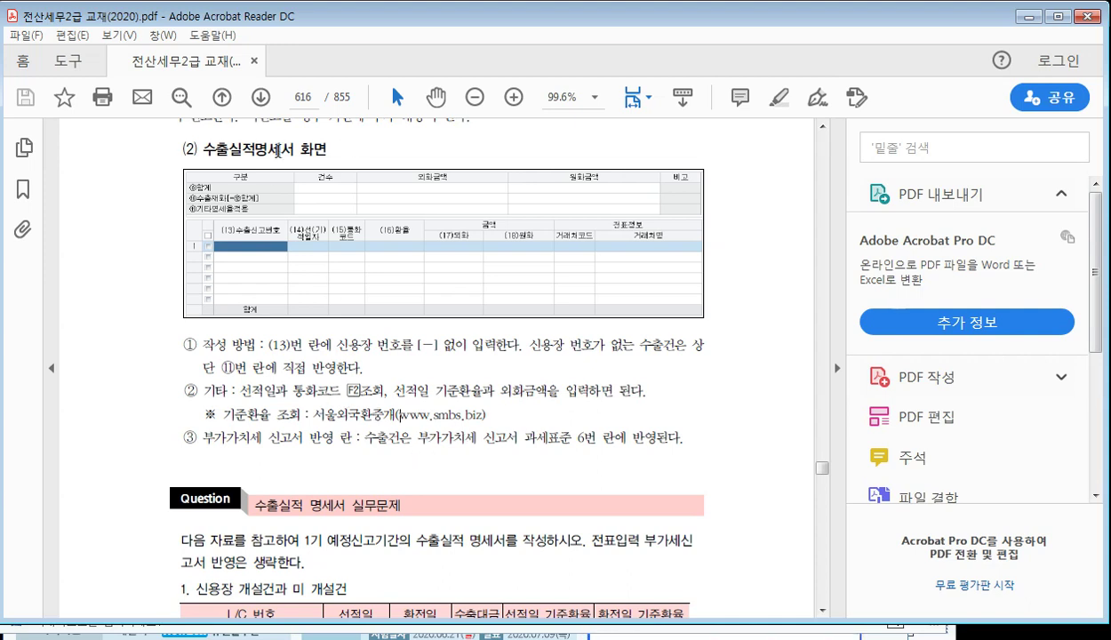
Review the 수출실적 명세서 practice question, including the L/C table and the 수출신고서 (갑지) that follows it
scroll(344, 420, "down", 3)
scroll(418, 435, "down", 1)
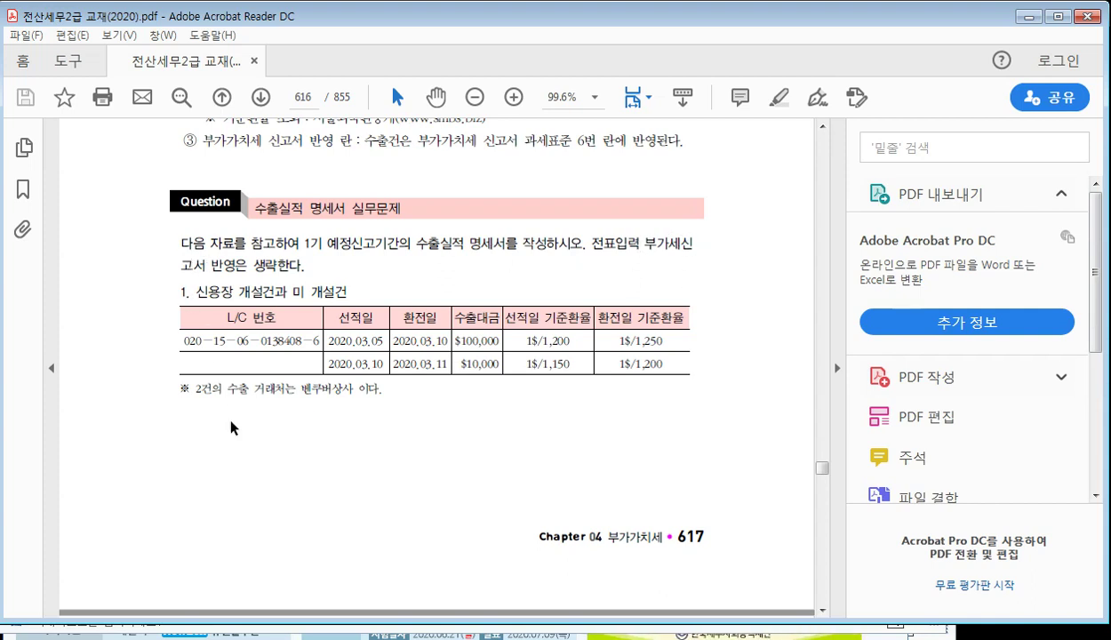
scroll(262, 484, "down", 6)
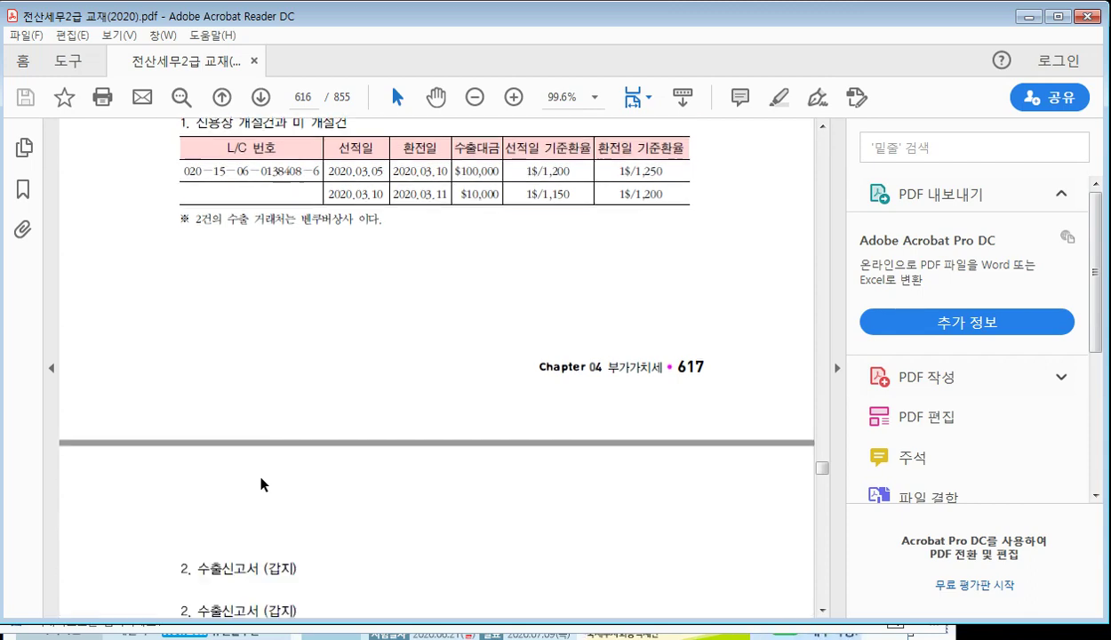
scroll(261, 484, "up", 5)
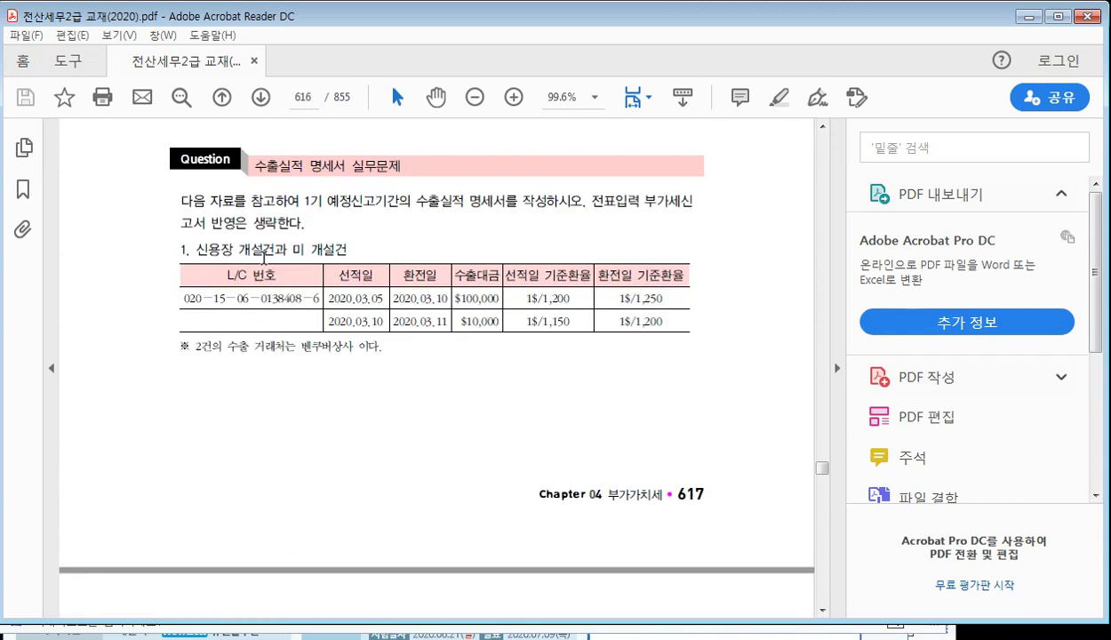
scroll(308, 363, "down", 10)
scroll(205, 305, "up", 3)
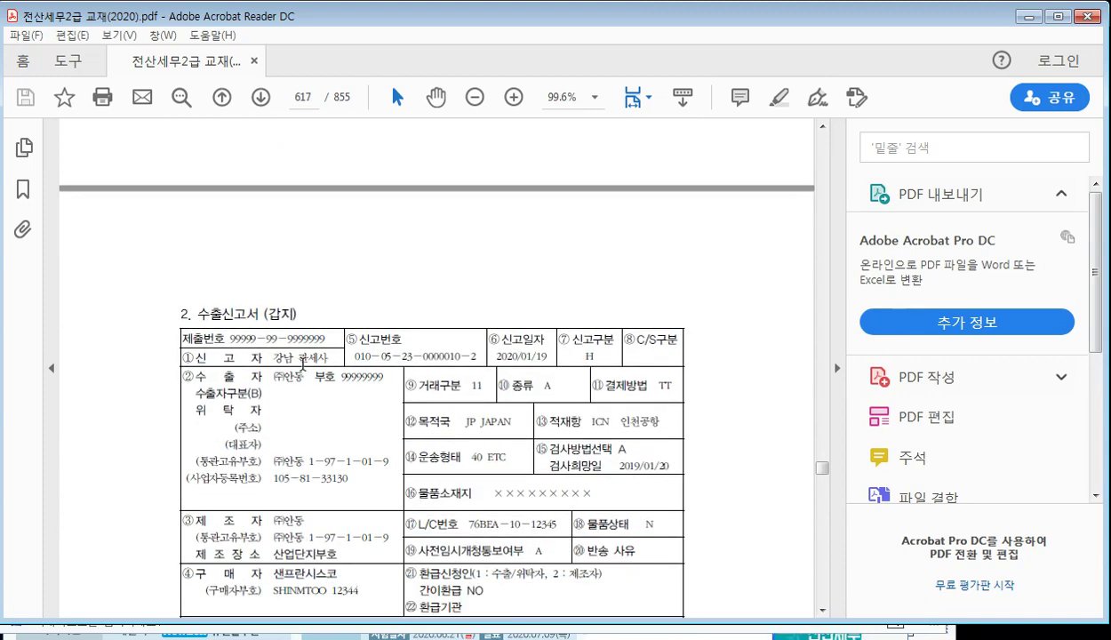
scroll(231, 316, "down", 9)
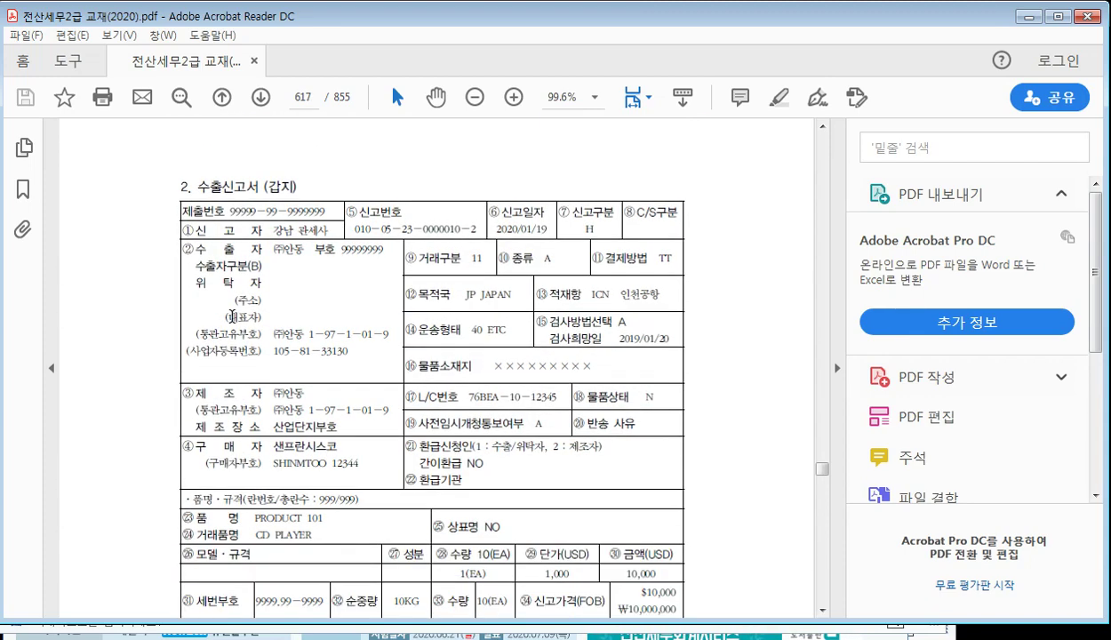
scroll(231, 317, "up", 3)
scroll(231, 317, "up", 1)
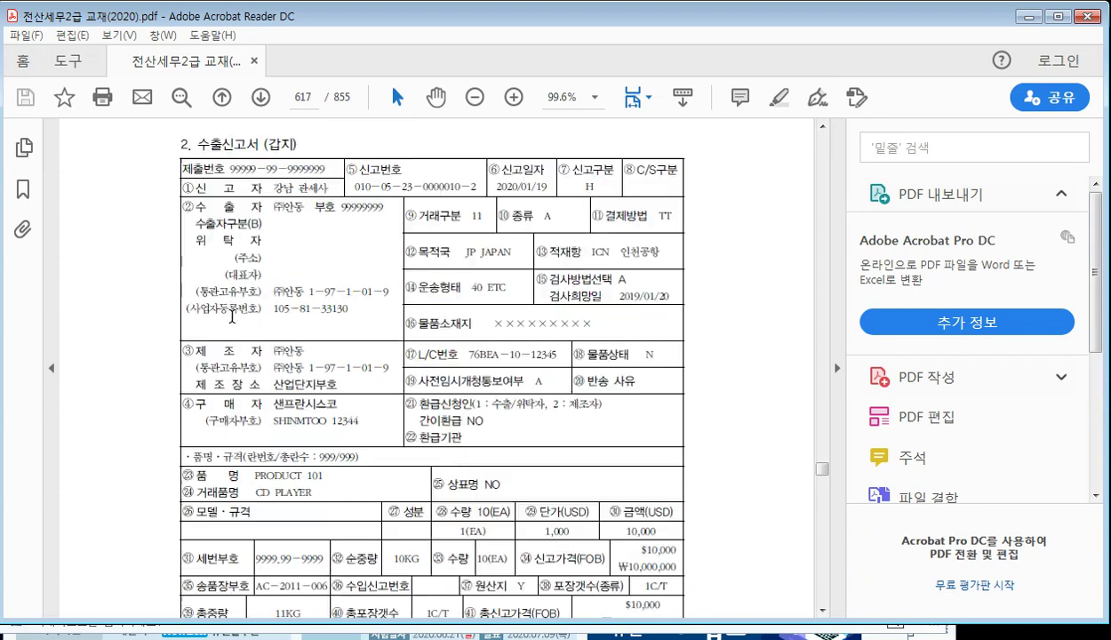
scroll(233, 324, "down", 9)
scroll(238, 346, "up", 7)
scroll(243, 380, "up", 10)
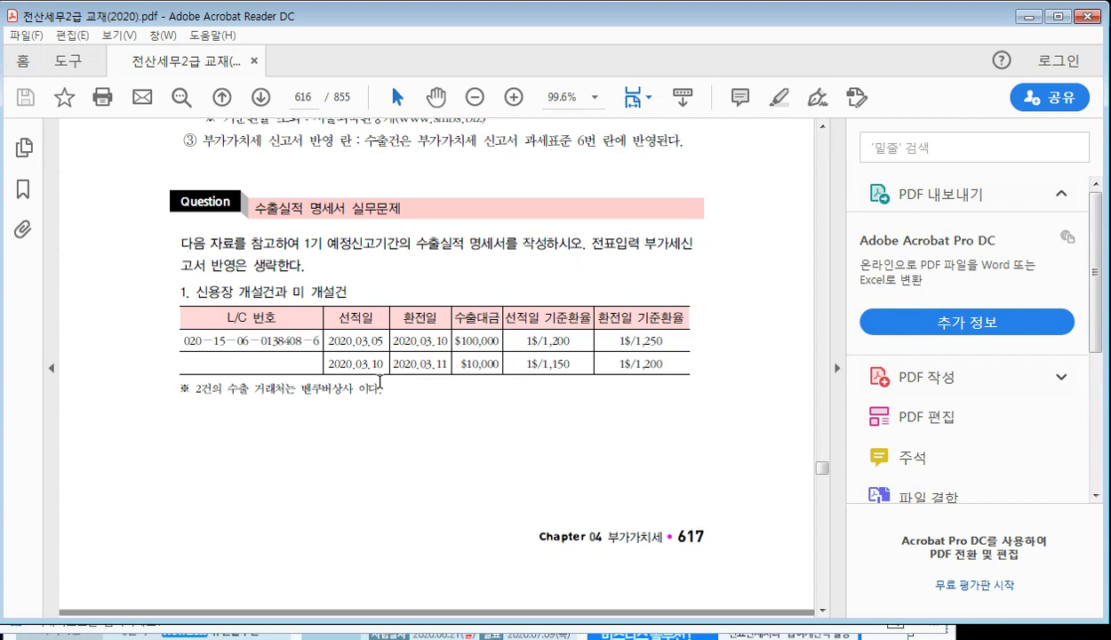
Check the shipping dates, export amounts and exchange rates of both transactions in the L/C table
left_click(484, 362)
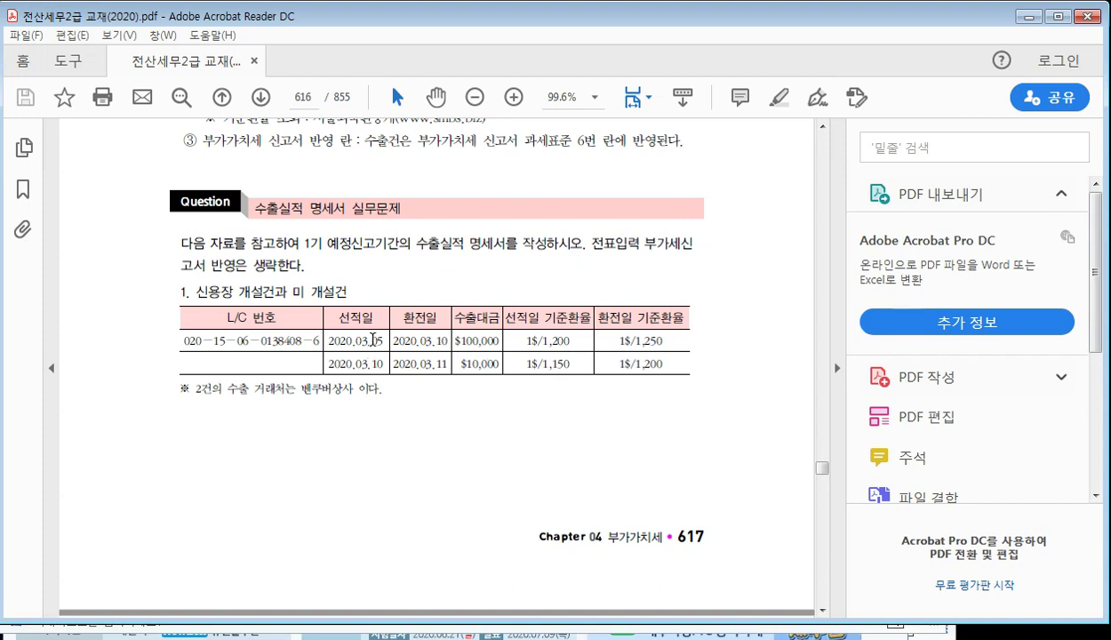
left_click(552, 360)
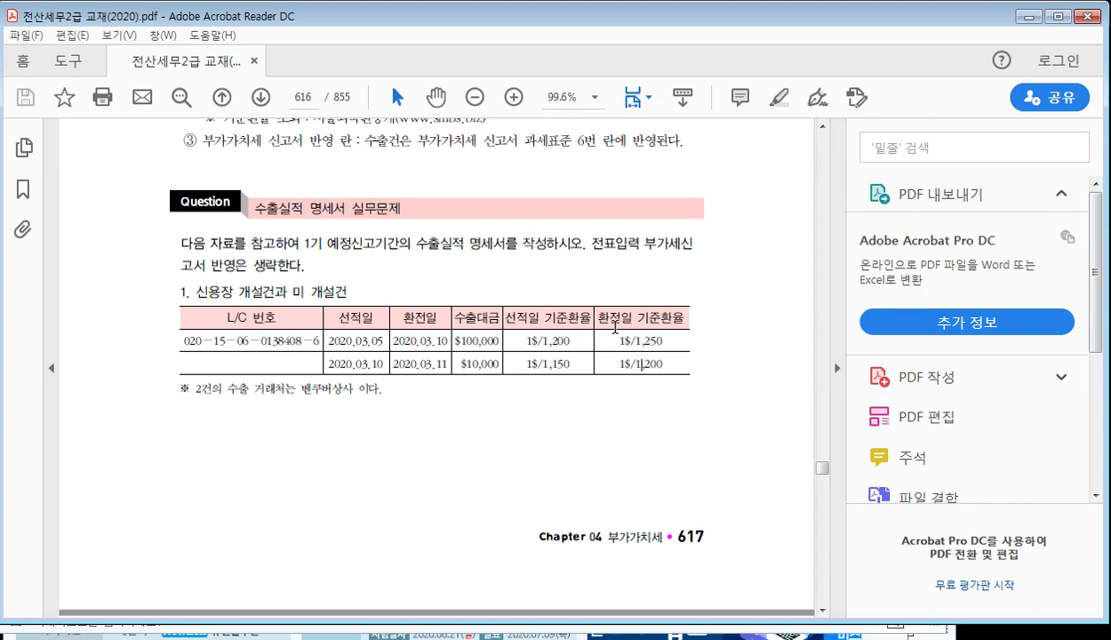
left_click(642, 362)
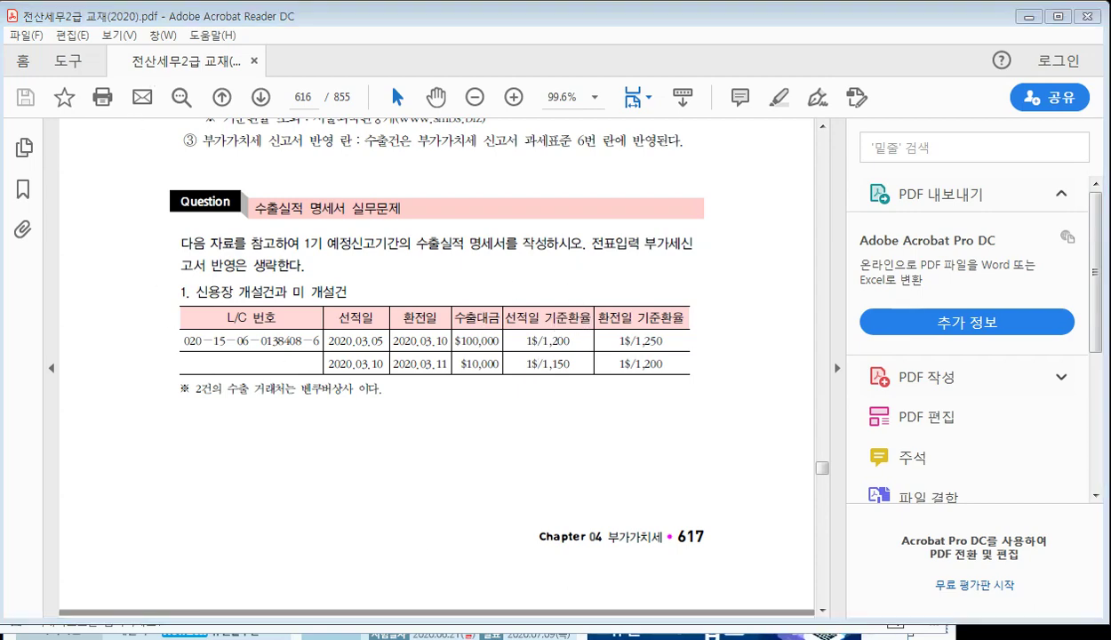
Switch to KcLep, save and close the 부가가치세신고서, and close 일반전표입력
left_click(807, 625)
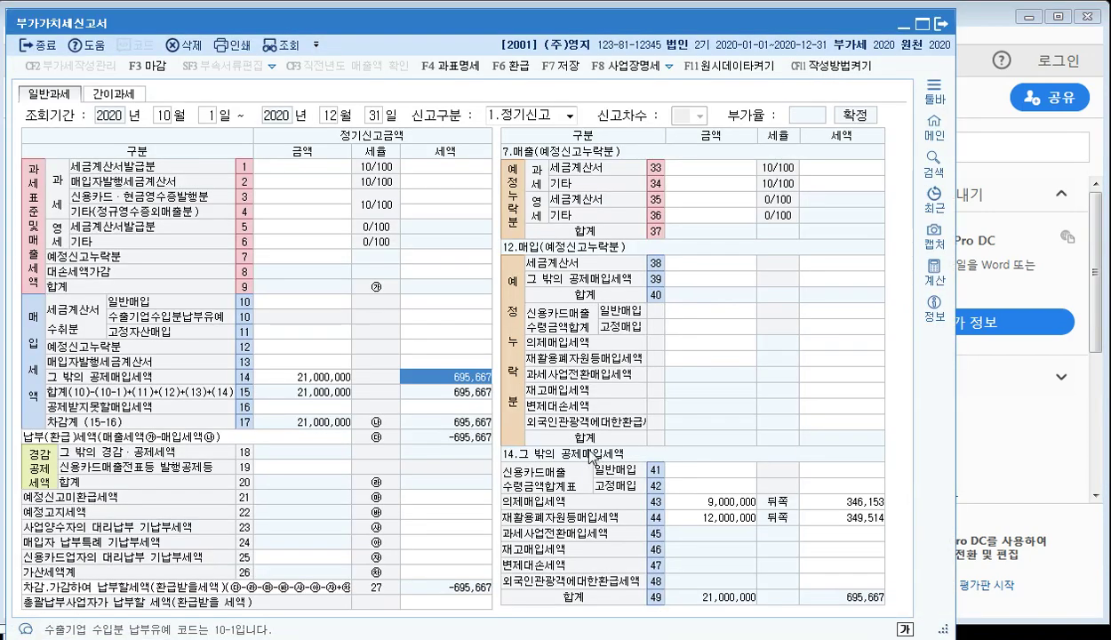
left_click(939, 24)
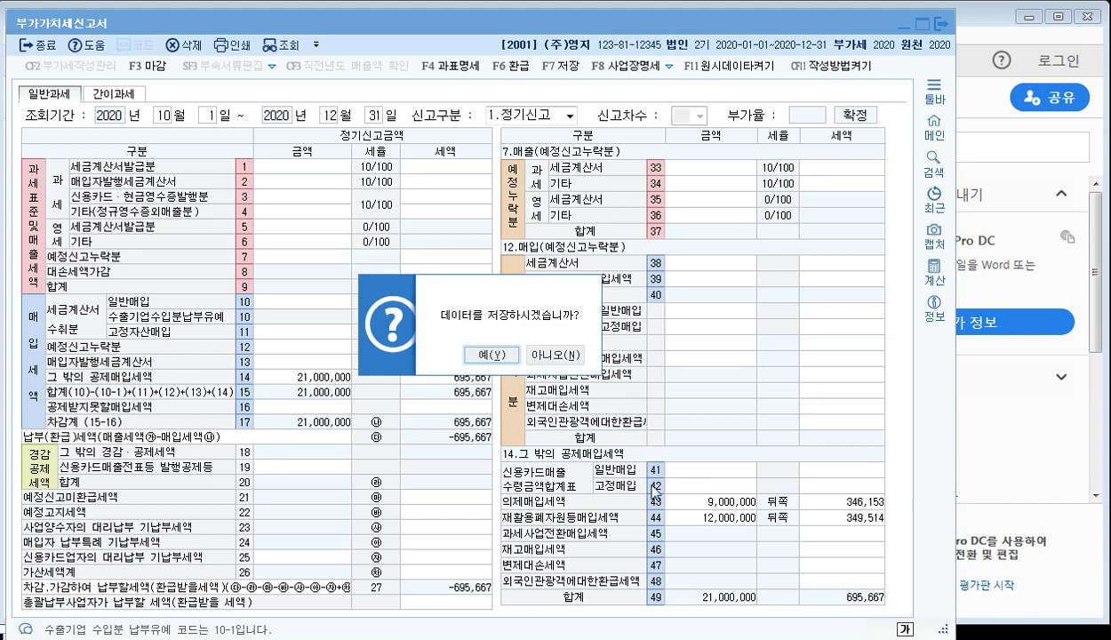
left_click(489, 353)
left_click(524, 354)
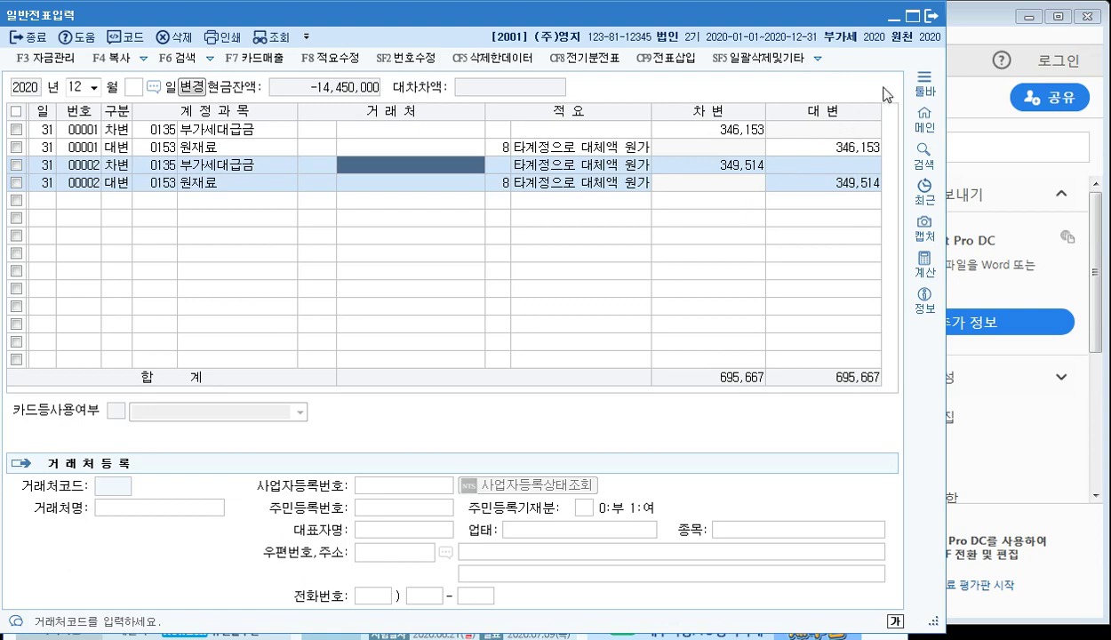
left_click(930, 17)
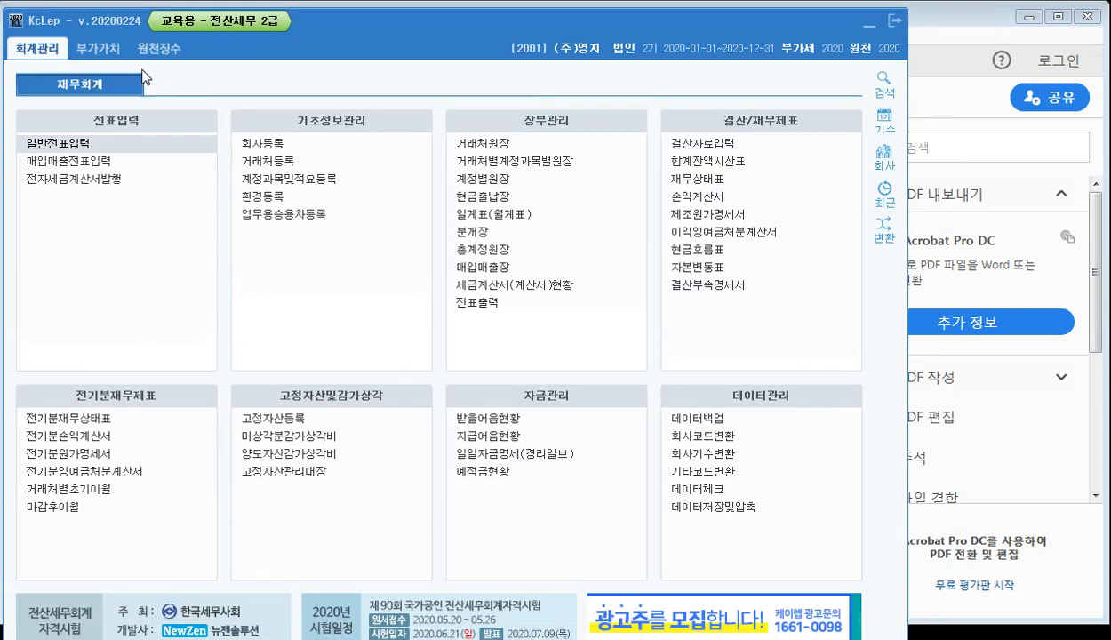
Open 수출실적명세서 from the 부가가치 supplementary statements and reposition its window so the whole form fits on screen
left_click(98, 48)
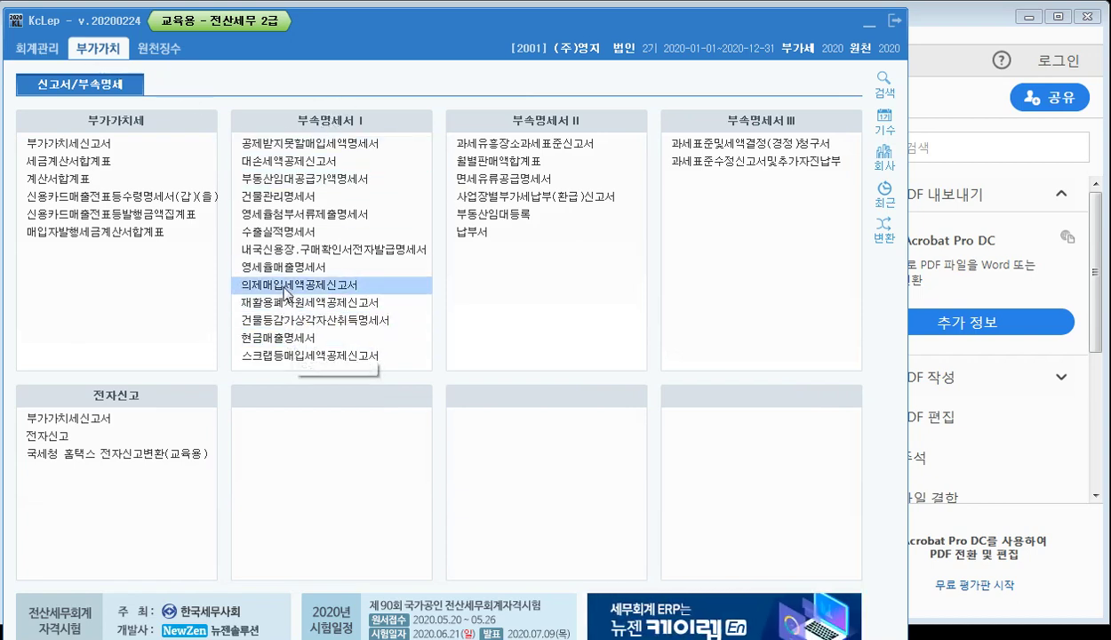
left_click(296, 235)
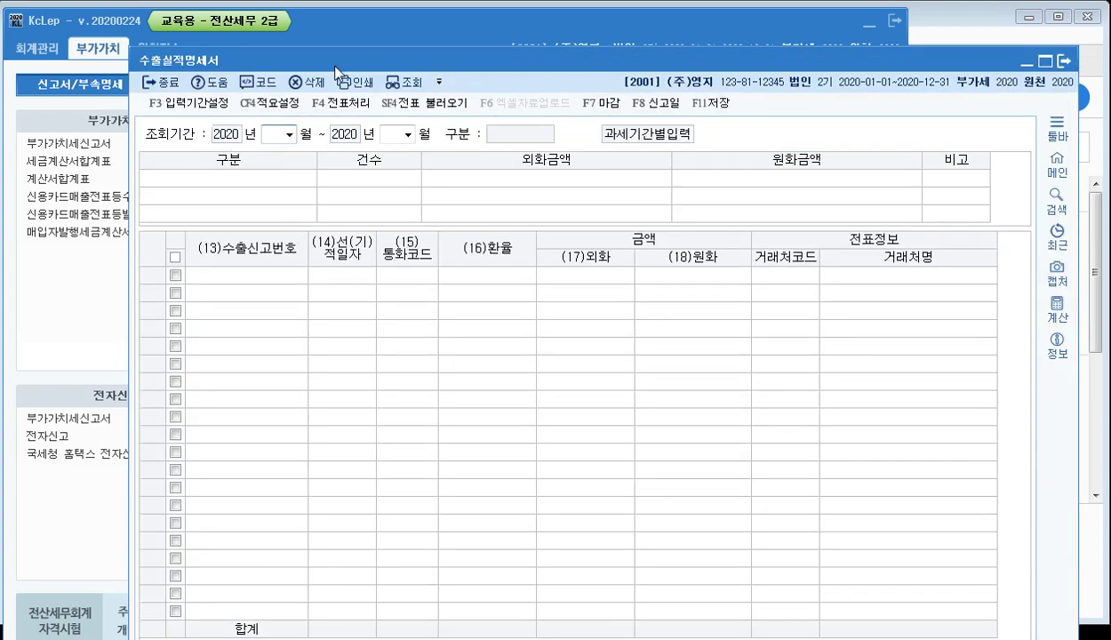
left_click_drag(336, 67, 211, 25)
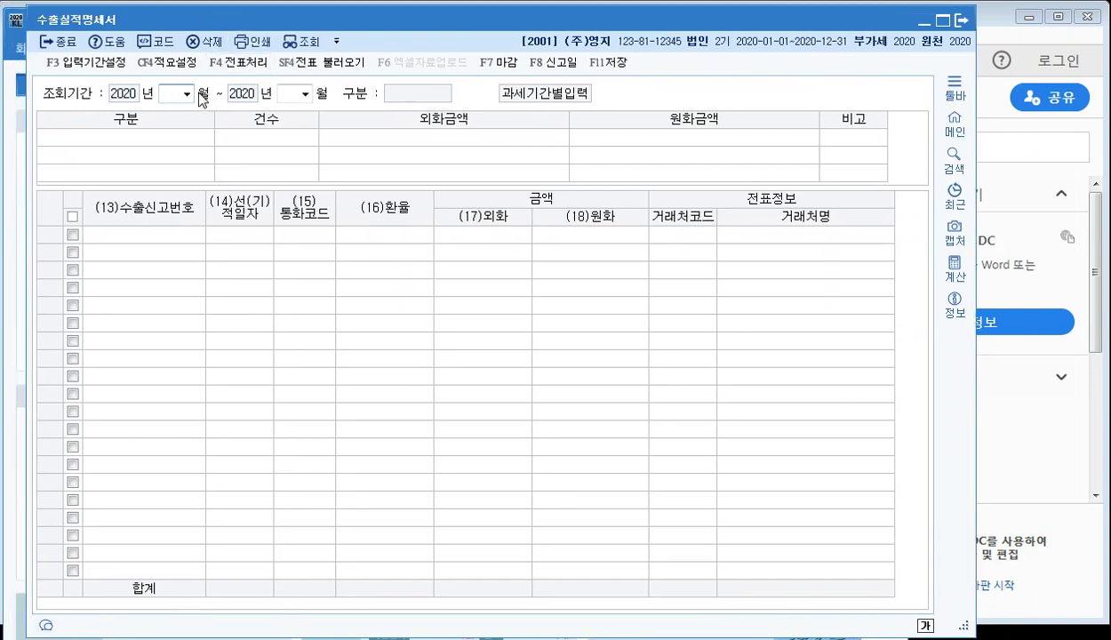
Set the 수출실적명세서 조회기간 from 01월 to 03월 2020 for the 1기 예정 period
left_click(188, 100)
left_click(186, 95)
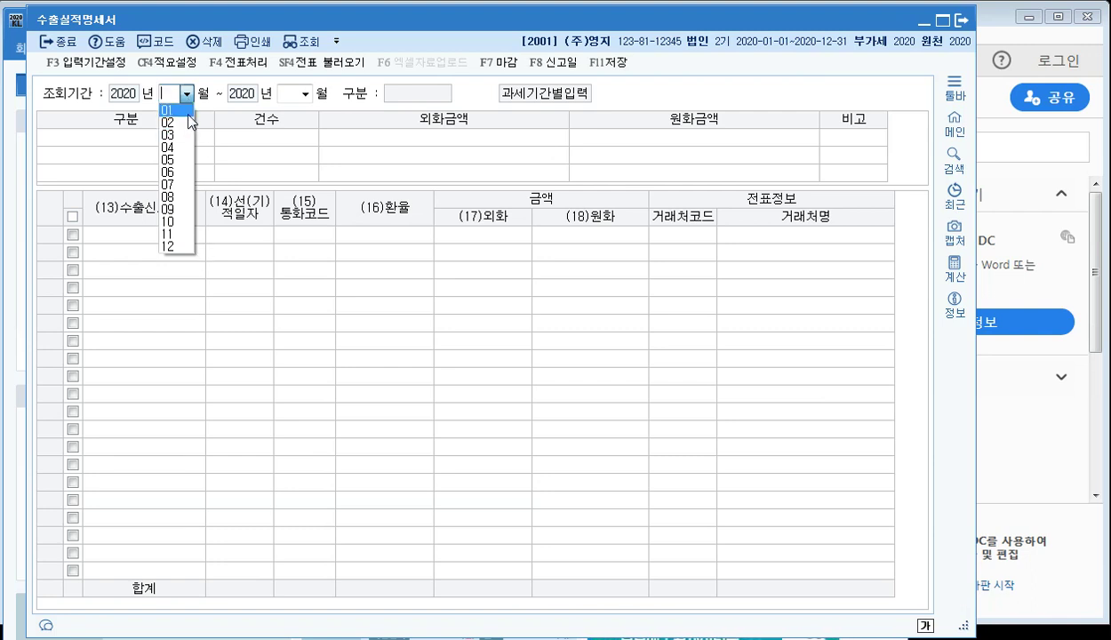
left_click(178, 112)
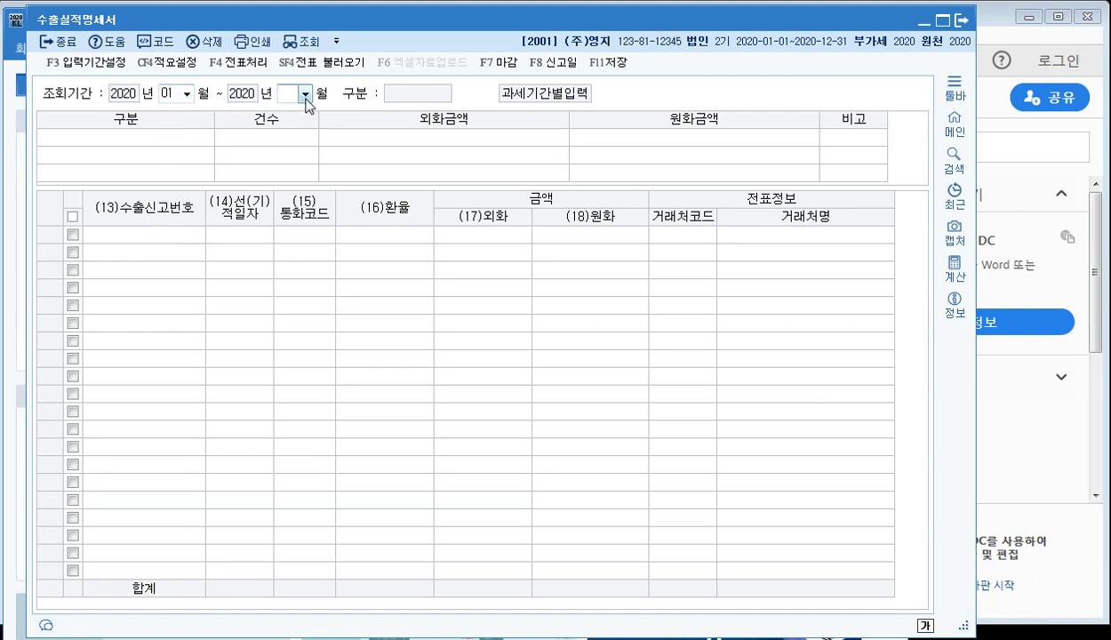
left_click(305, 95)
left_click(306, 136)
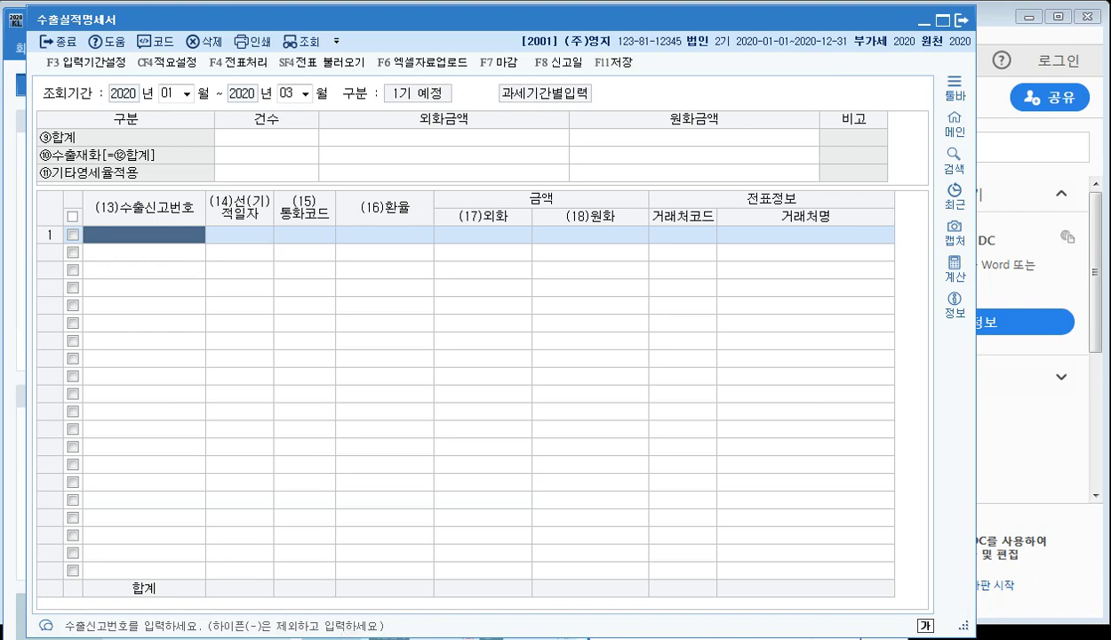
key("alt+Tab")
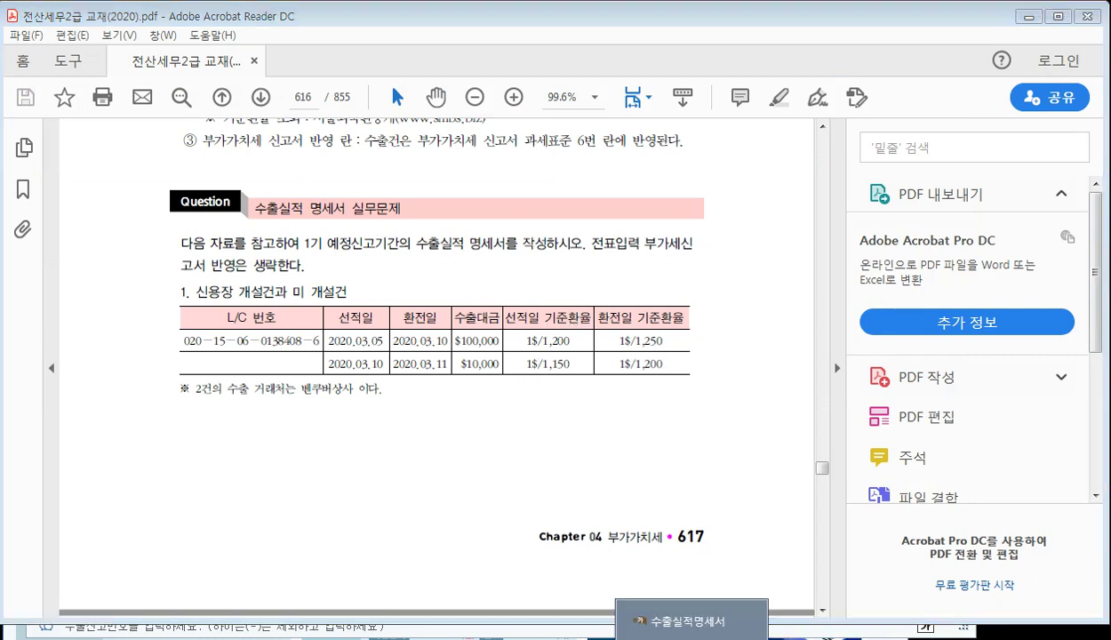
left_click(691, 621)
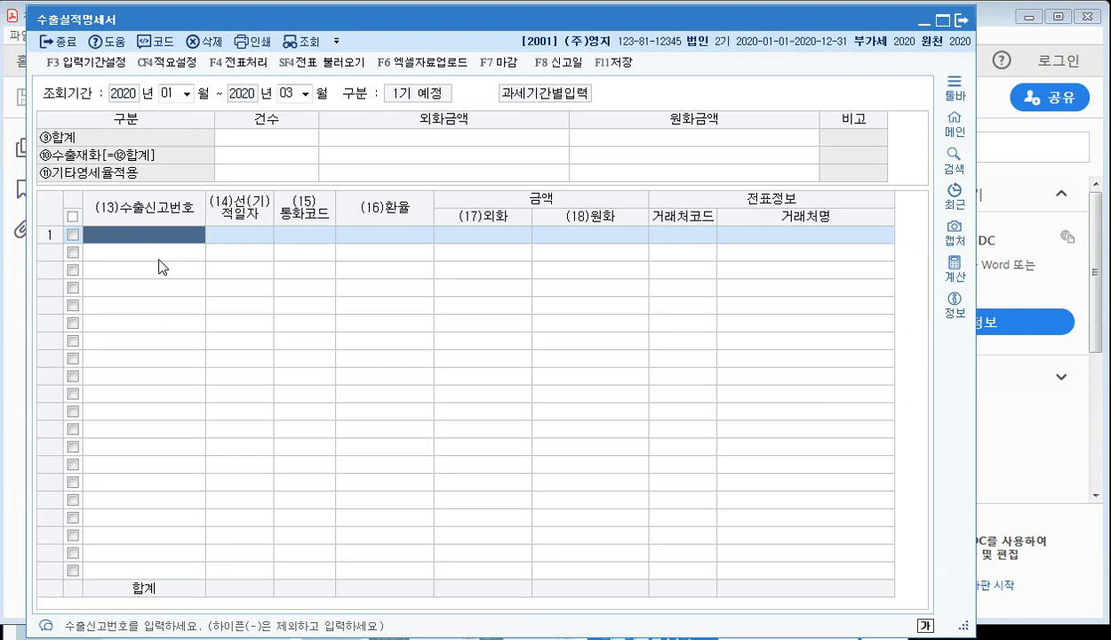
type("02015060138408")
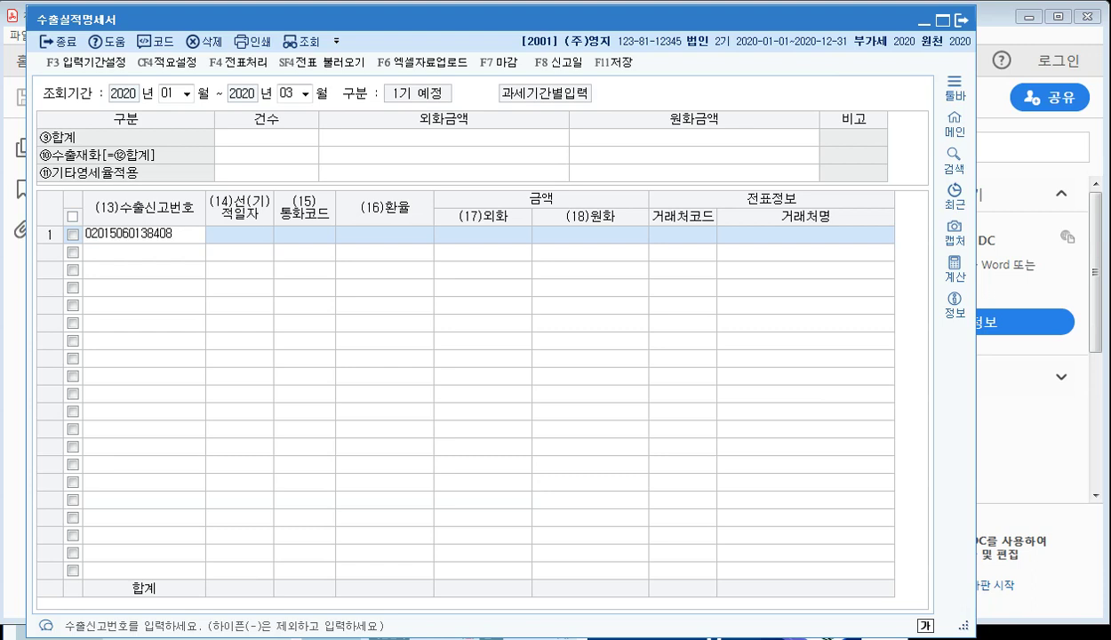
type("6")
key("Return")
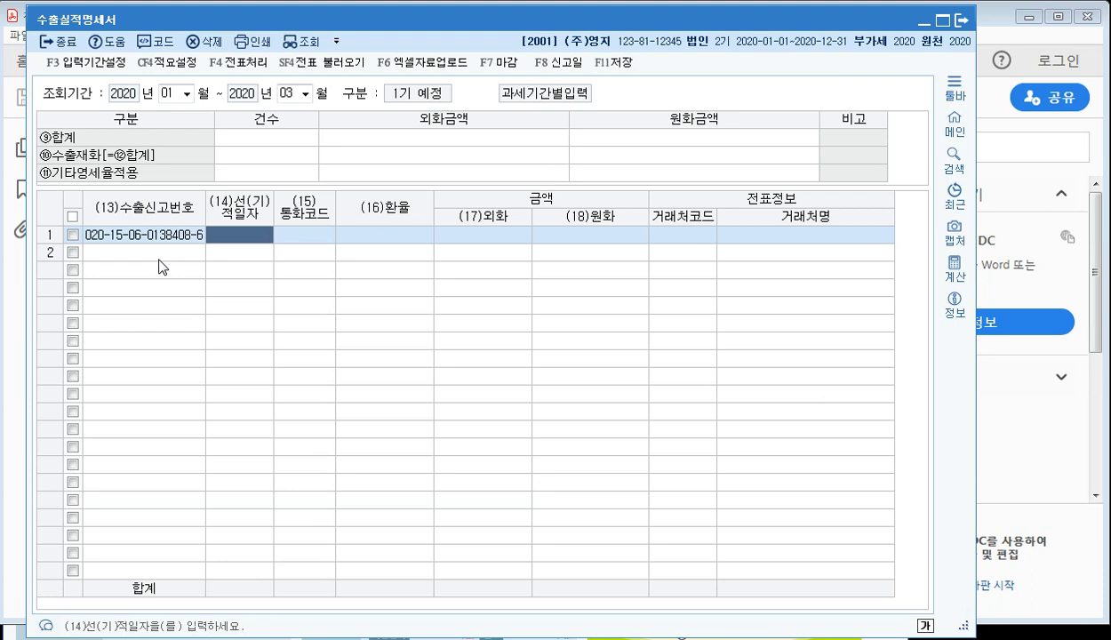
type("2020-")
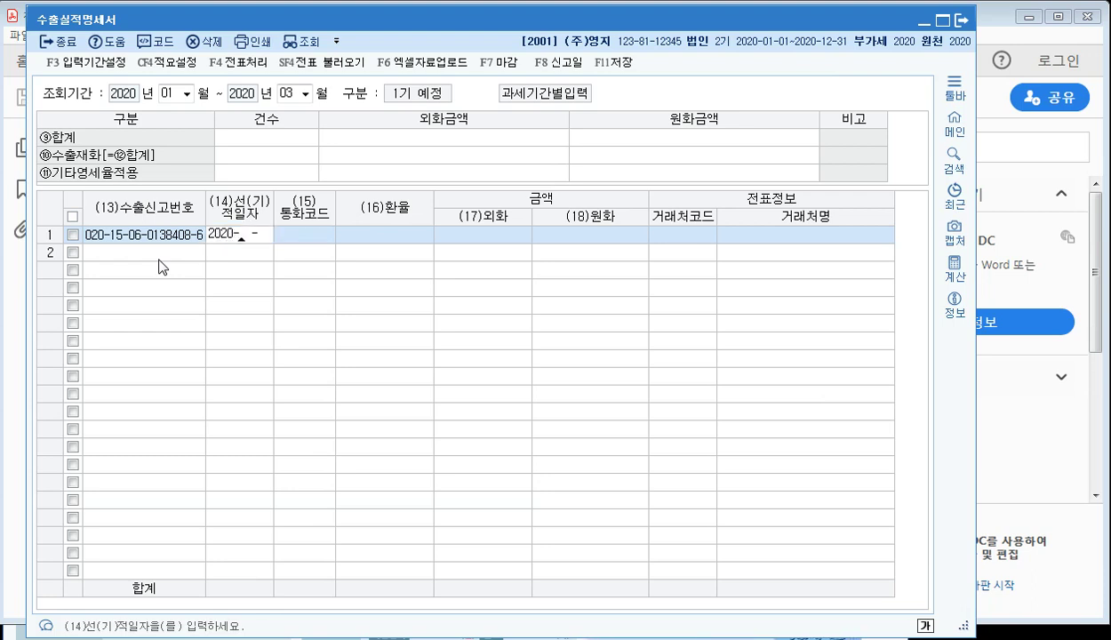
type("03-05")
key("Return")
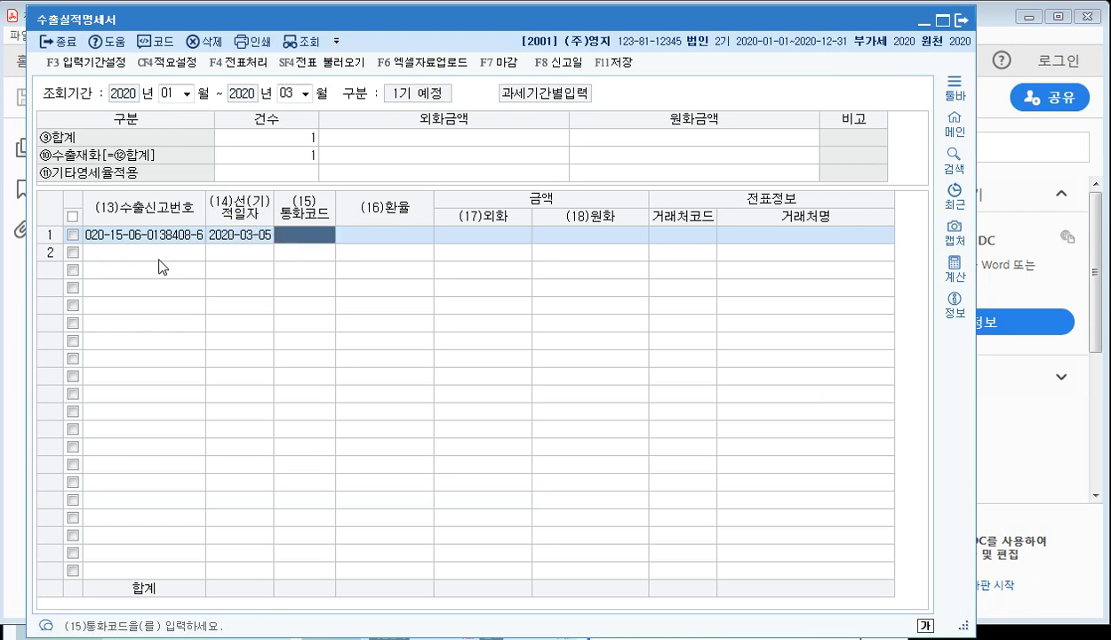
Look up 미국 in the currency code help and set line 1's 통화코드 to USD
left_click(169, 50)
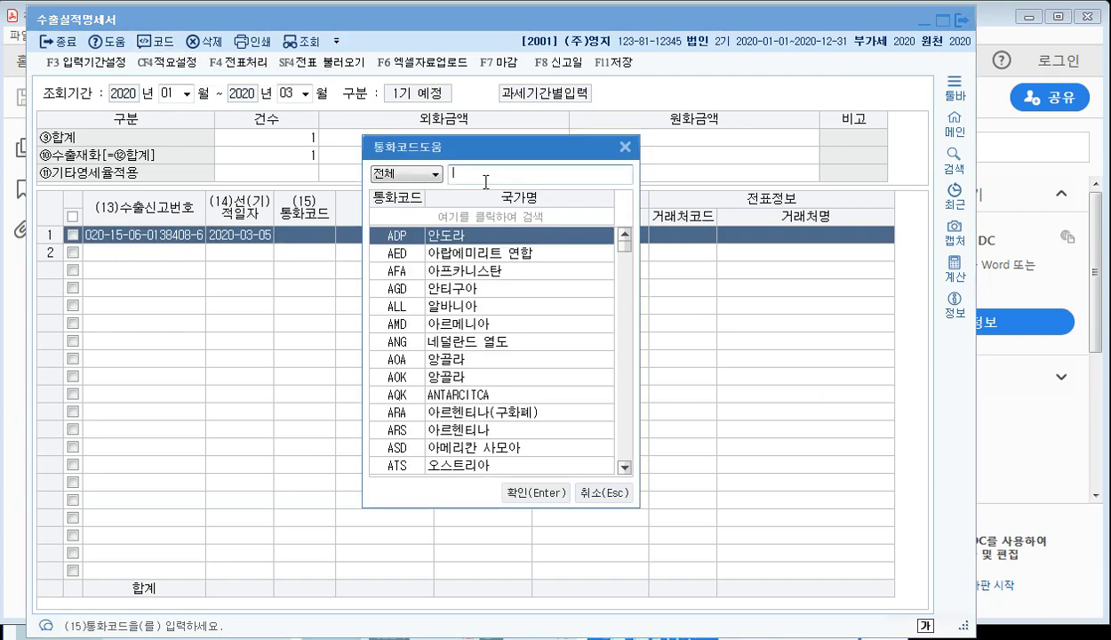
type("미국")
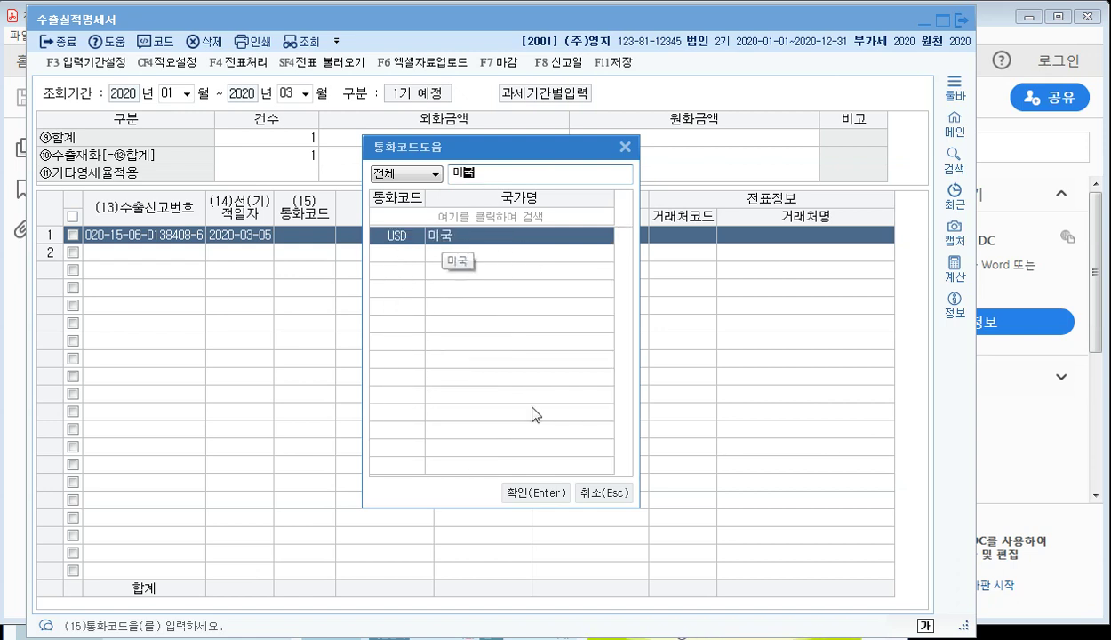
left_click(537, 494)
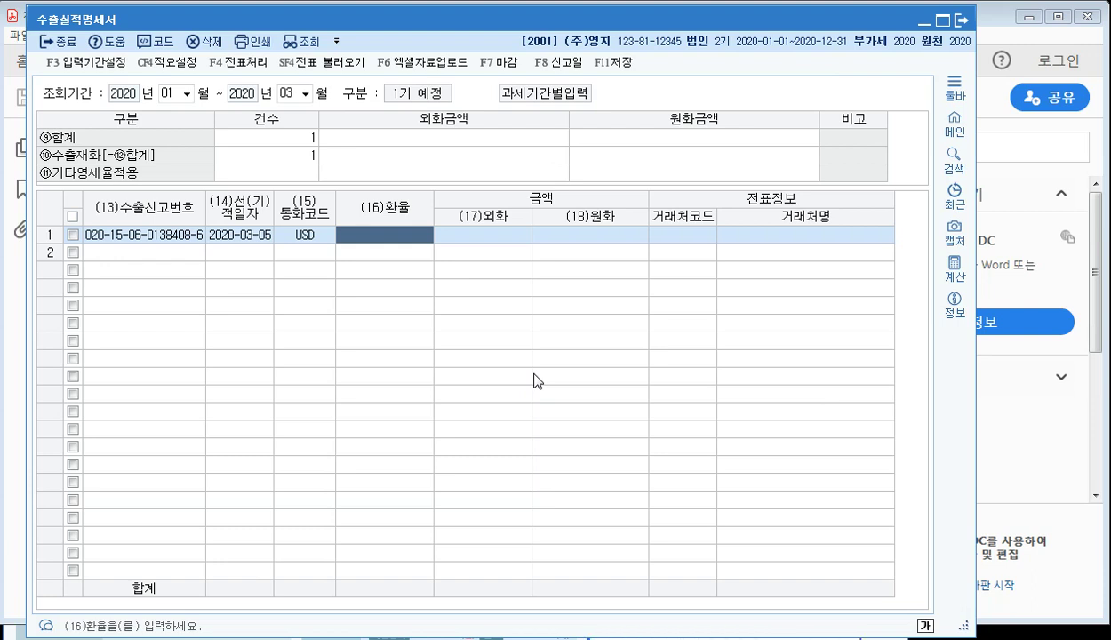
Enter an exchange rate of 1,200 and a foreign-currency amount of 100,000 on line 1, accepting the calculated 원화 amount
type("1200")
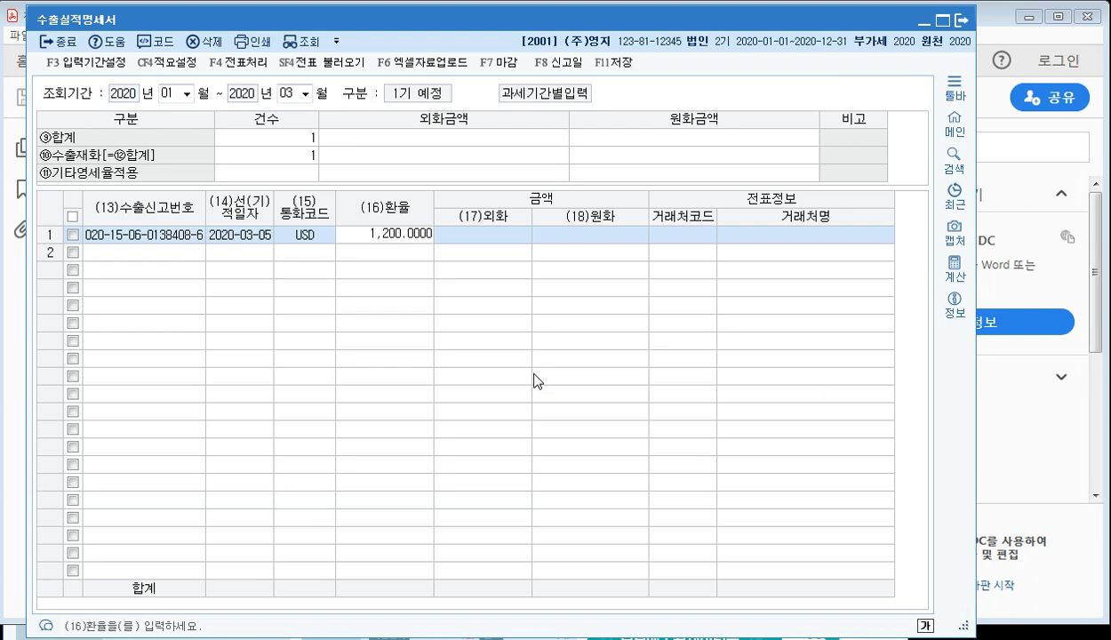
key("Return")
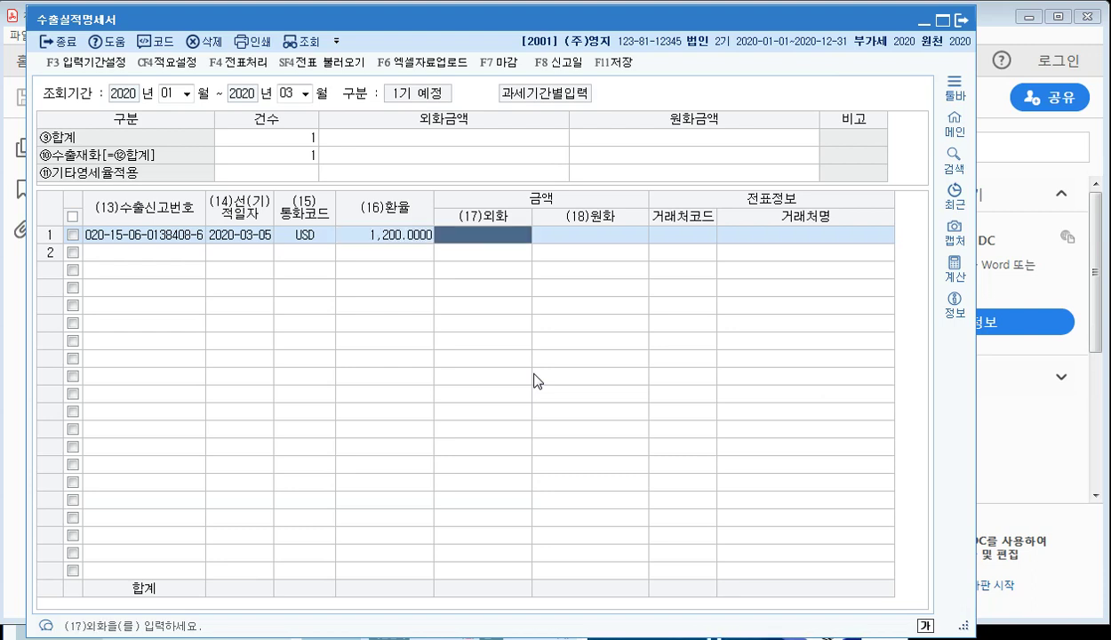
type("100,")
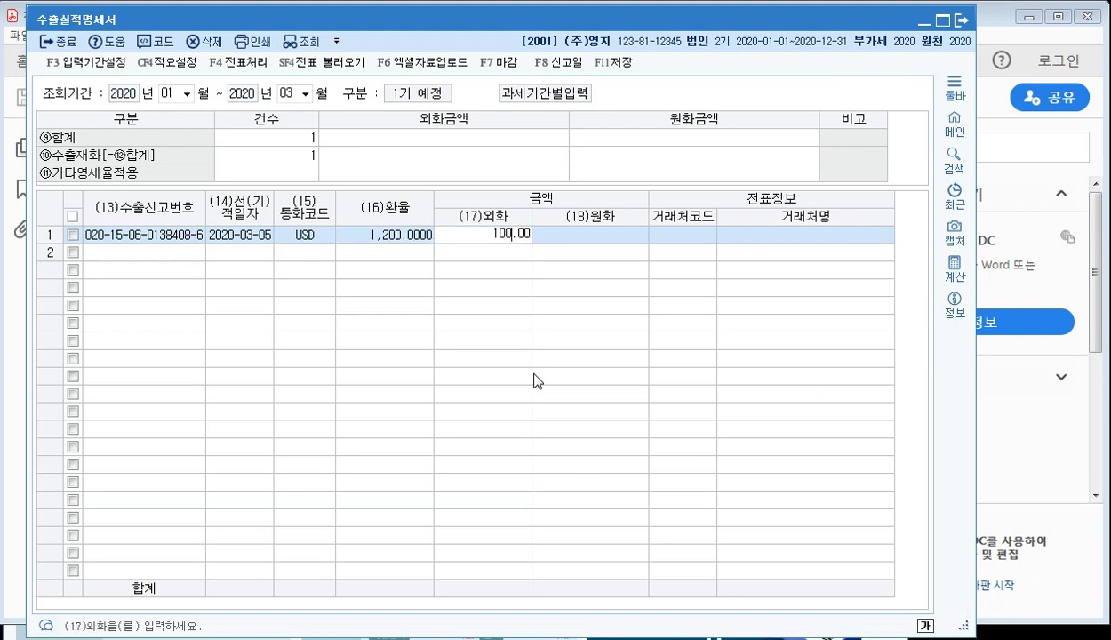
type("000")
key("Return")
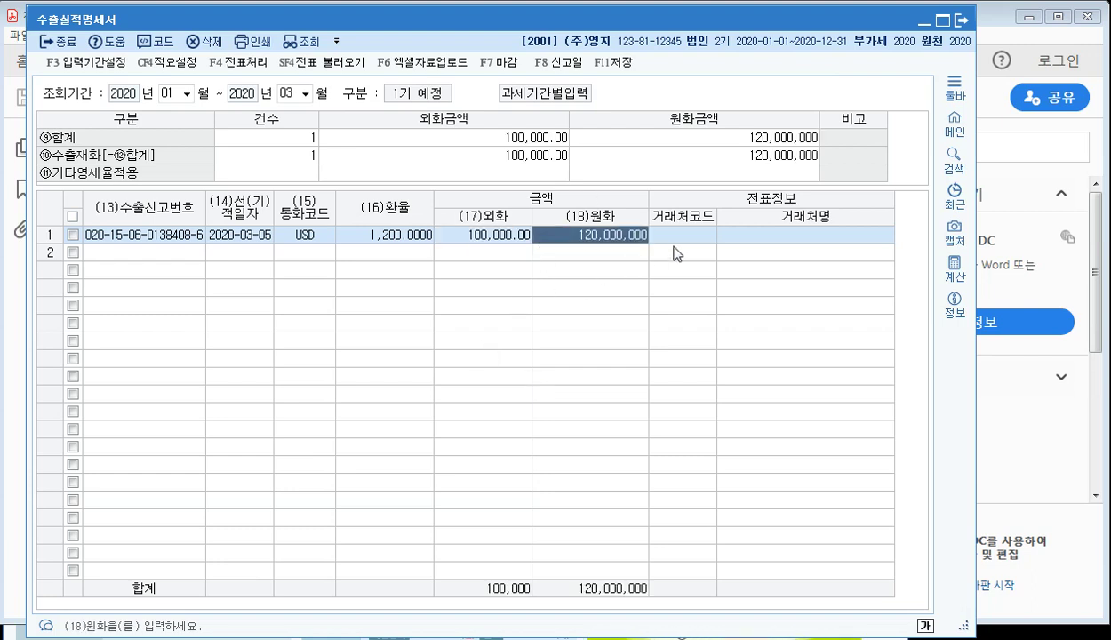
key("Return")
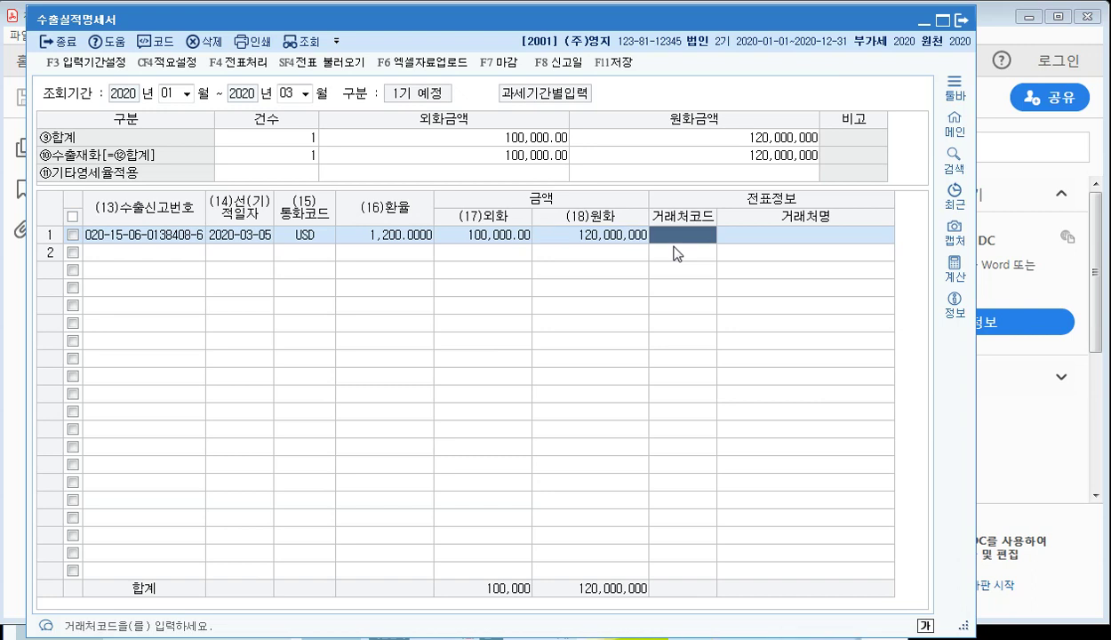
Assign 거래처 00307 벤쿠버상사 to line 1 from the 거래처 code help and complete the line
left_click(159, 44)
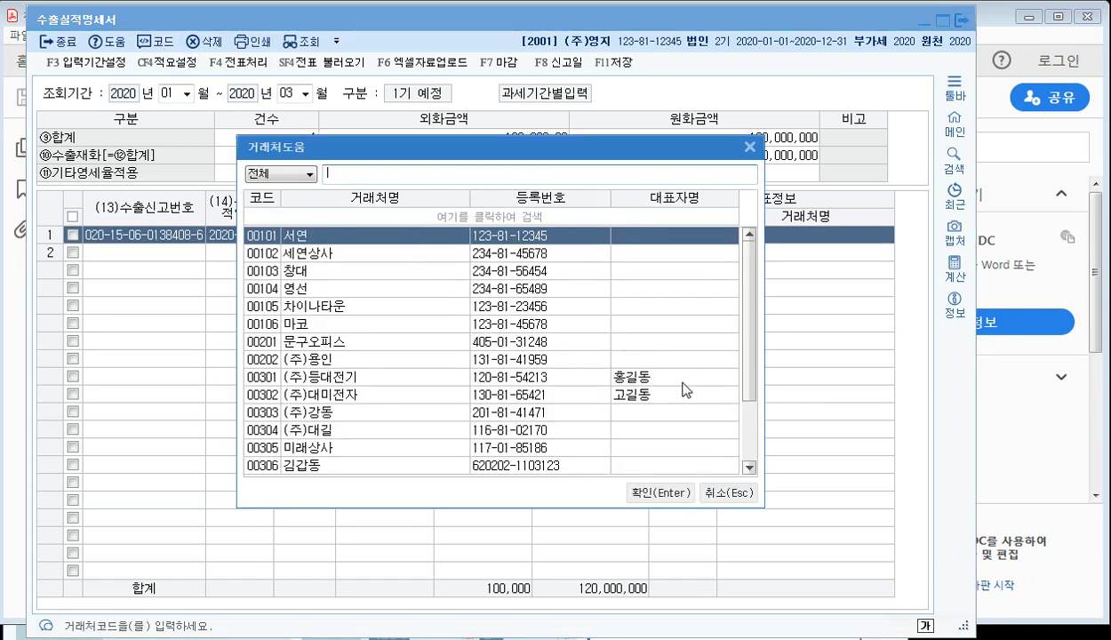
left_click_drag(749, 289, 749, 395)
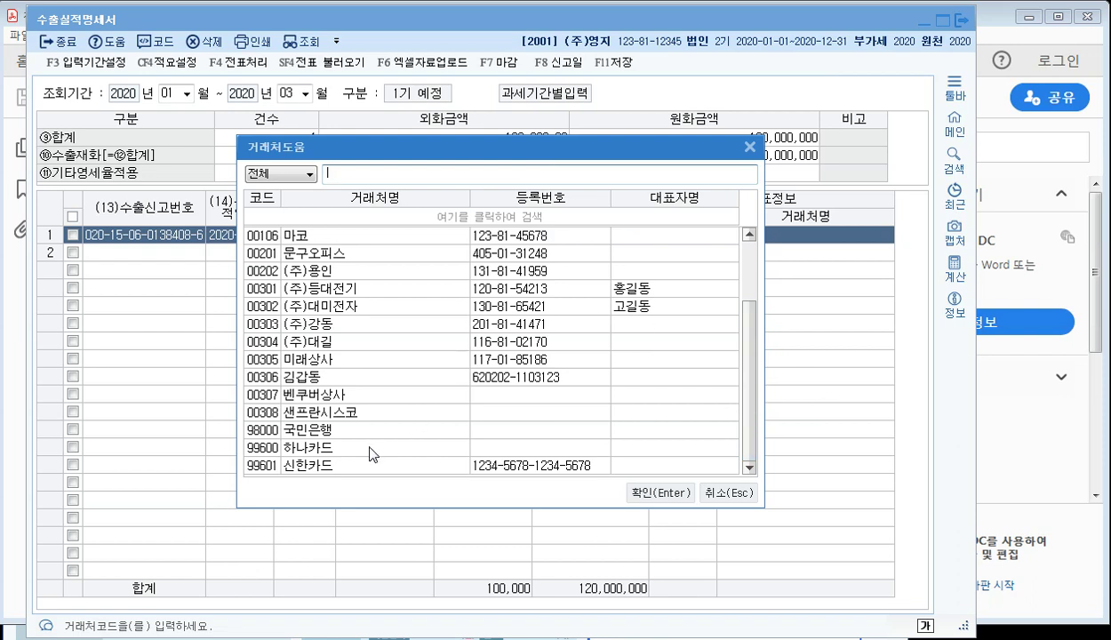
left_click(357, 394)
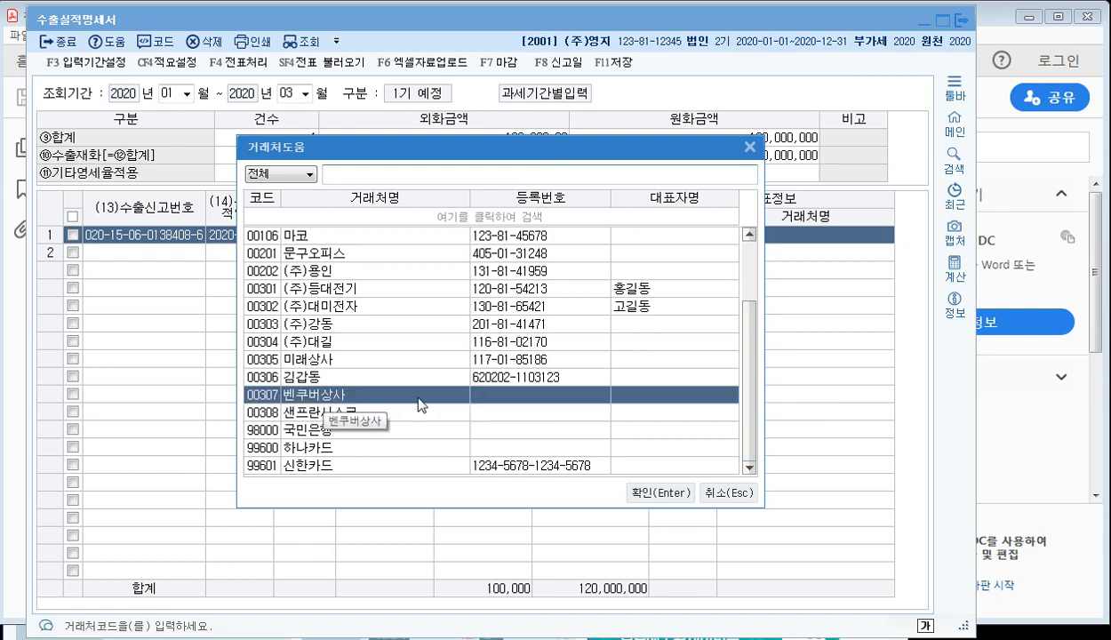
left_click(640, 491)
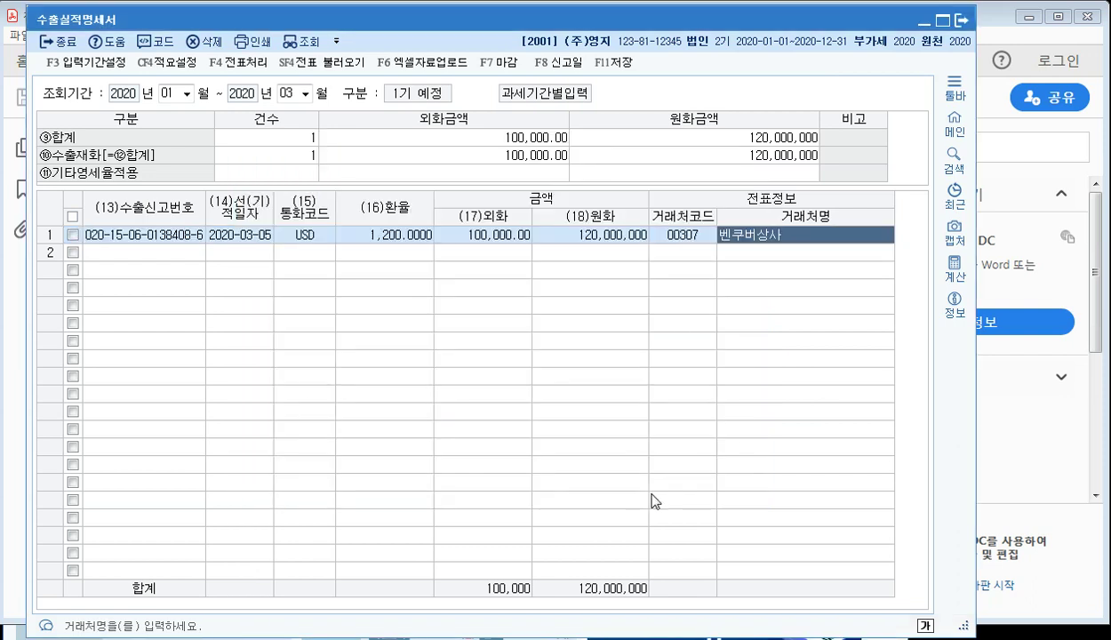
key("Return")
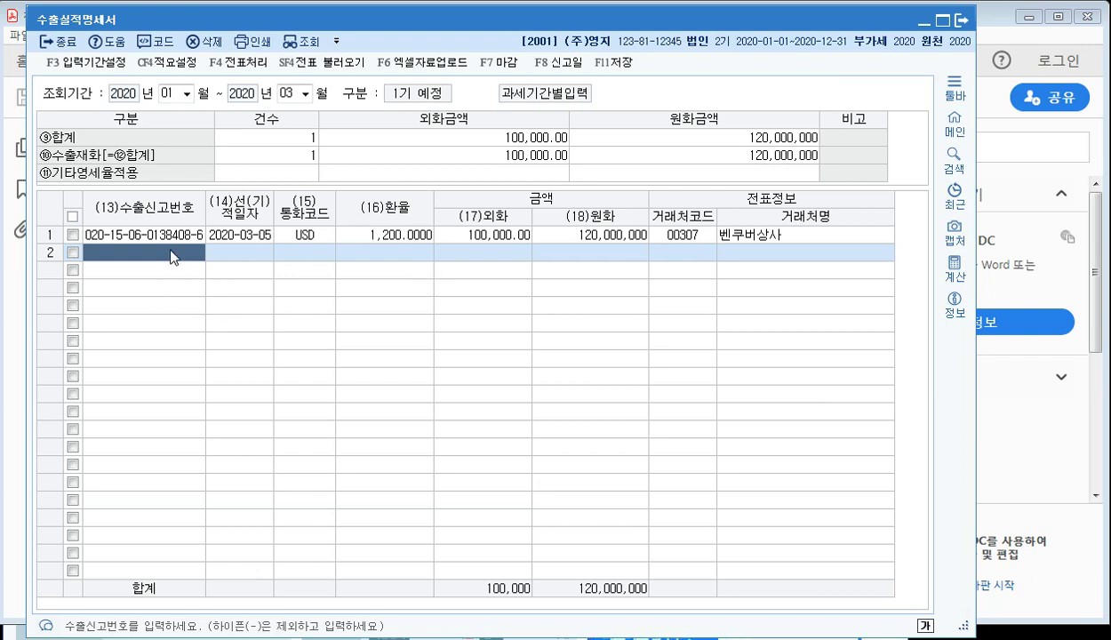
Check the textbook PDF's rule for exports without an L/C number, and enter 건수 1 and 외화금액 10,000 for ⑪기타영세율적용
left_click(258, 173)
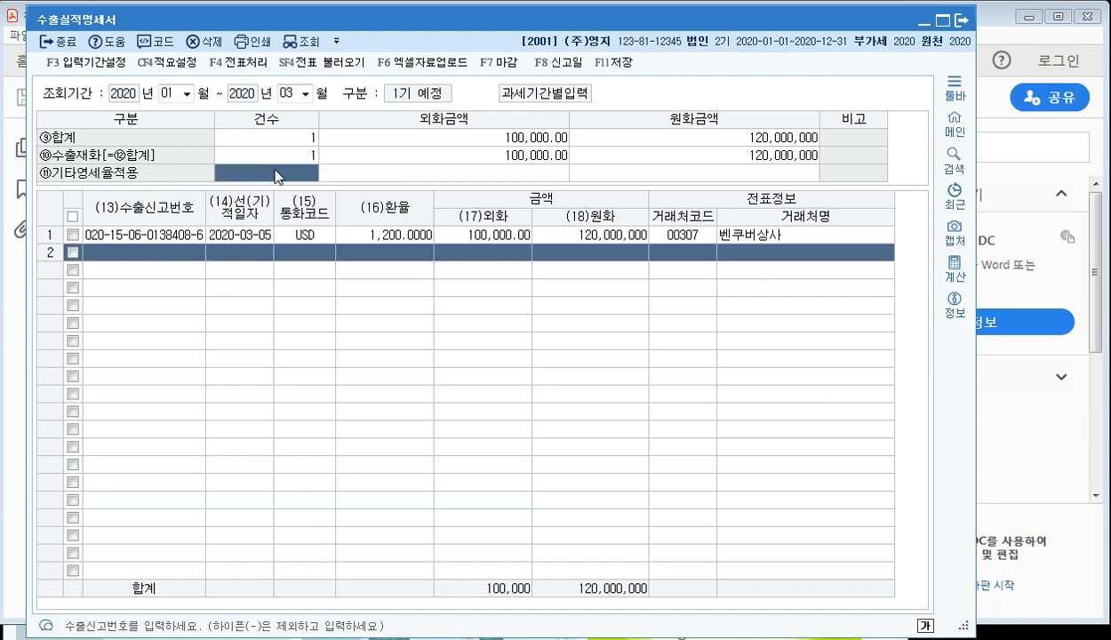
key("alt+Tab")
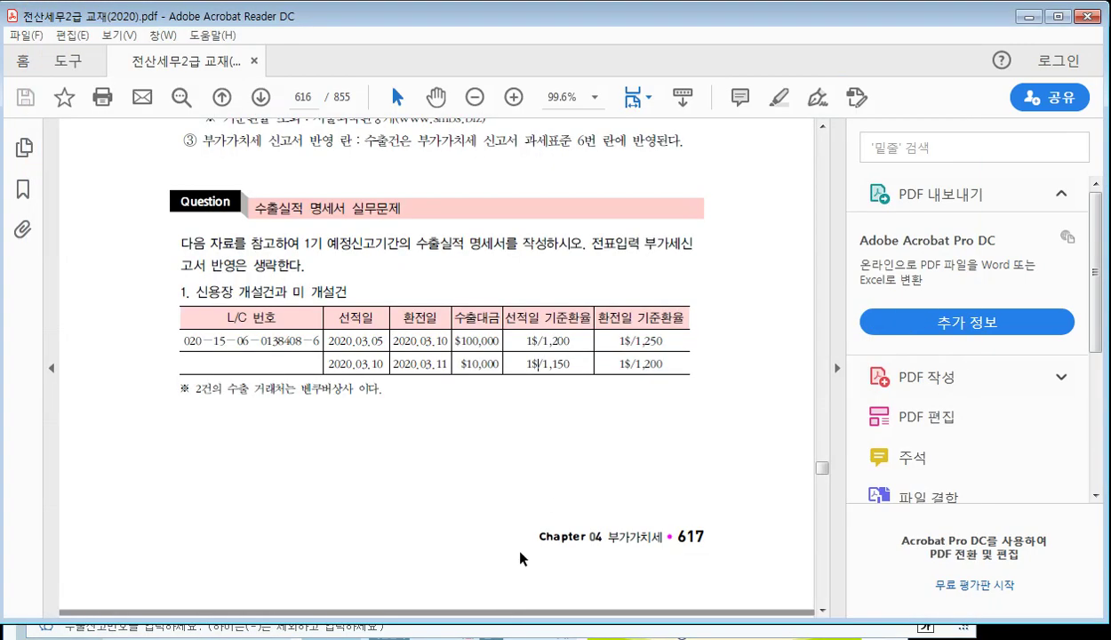
scroll(533, 507, "up", 3)
scroll(550, 487, "up", 1)
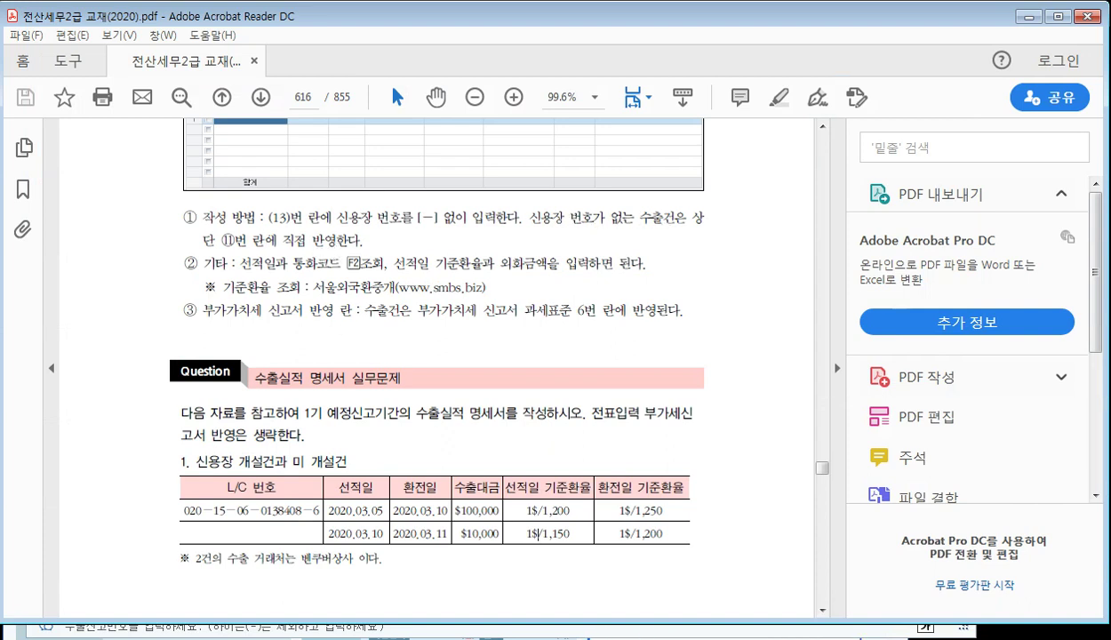
key("alt+Tab")
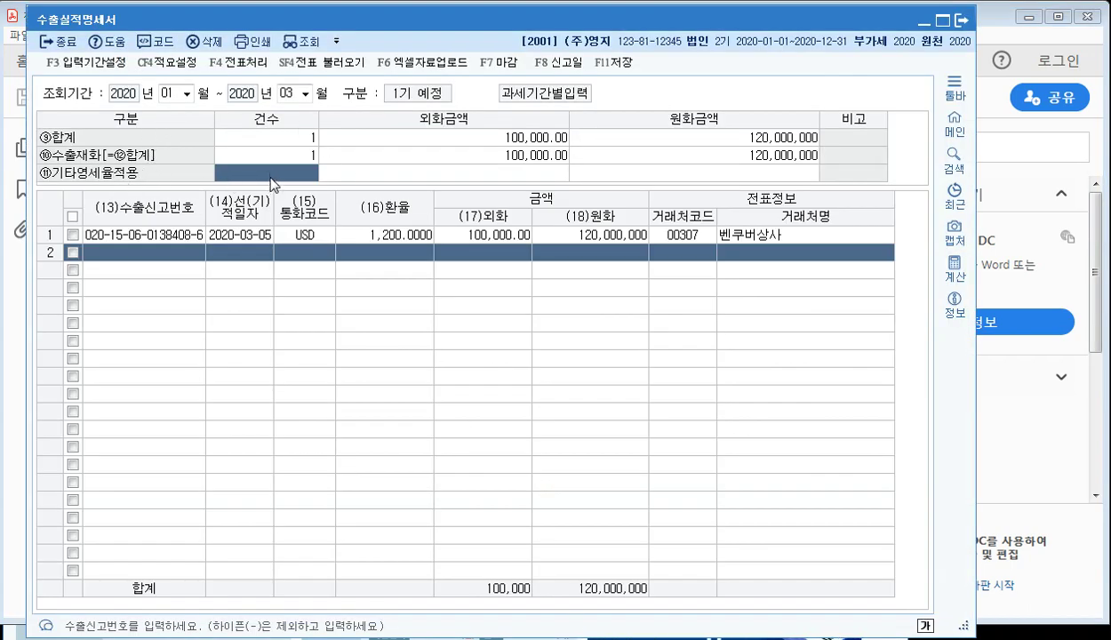
type("1")
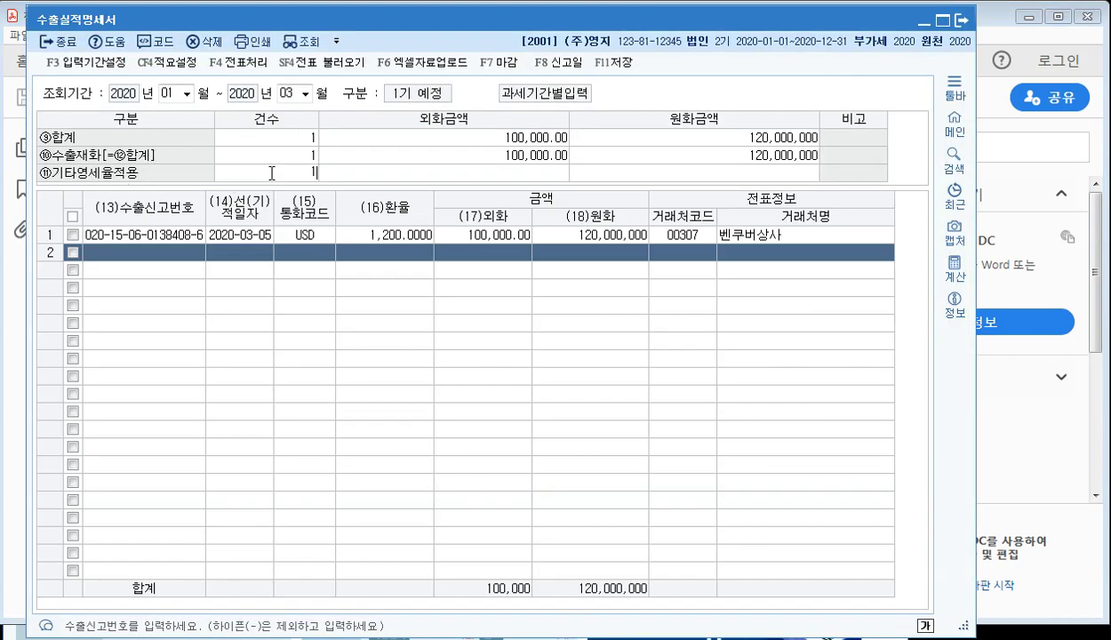
key("Return")
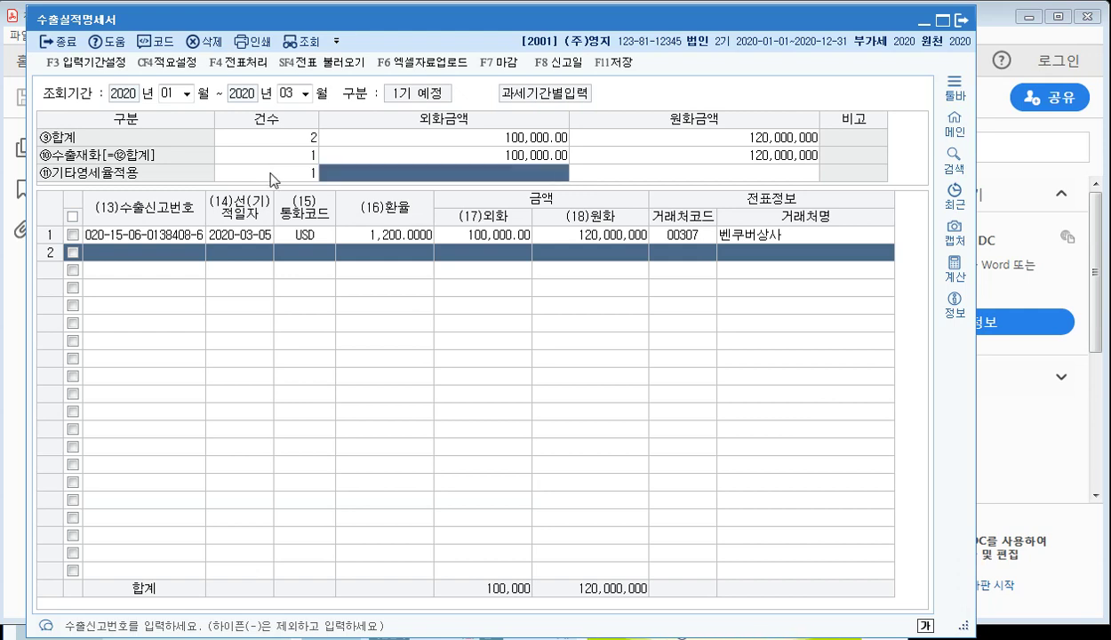
type("100000.00")
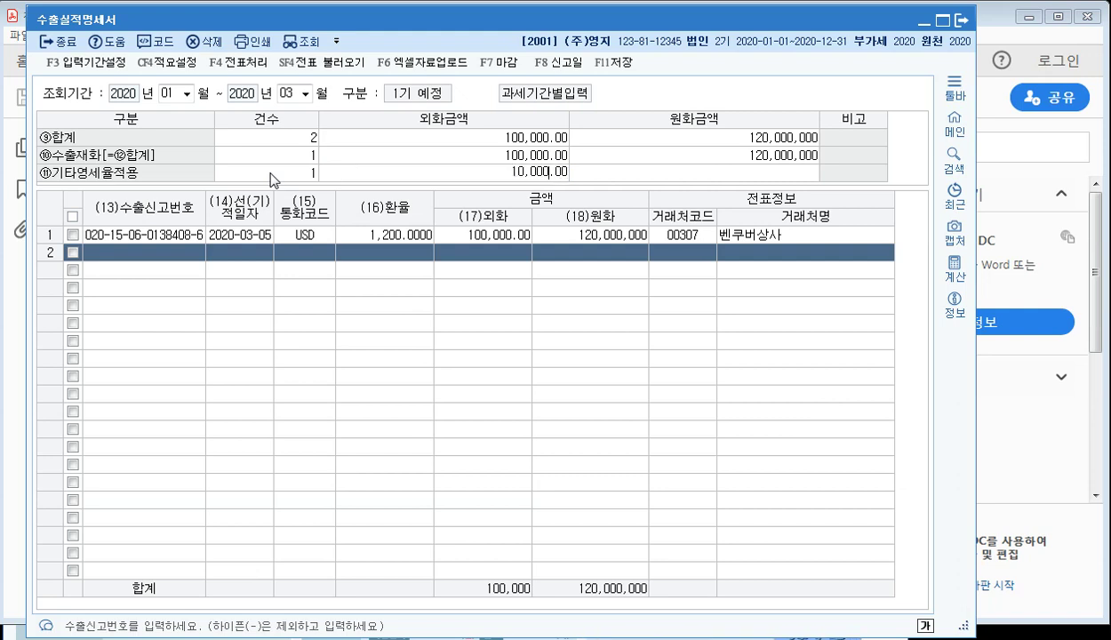
key("Return")
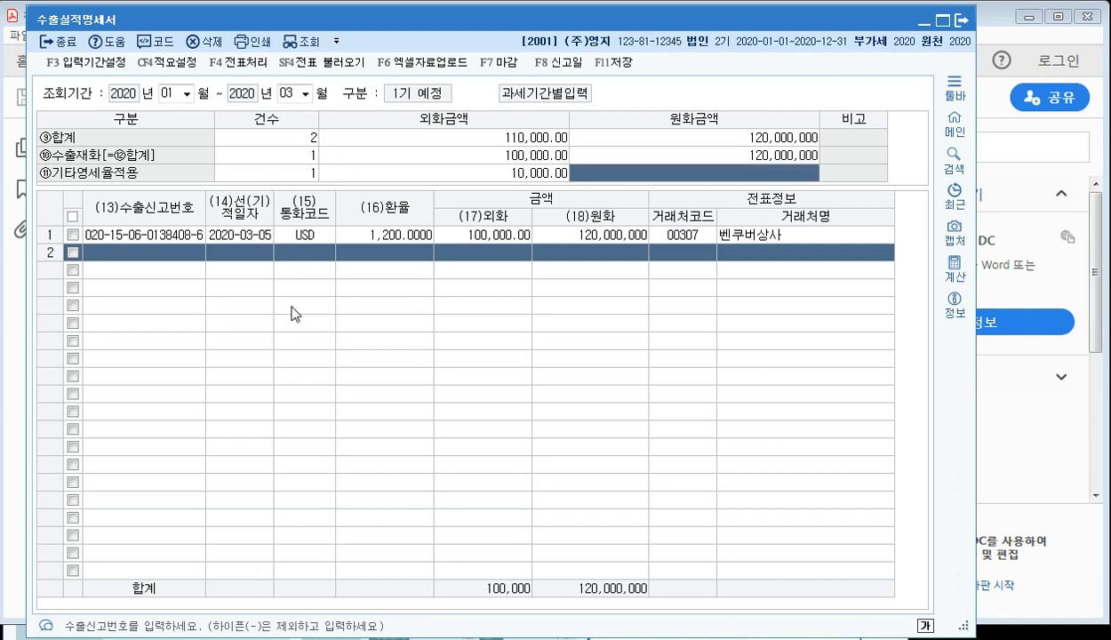
Check the second export's shipping-date rate in the textbook PDF and enter 11,500,000 as the 원화금액 of ⑪기타영세율적용
key("alt+Tab")
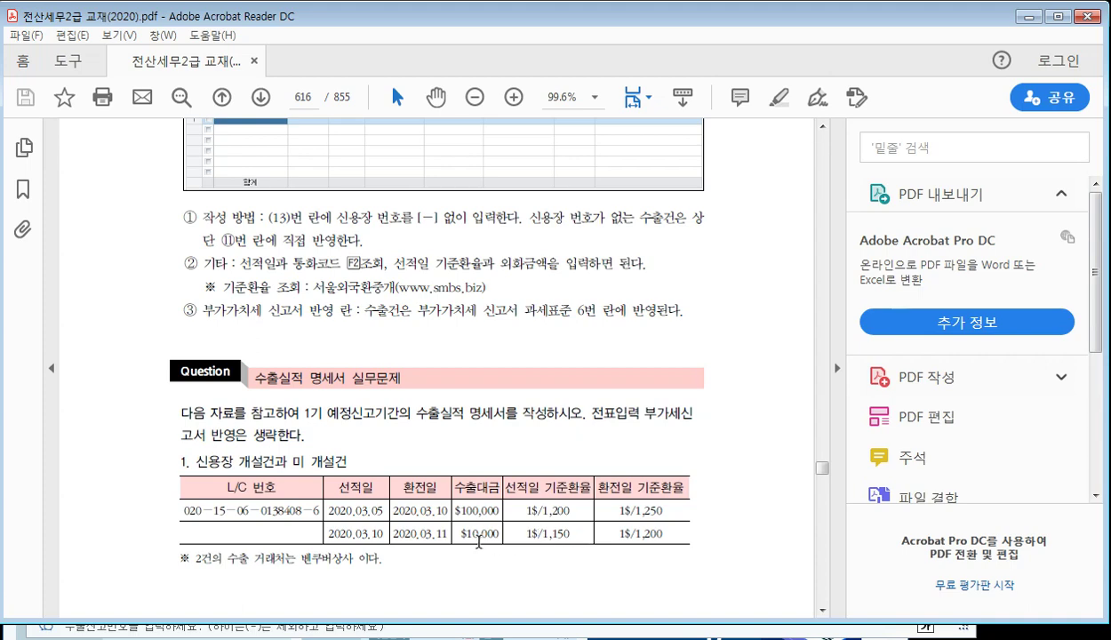
key("alt+Tab")
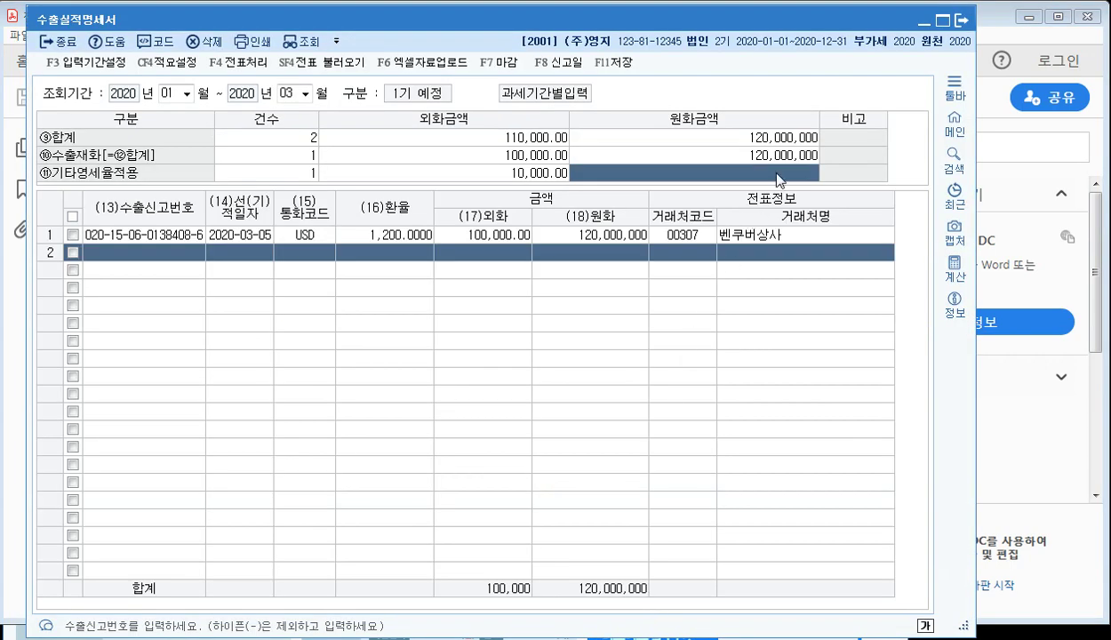
type("11500000")
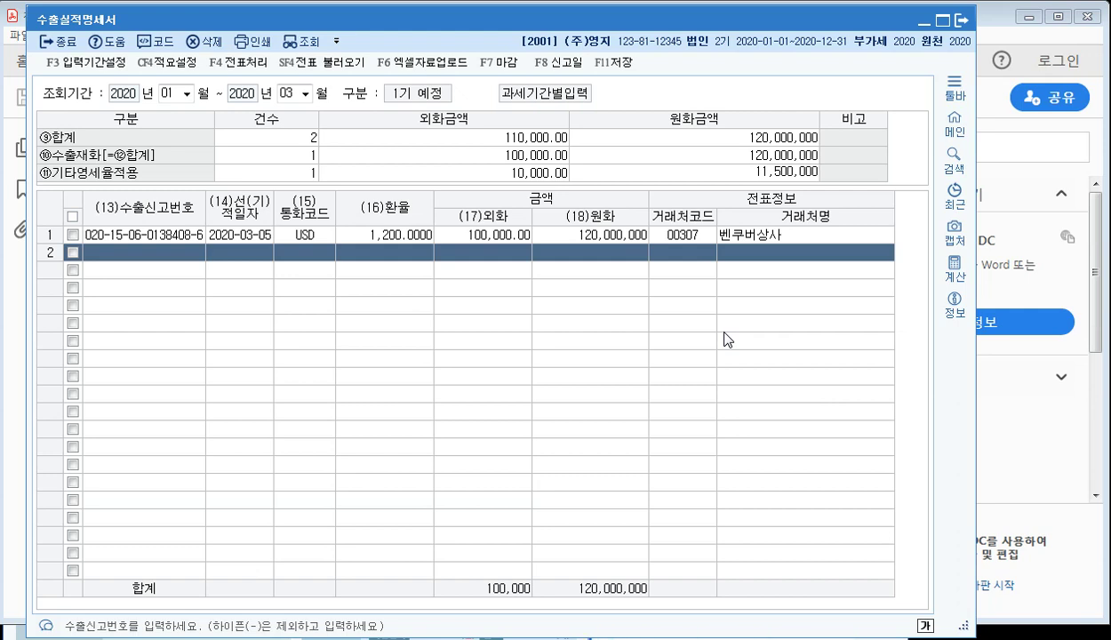
key("Return")
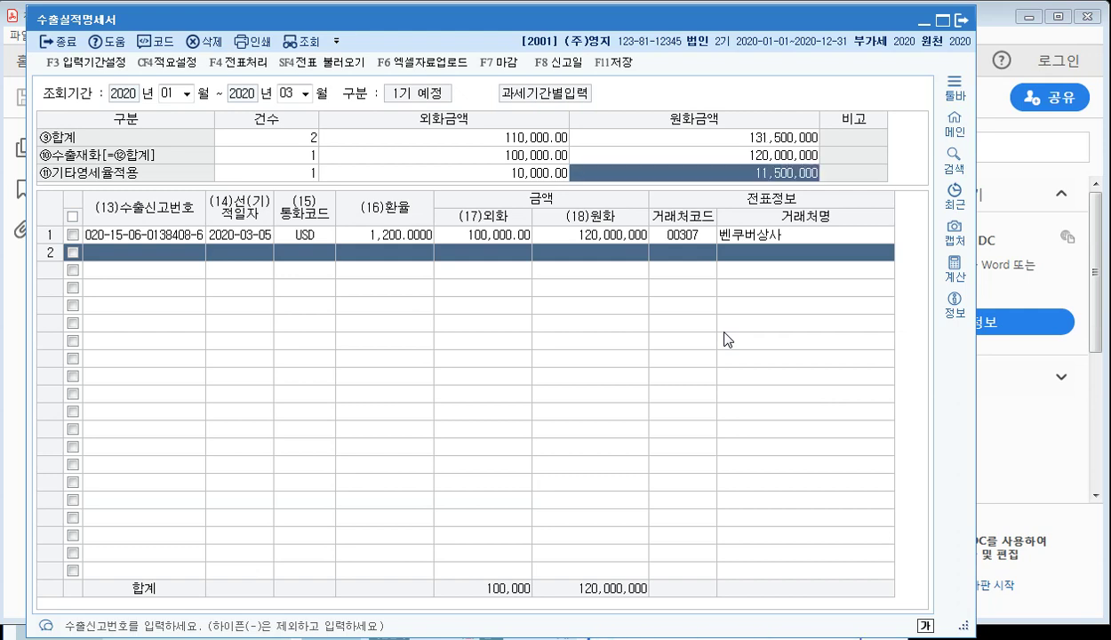
left_click(159, 291)
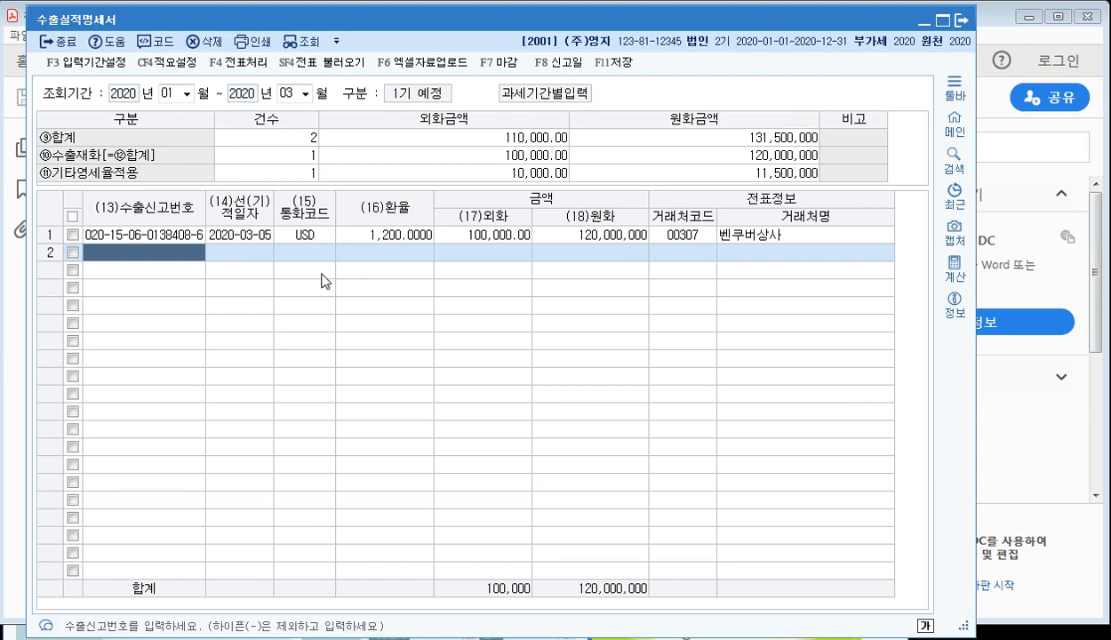
Switch to the textbook in Acrobat Reader and examine question 2's 수출신고서 for its declaration number, buyer, amount, shipping date and exchange rates
key("alt+Tab")
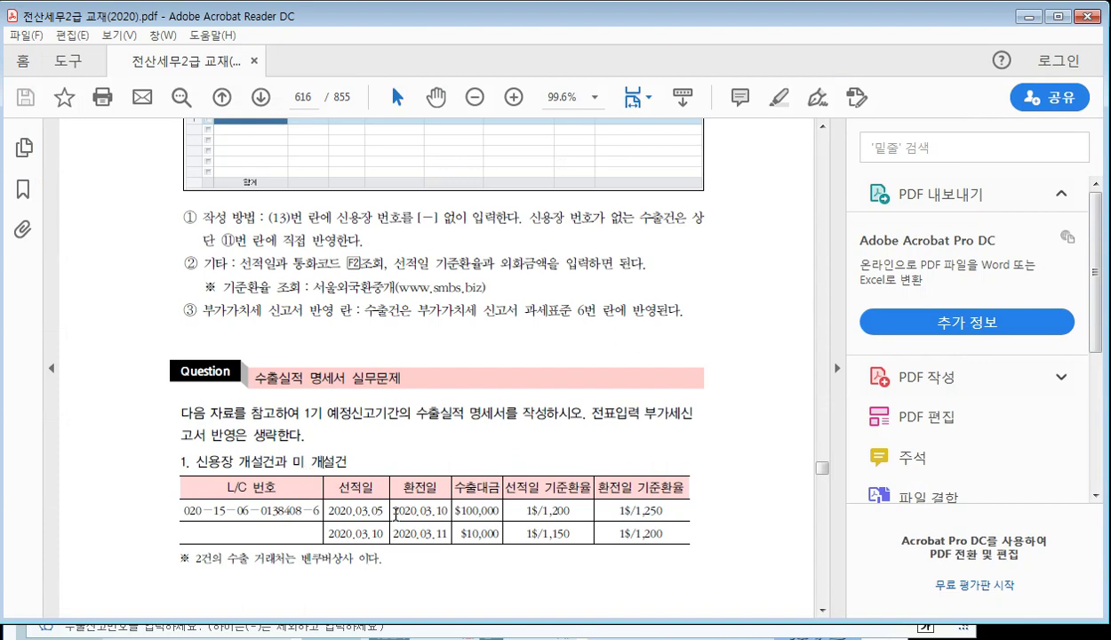
scroll(365, 462, "down", 15)
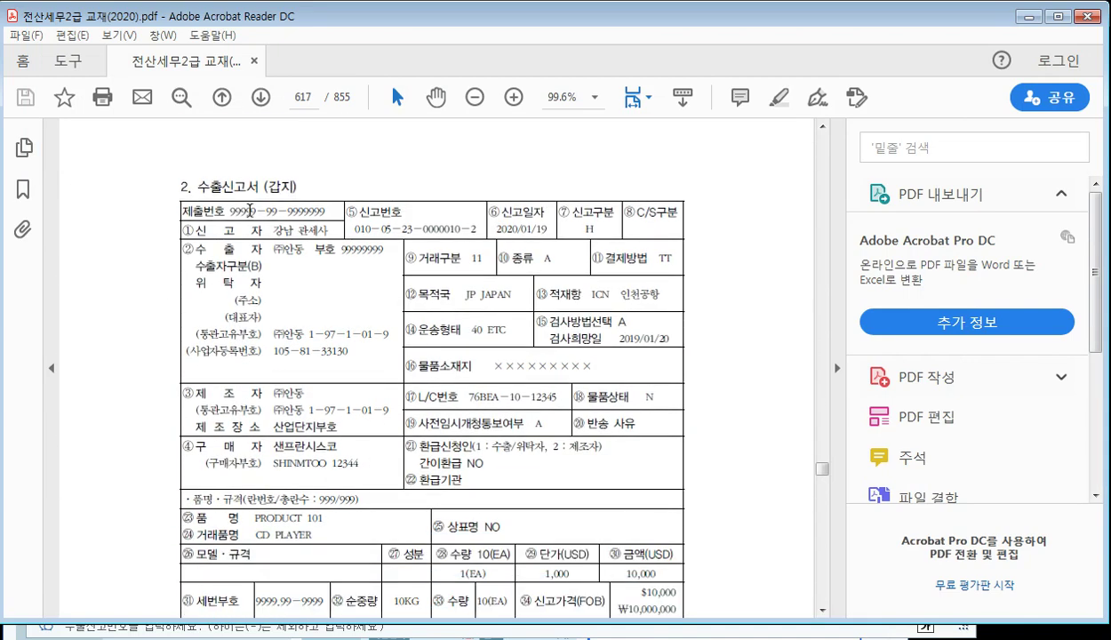
scroll(273, 359, "up", 8)
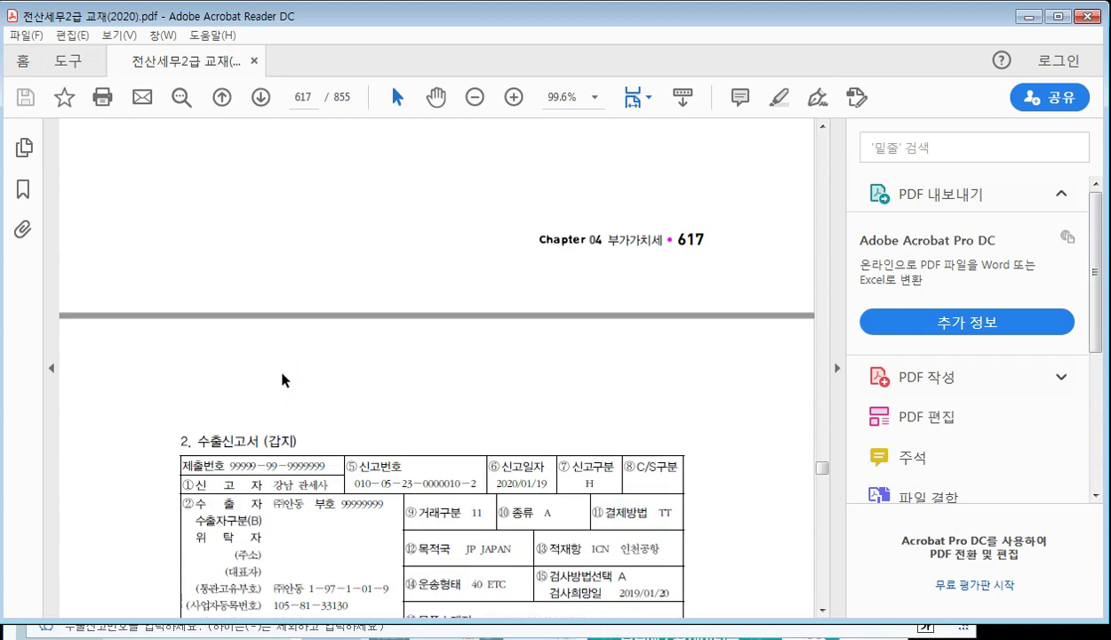
scroll(424, 311, "down", 8)
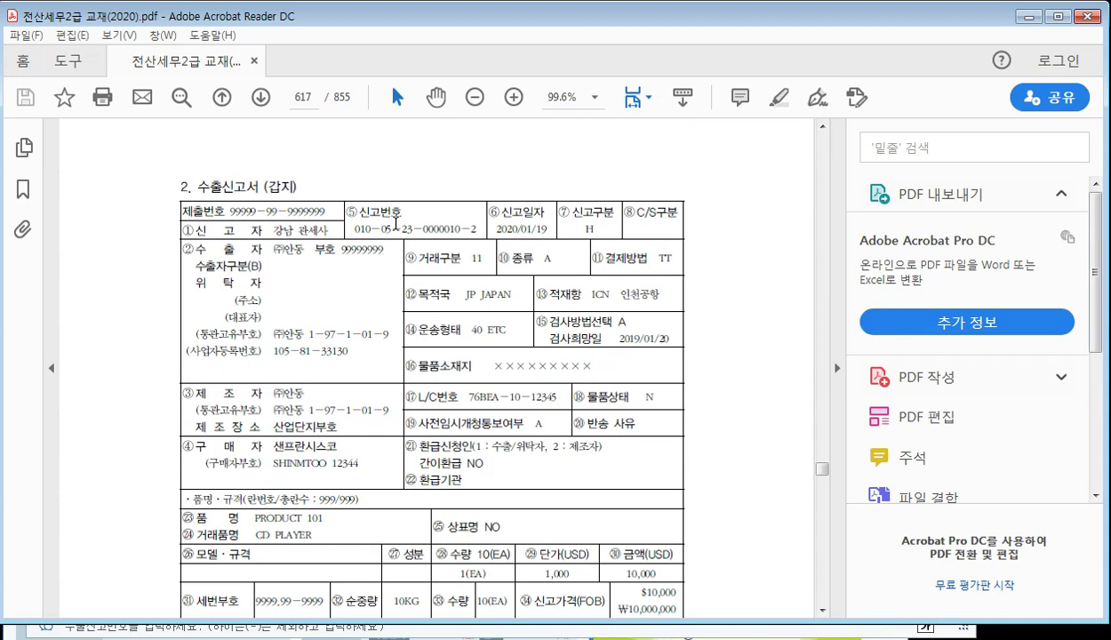
scroll(405, 228, "down", 1)
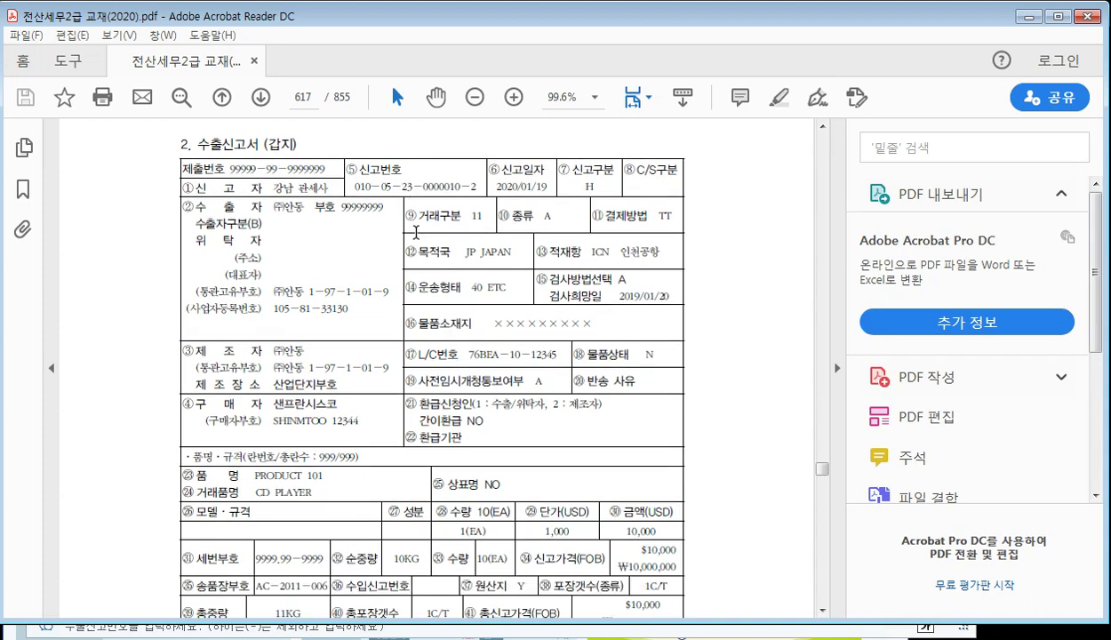
scroll(409, 187, "down", 1)
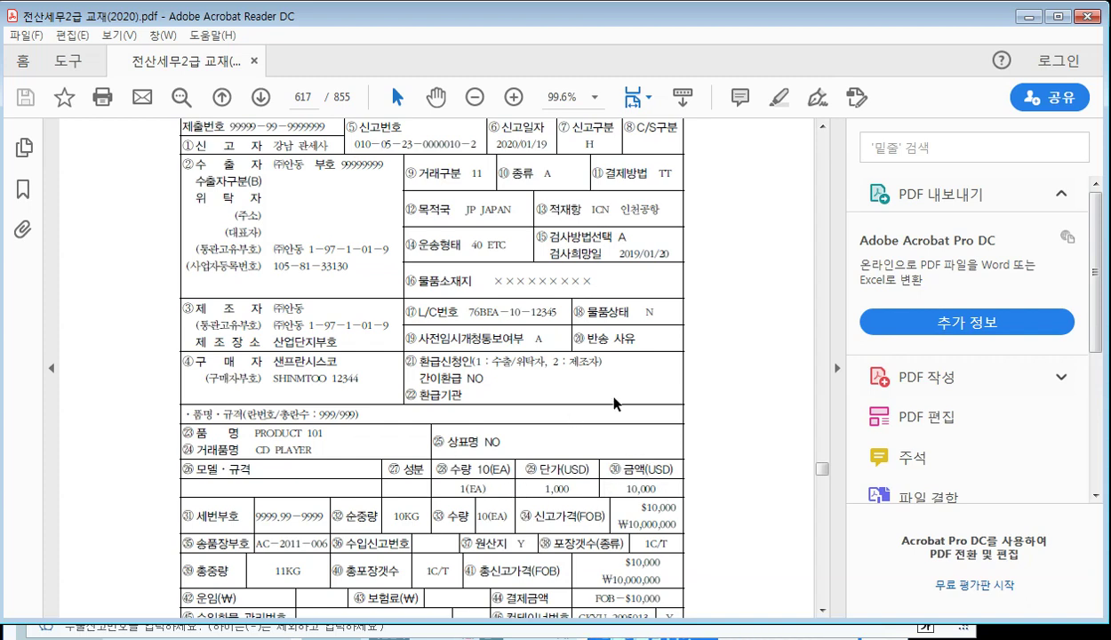
scroll(655, 505, "down", 1)
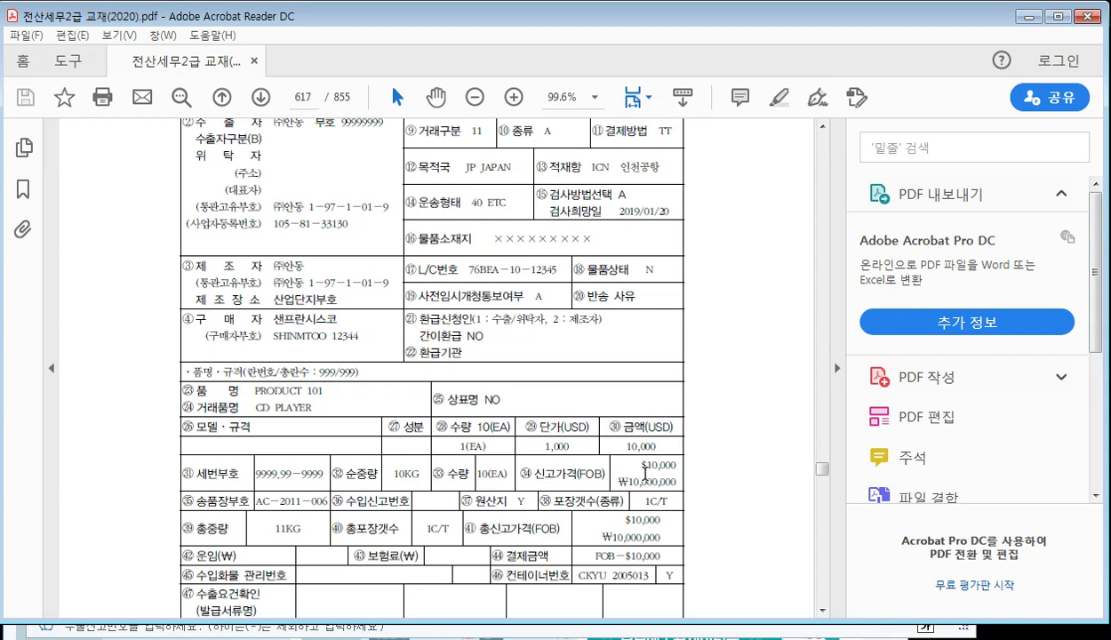
scroll(516, 417, "down", 2)
scroll(582, 359, "down", 3)
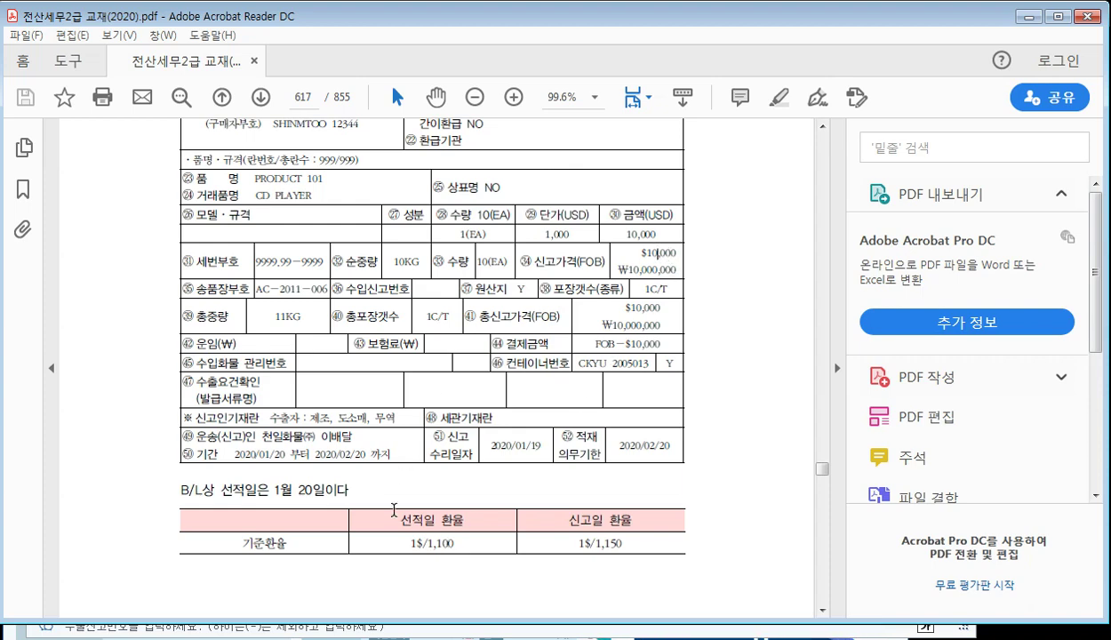
scroll(394, 510, "up", 3)
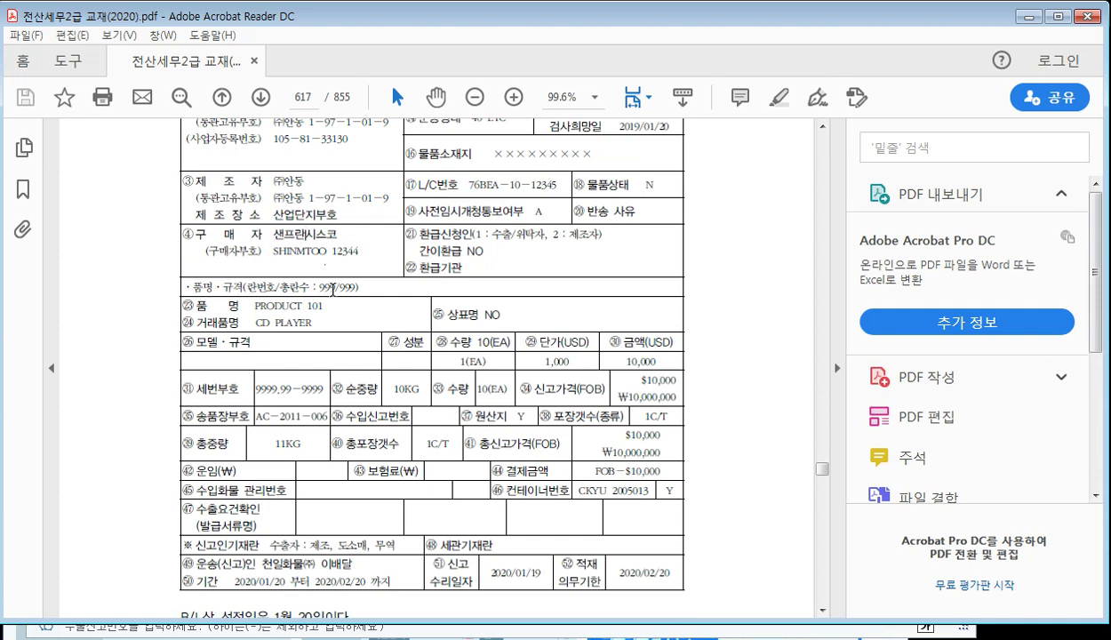
Review question 2's 수출신고서 from 신고번호, L/C번호 and 구매자 down to 결제금액, the B/L shipping date and the 기준환율 table
scroll(333, 289, "up", 2)
scroll(334, 289, "up", 2)
scroll(324, 282, "down", 1)
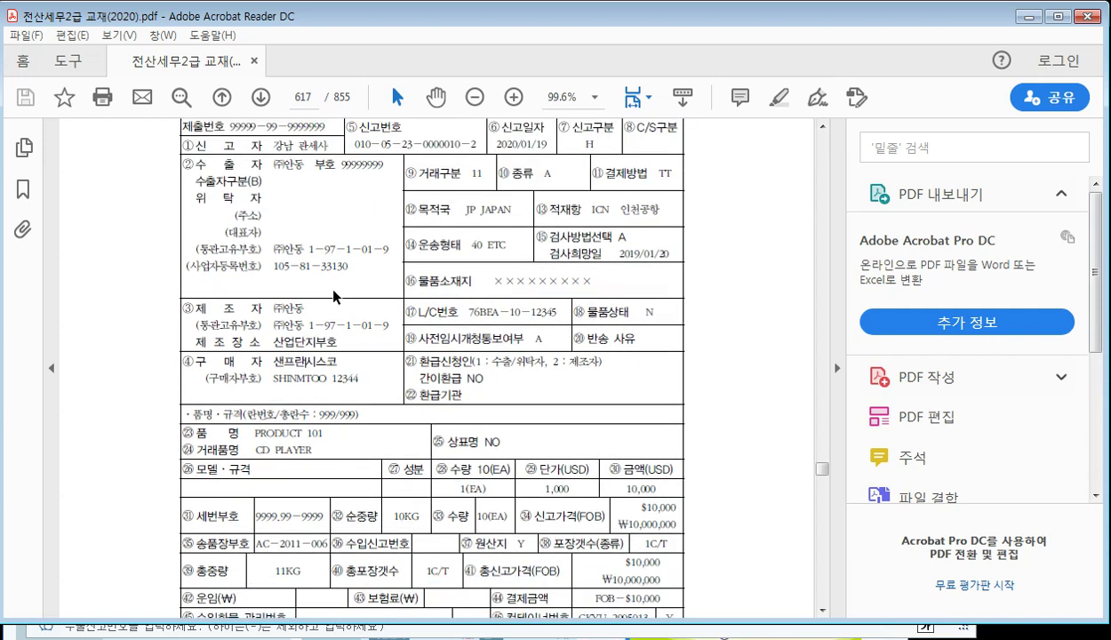
scroll(438, 274, "up", 2)
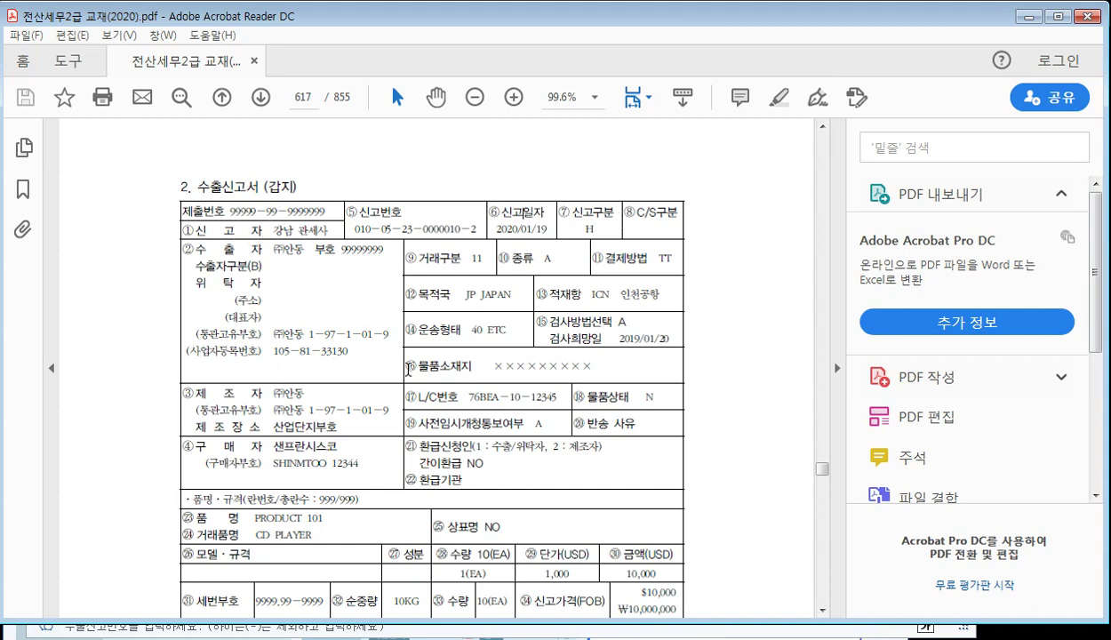
scroll(399, 363, "down", 3)
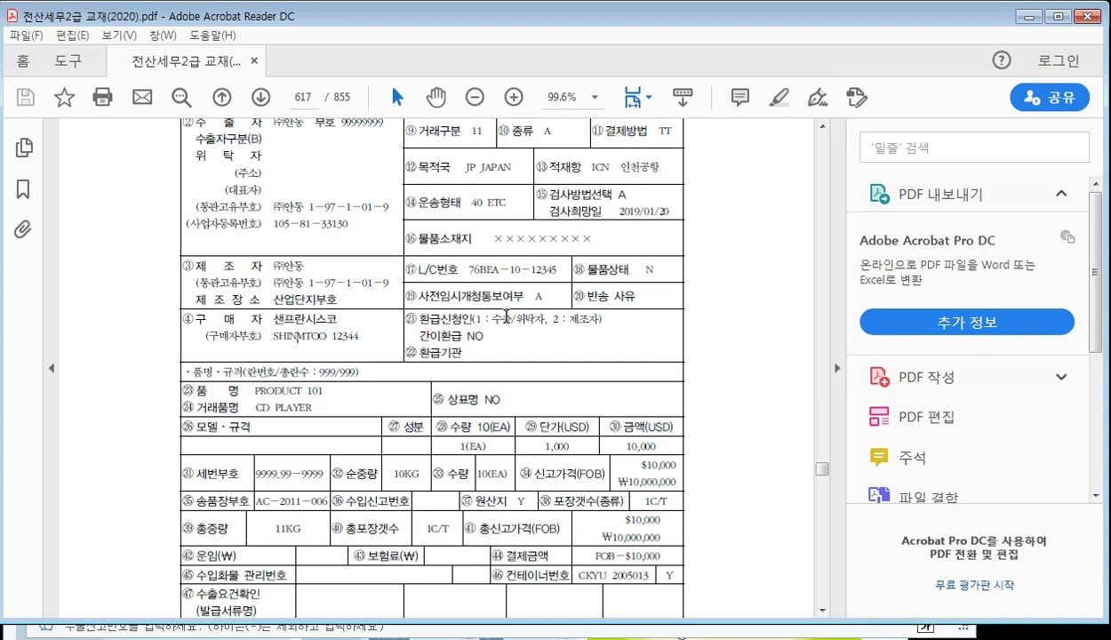
scroll(505, 316, "up", 3)
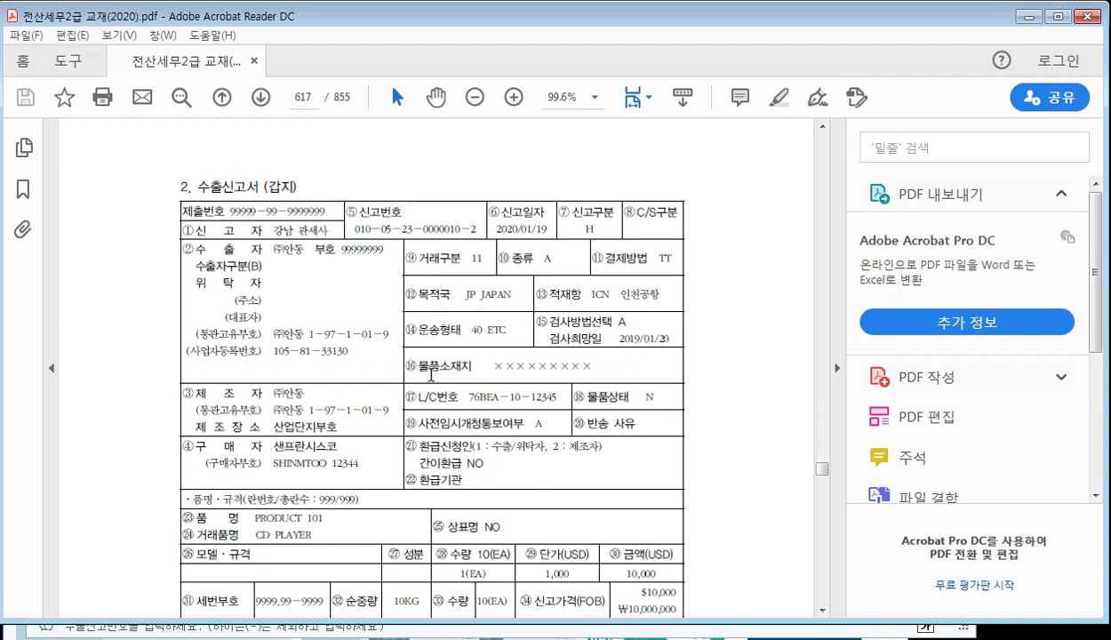
scroll(501, 375, "down", 3)
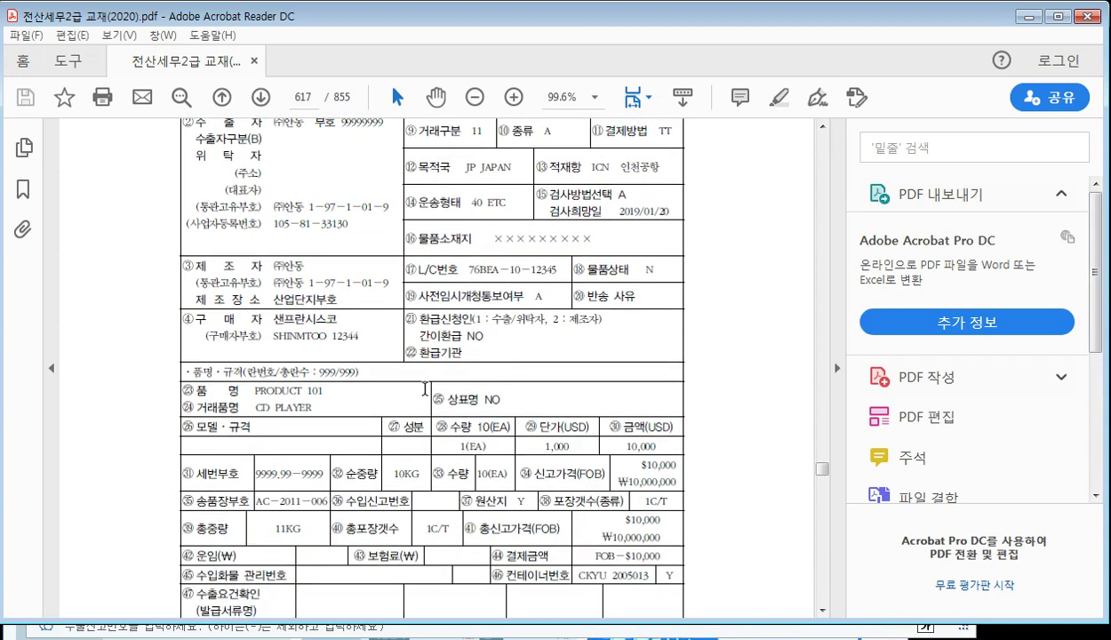
scroll(433, 384, "down", 8)
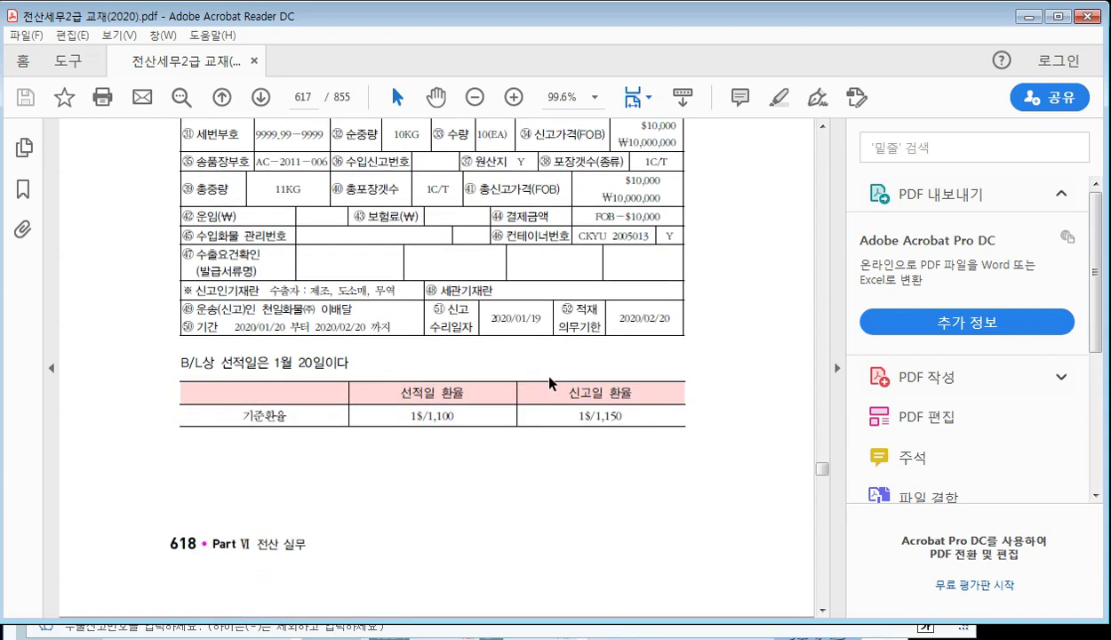
scroll(549, 382, "up", 4)
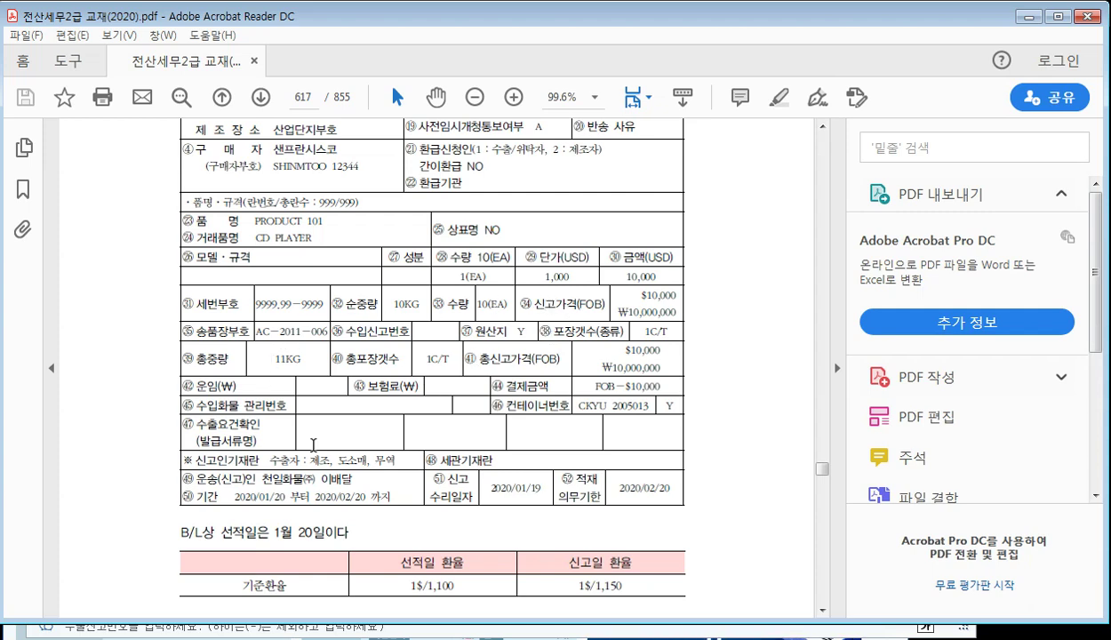
scroll(313, 444, "down", 3)
scroll(313, 445, "up", 3)
mouse_move(720, 633)
left_click(720, 608)
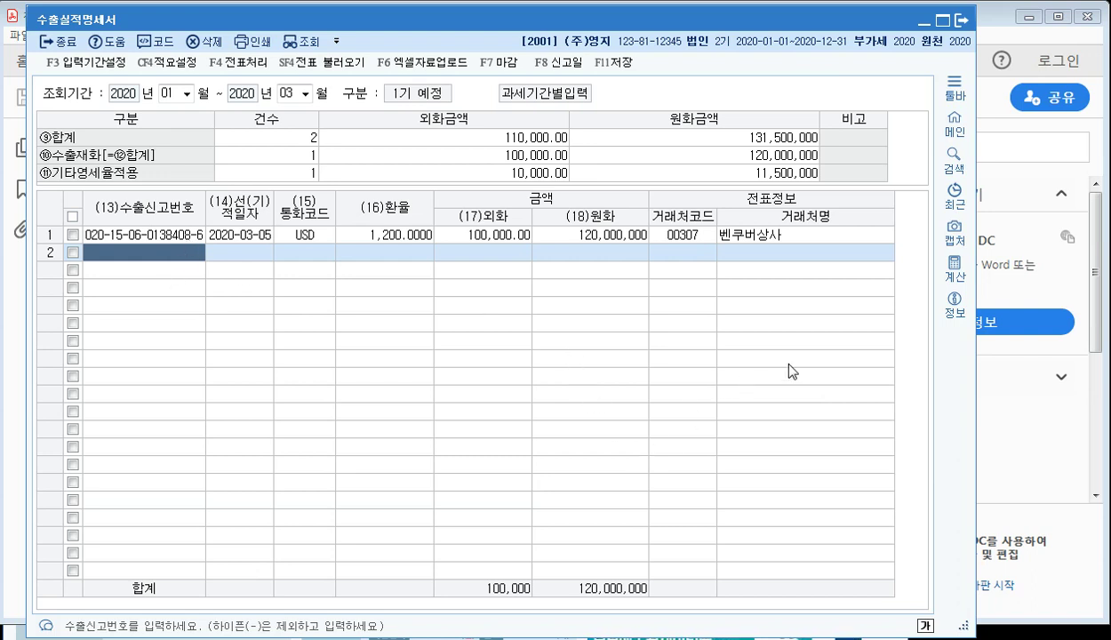
type("010")
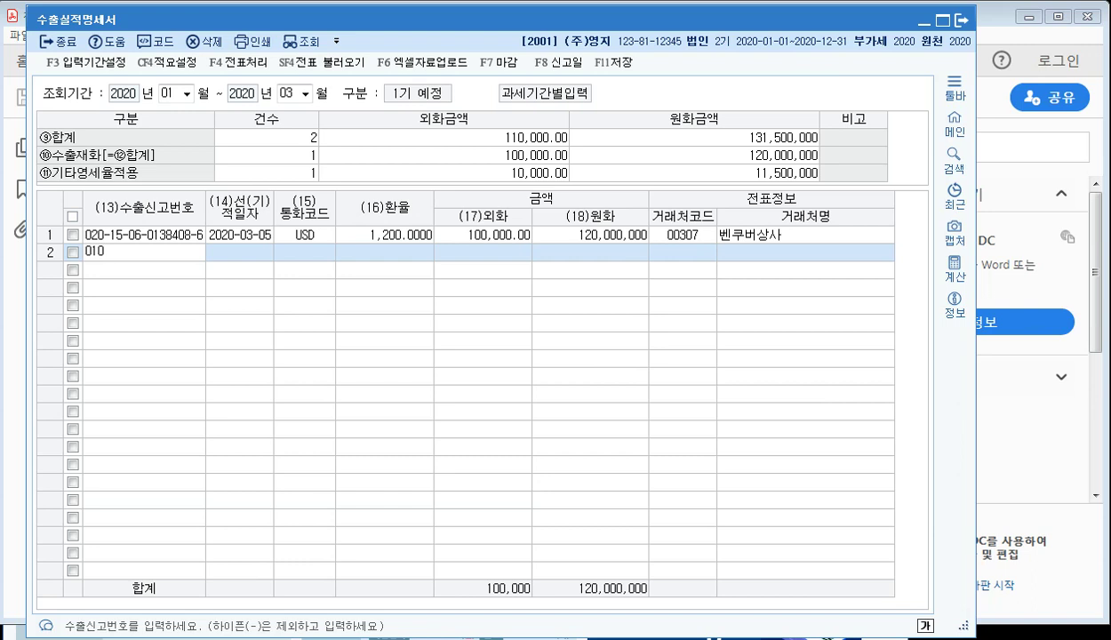
type("052300000102")
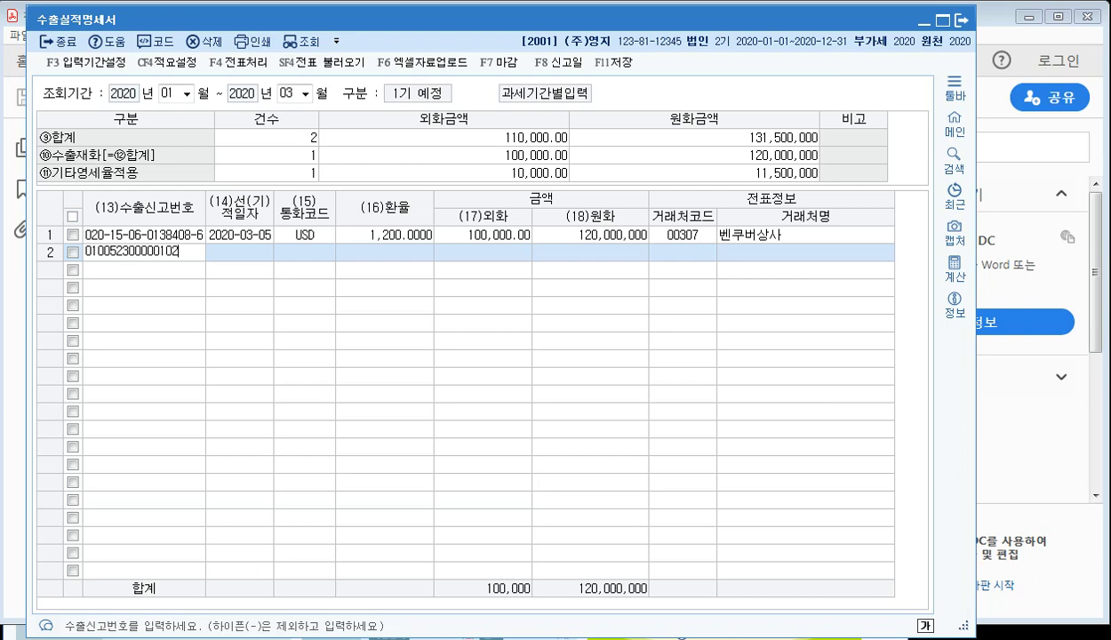
key("Return")
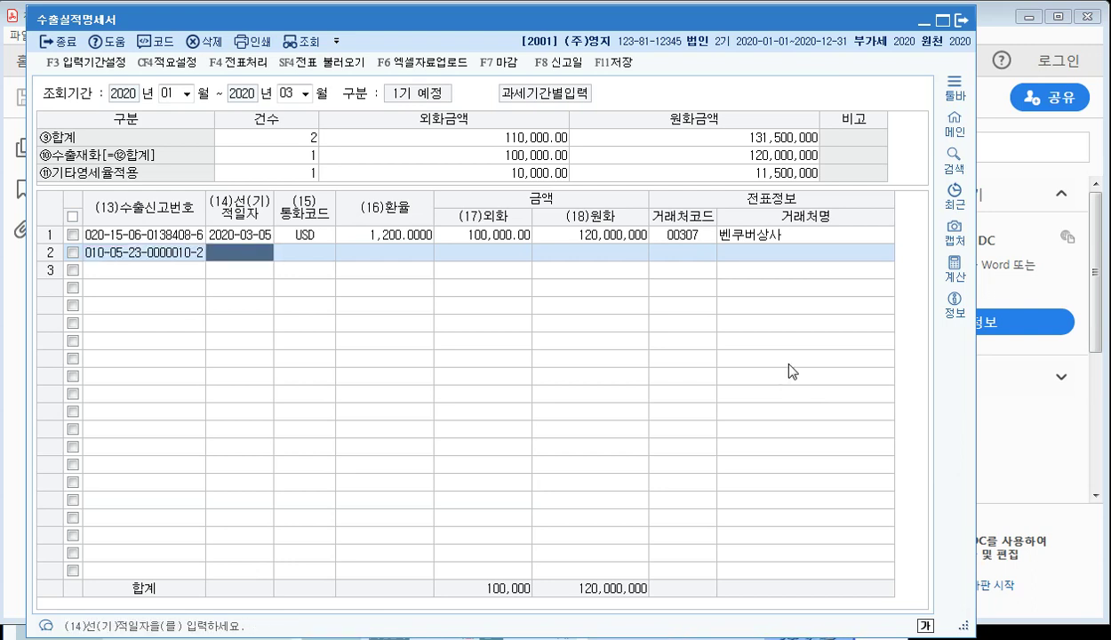
type("2020-")
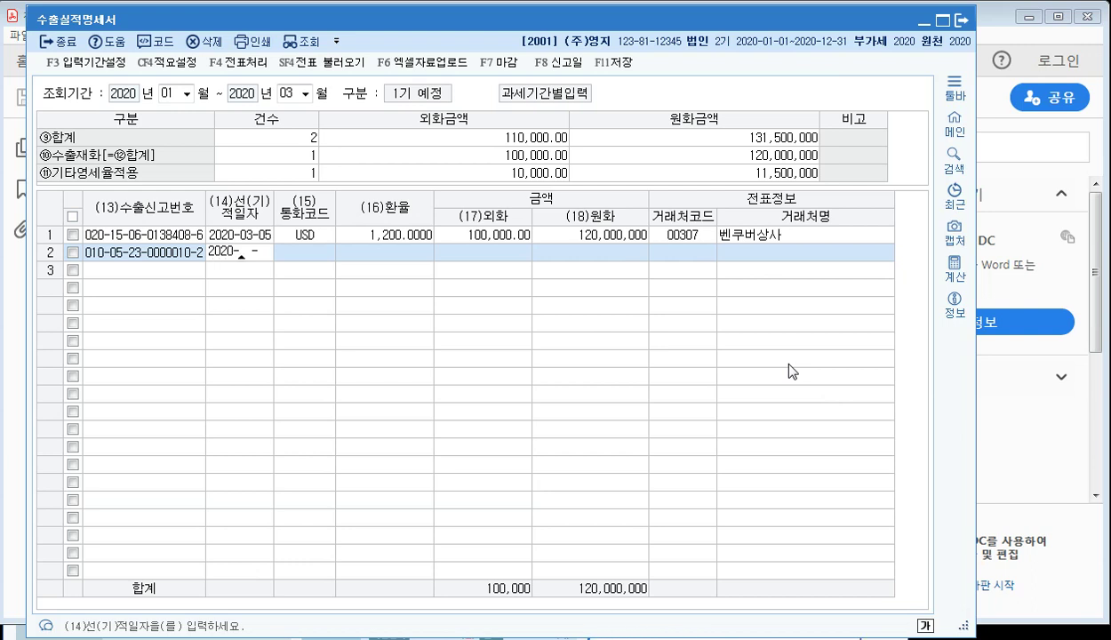
type("01-20")
key("Return")
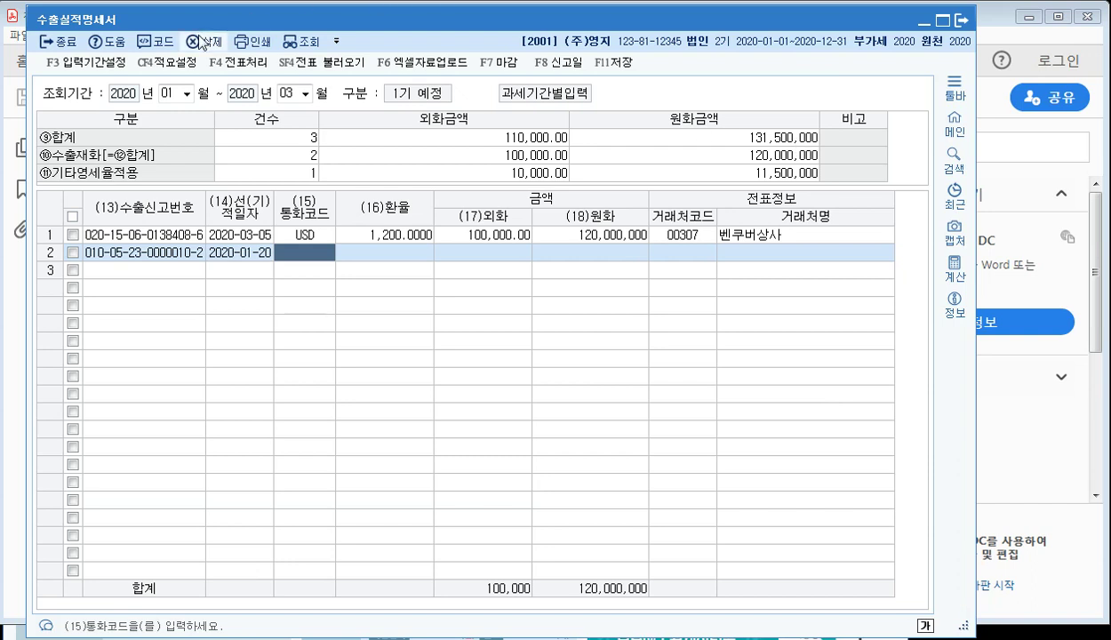
Set line 2's 통화코드 to USD by looking up 미국, with 환율 1,100 and 외화 10,000
left_click(157, 40)
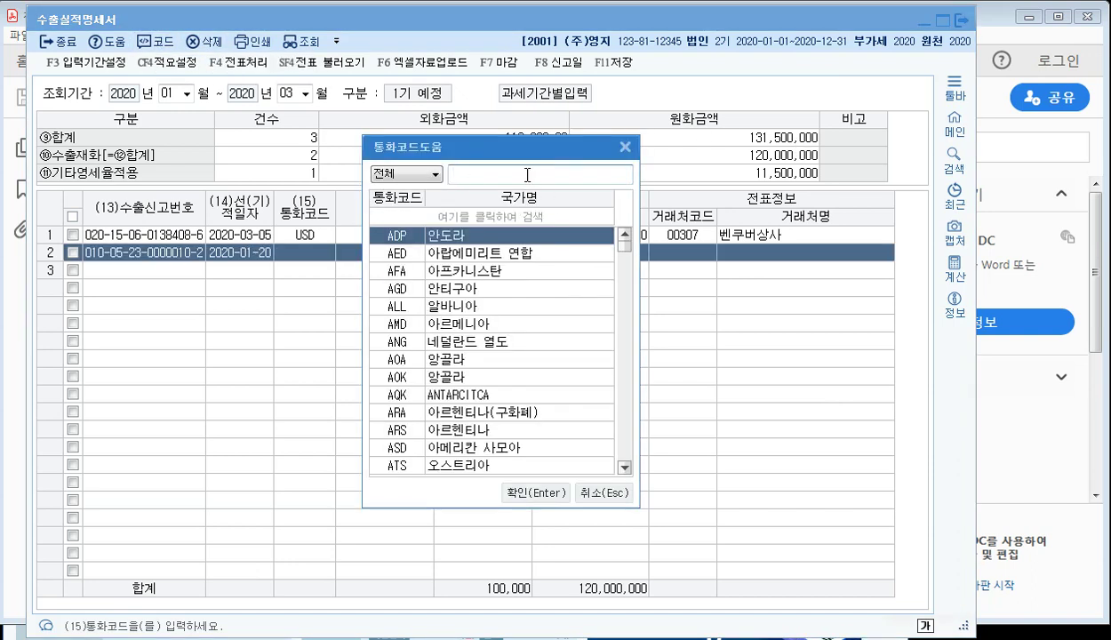
type("미국")
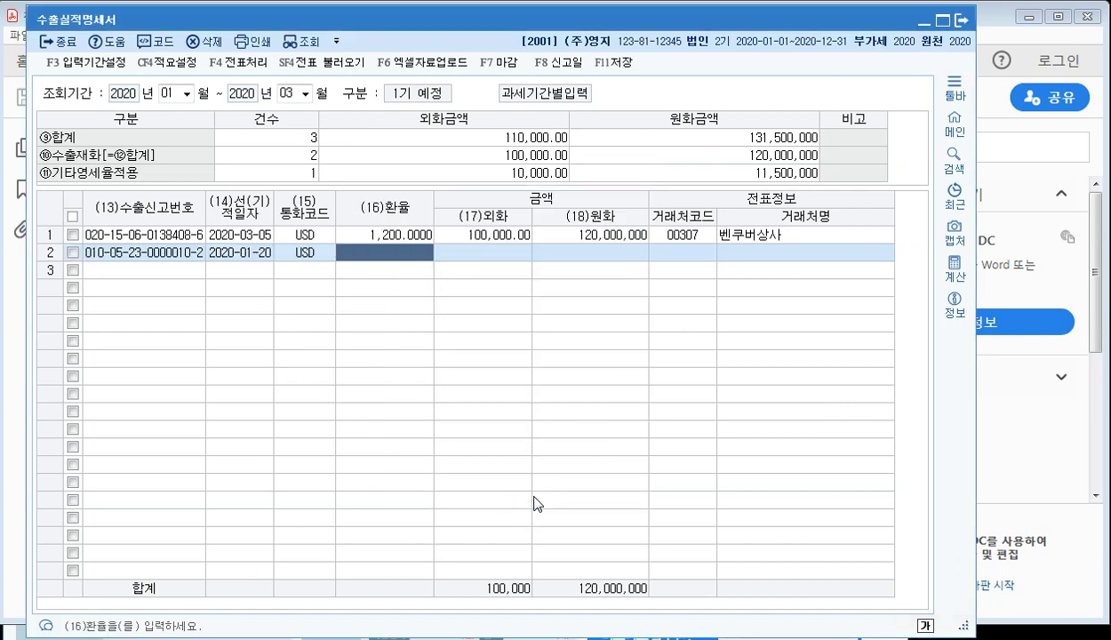
left_click(534, 493)
type("1100")
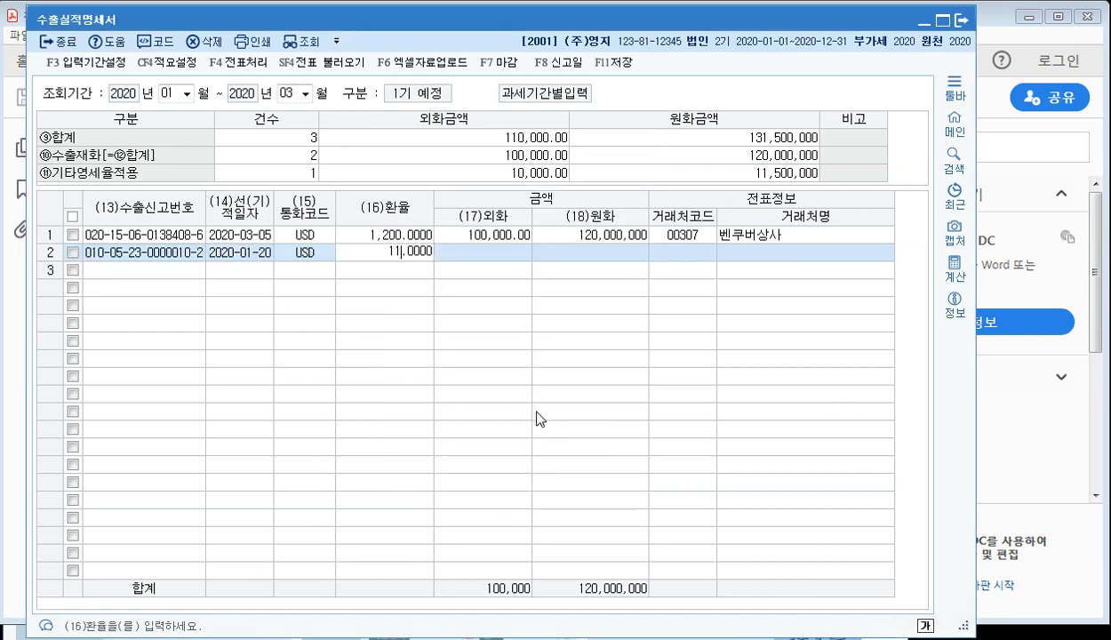
key("Return")
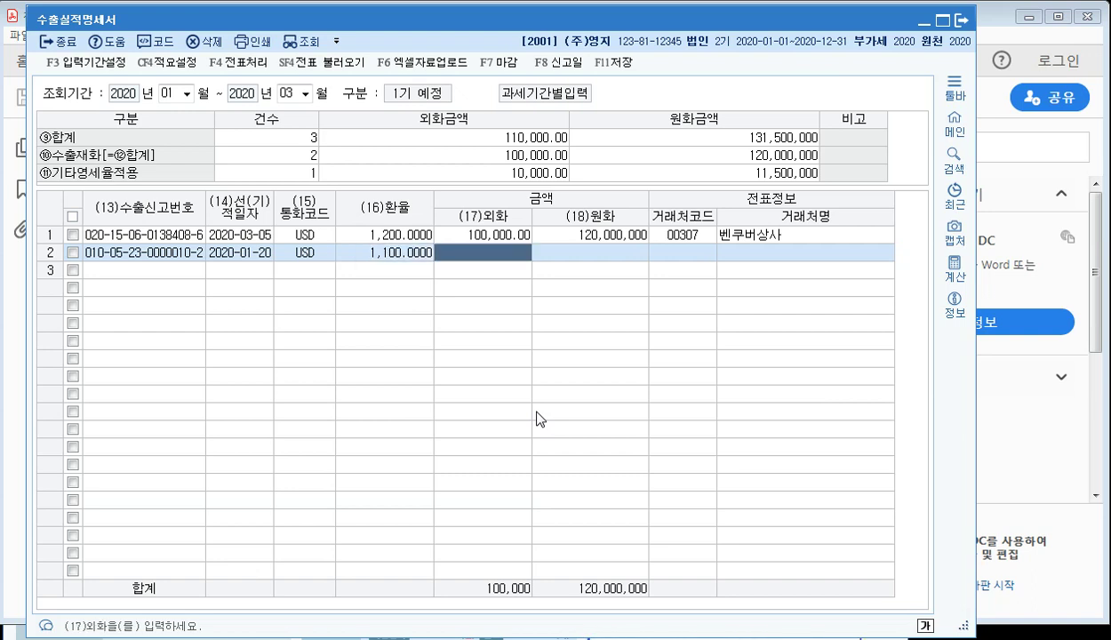
type("100000.00")
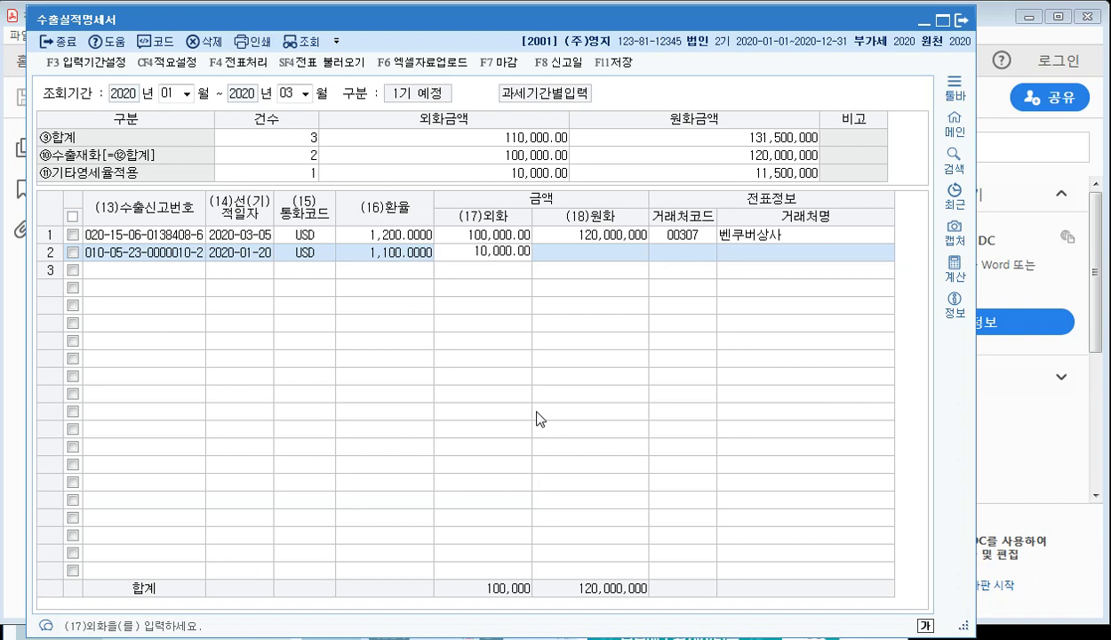
key("Return")
key("Return")
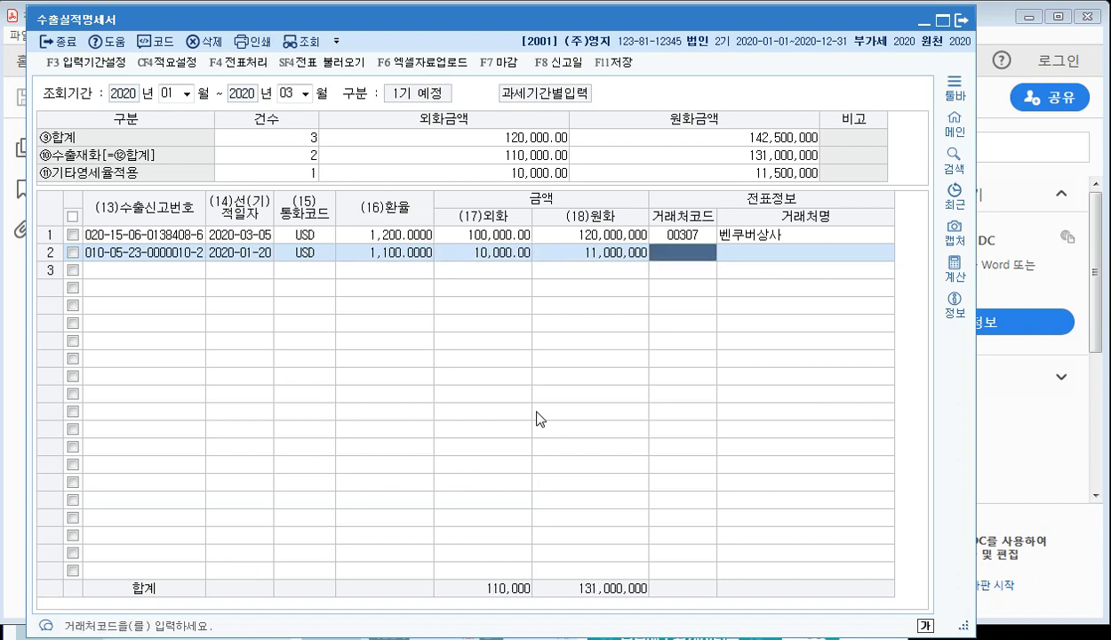
Assign 거래처 00308 샌프란시스코 to line 2 from the 거래처 code help and complete the line
left_click(153, 40)
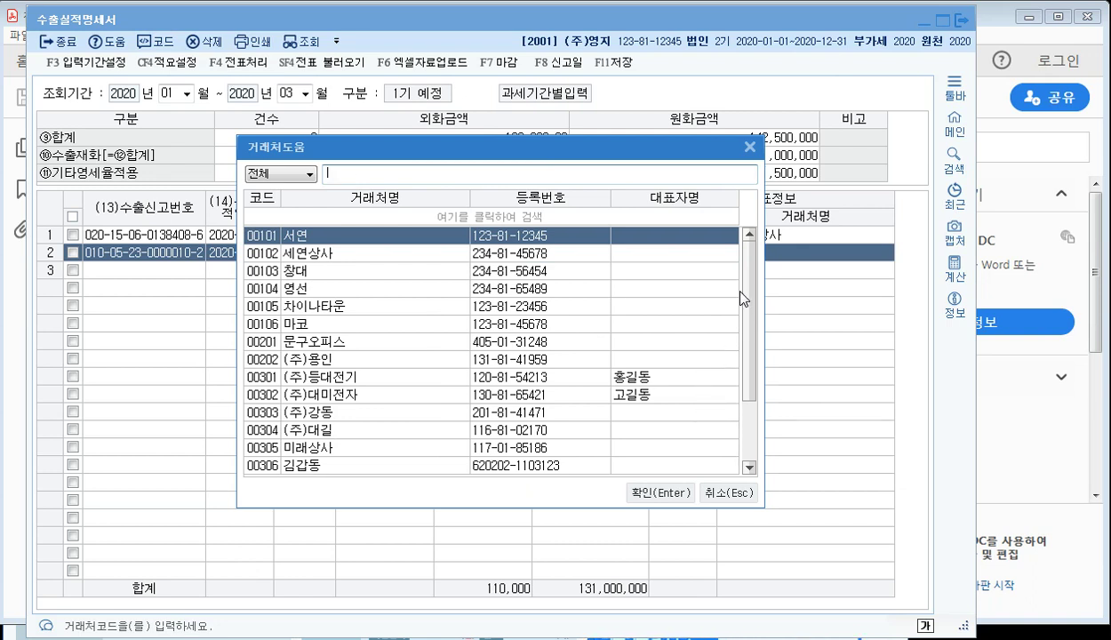
scroll(727, 287, "down", 3)
left_click(322, 410)
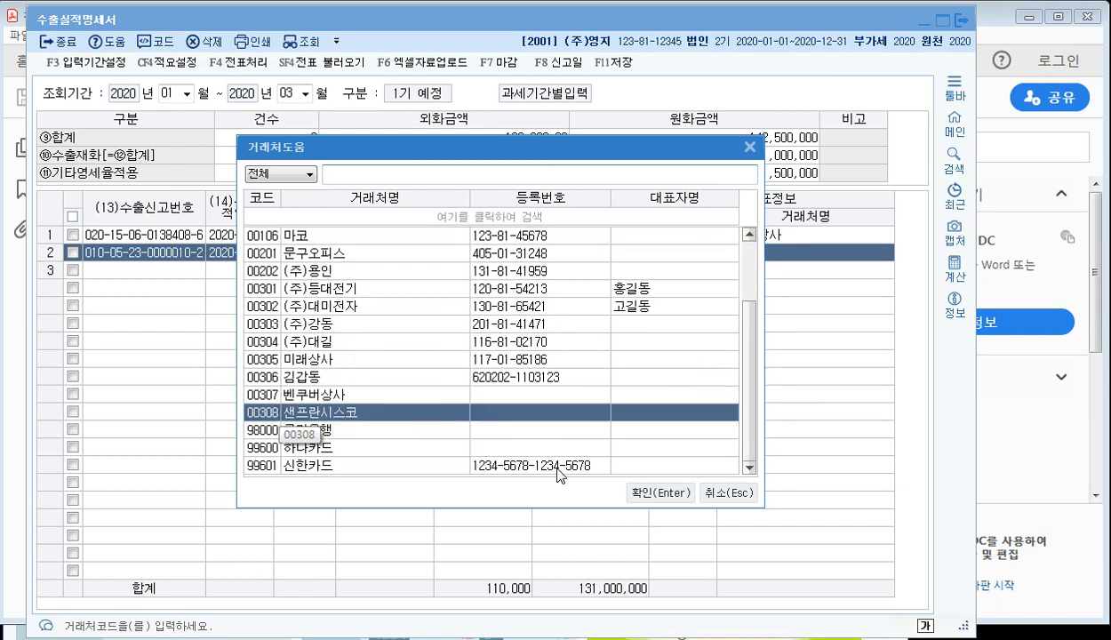
left_click(622, 492)
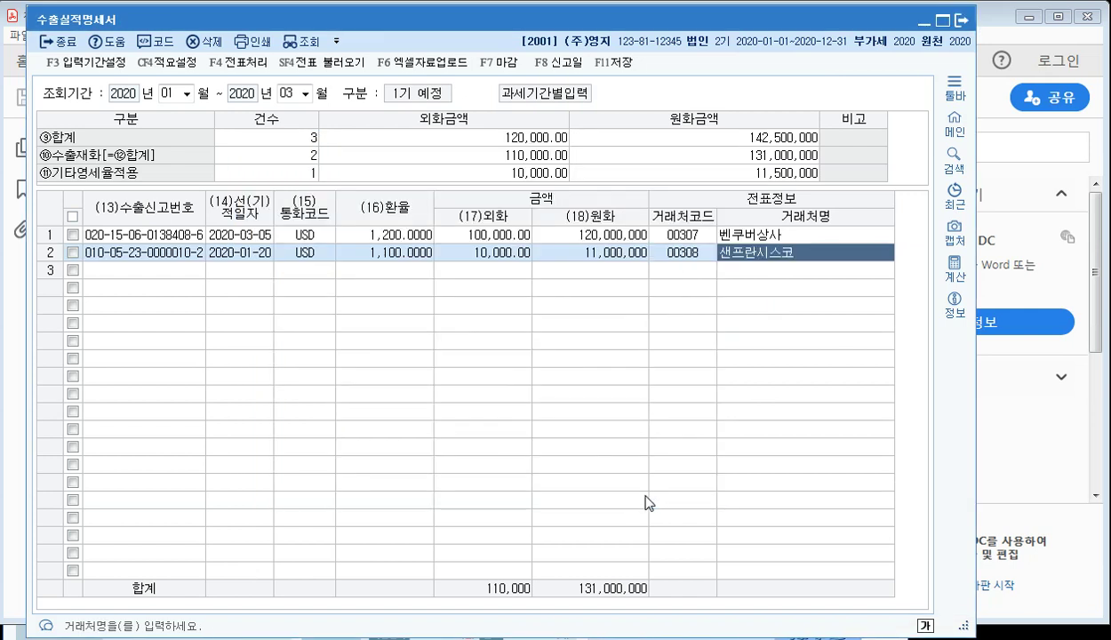
key("Return")
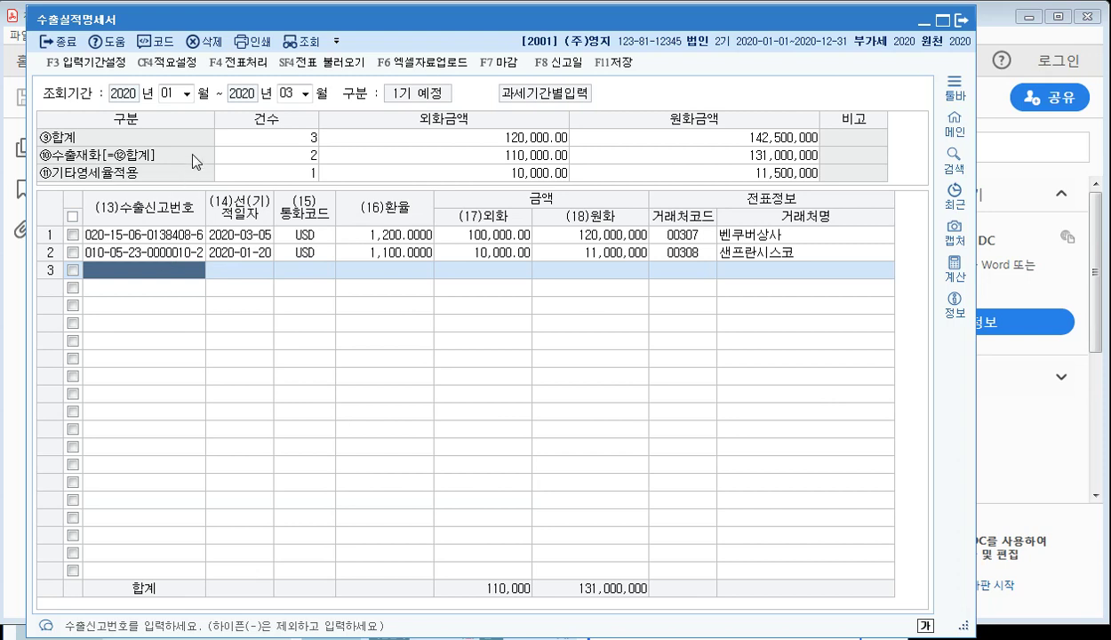
Check the ⑩수출재화 and ⑪기타영세율적용 rows against the entered lines, and close the 수출실적명세서 with its changes saved
left_click(258, 157)
left_click(191, 236)
left_click(190, 254)
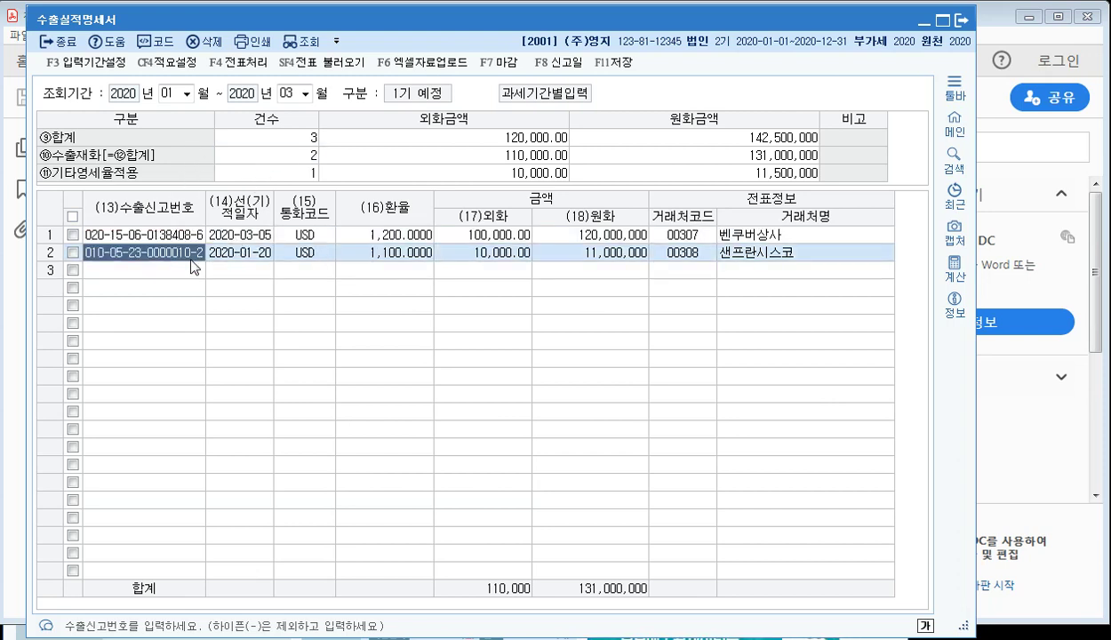
left_click(191, 236)
left_click(192, 255)
left_click(346, 176)
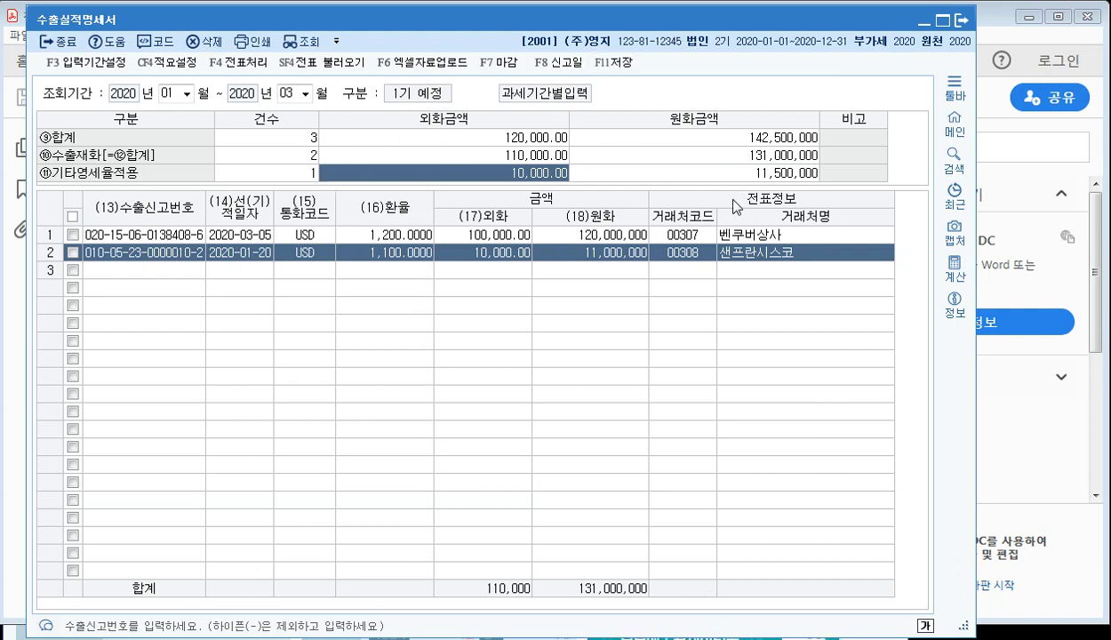
left_click(960, 27)
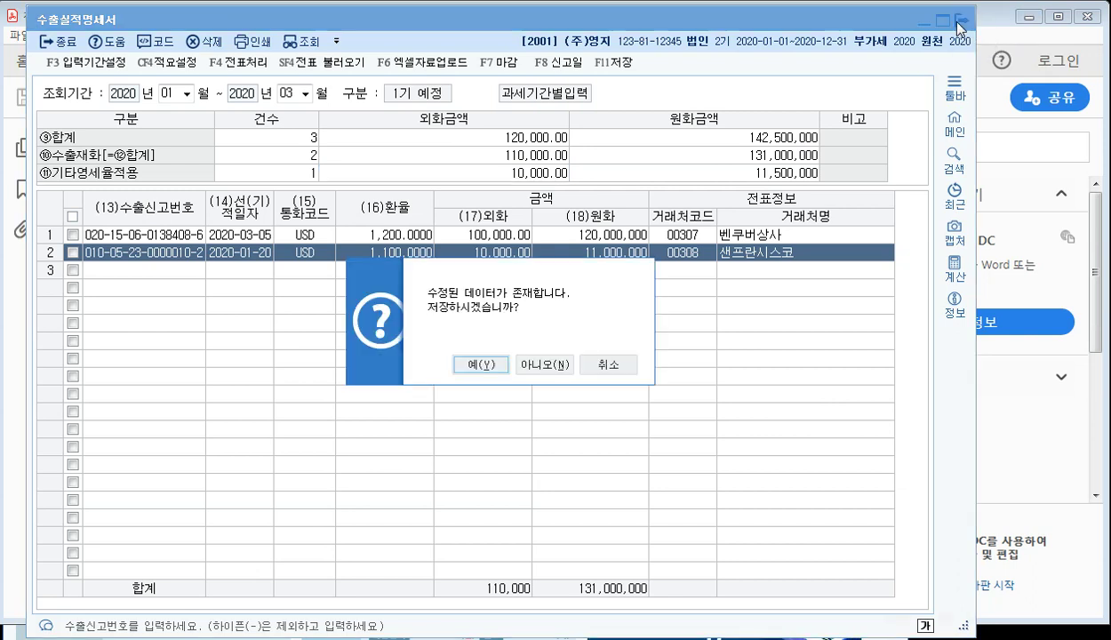
left_click(481, 367)
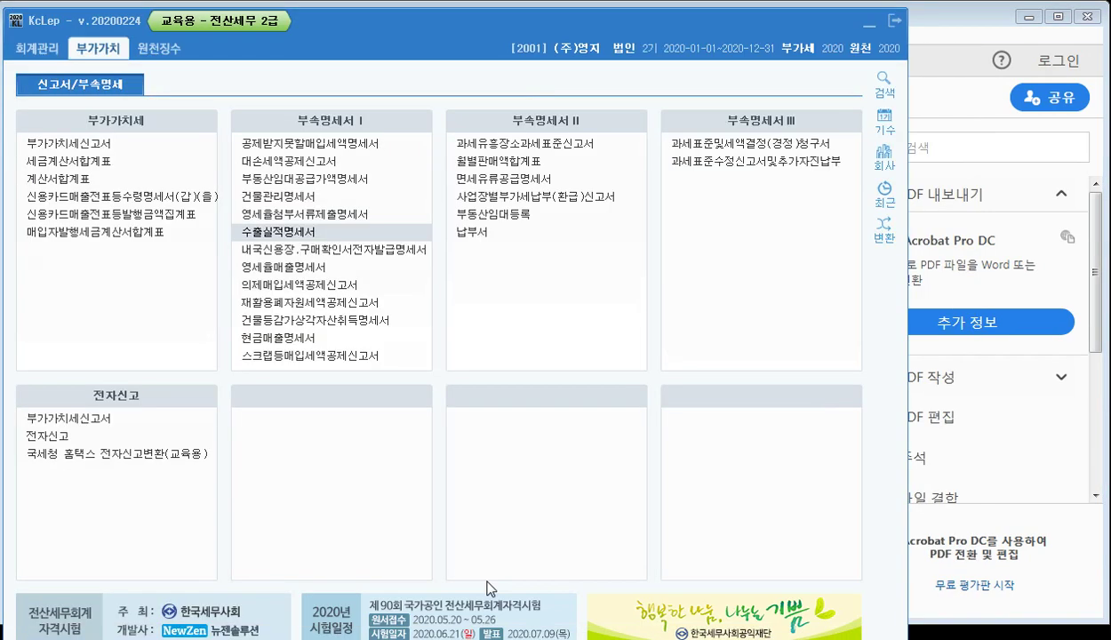
Open the 부가가치세신고서 for 2020-01-01 to 2020-03-31 as 정기신고, without loading the previously saved data
left_click(64, 148)
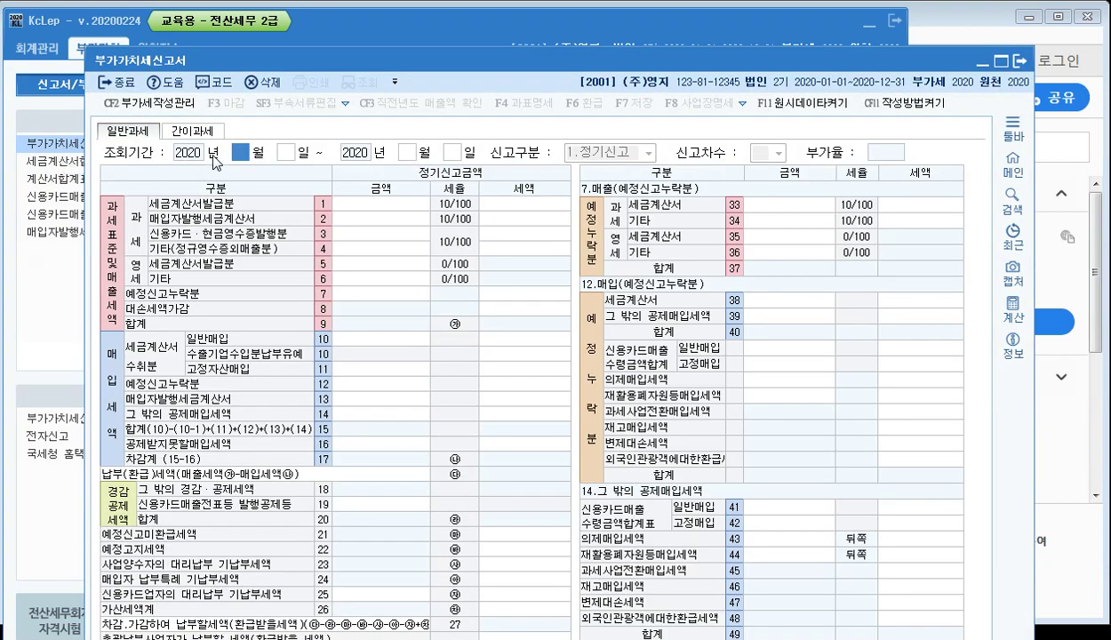
type("1")
key("Return")
key("Return")
key("Return")
key("Return")
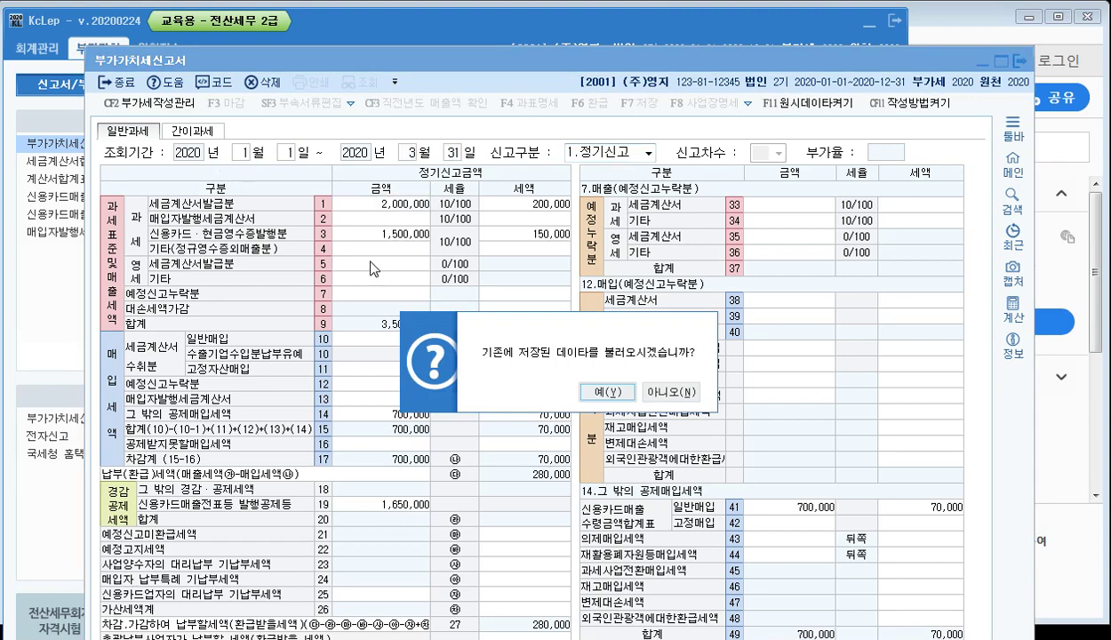
left_click(671, 392)
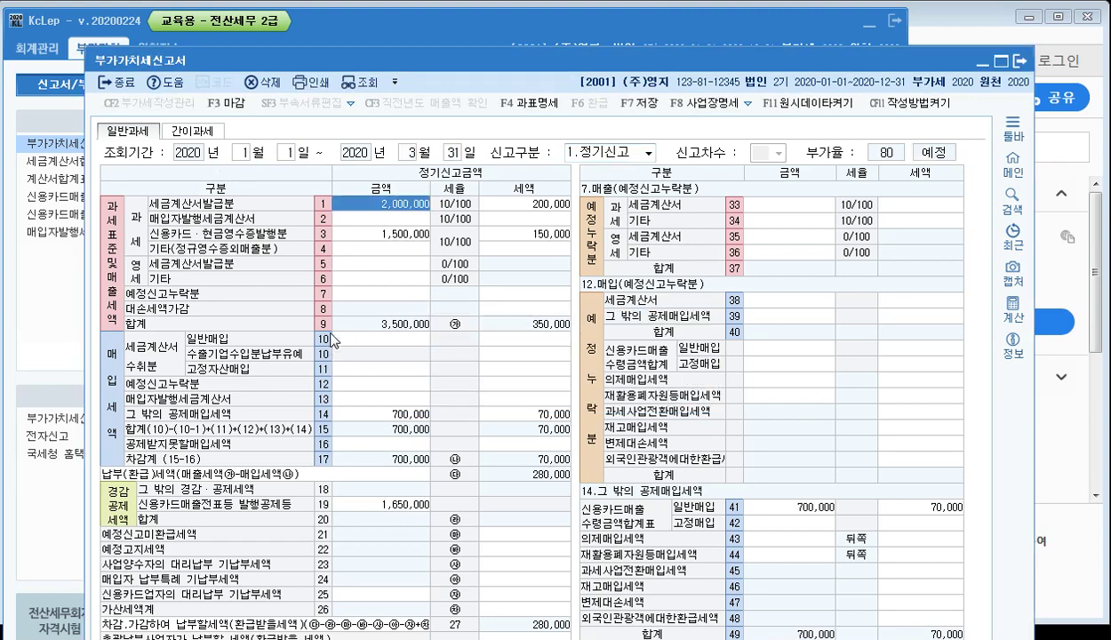
Check the amount of the 영세 기타 row (6) and close the 부가가치세신고서
left_click(373, 277)
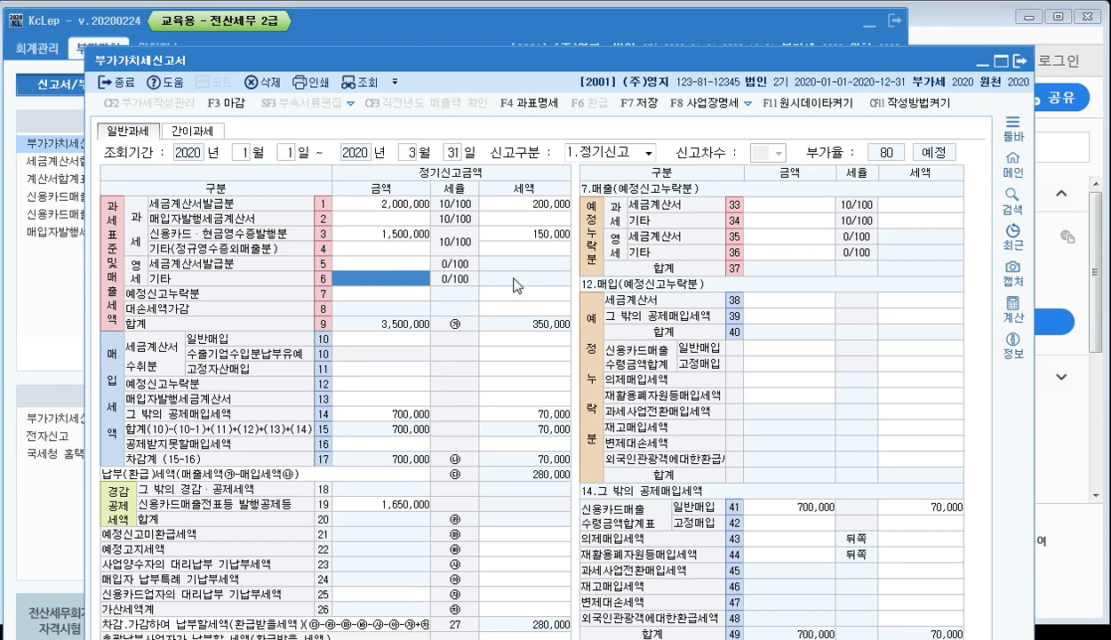
left_click(1020, 64)
left_click(617, 391)
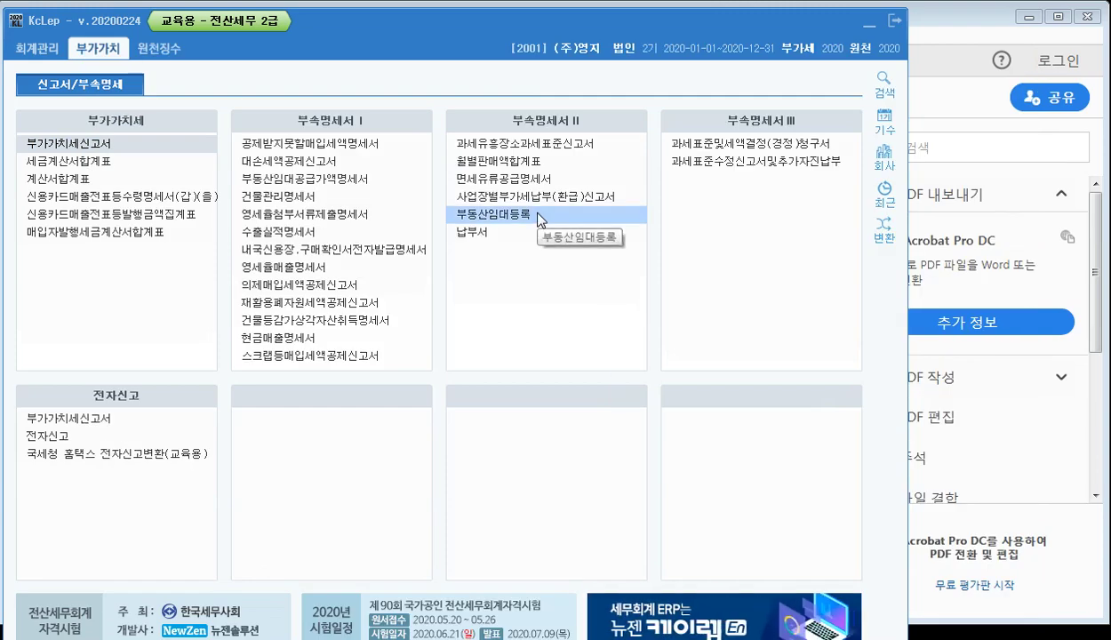
Switch to the textbook in Acrobat Reader, check the 풀이 for the 수출실적명세서 question, and go on to section 9, 영세율첨부서류 제출명세서
key("alt+Tab")
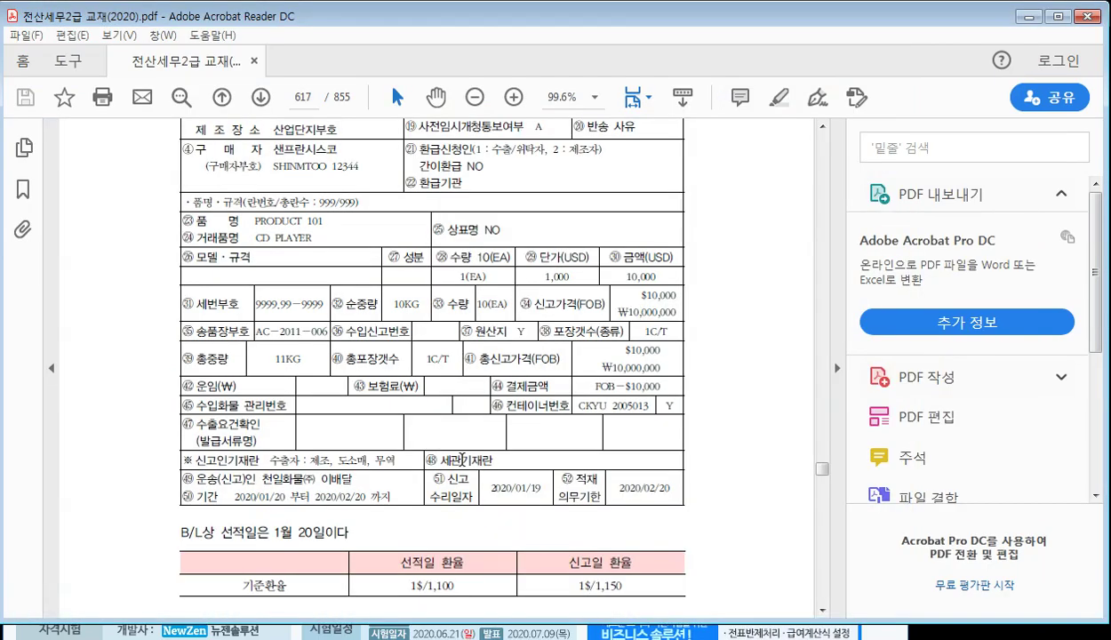
scroll(555, 436, "down", 5)
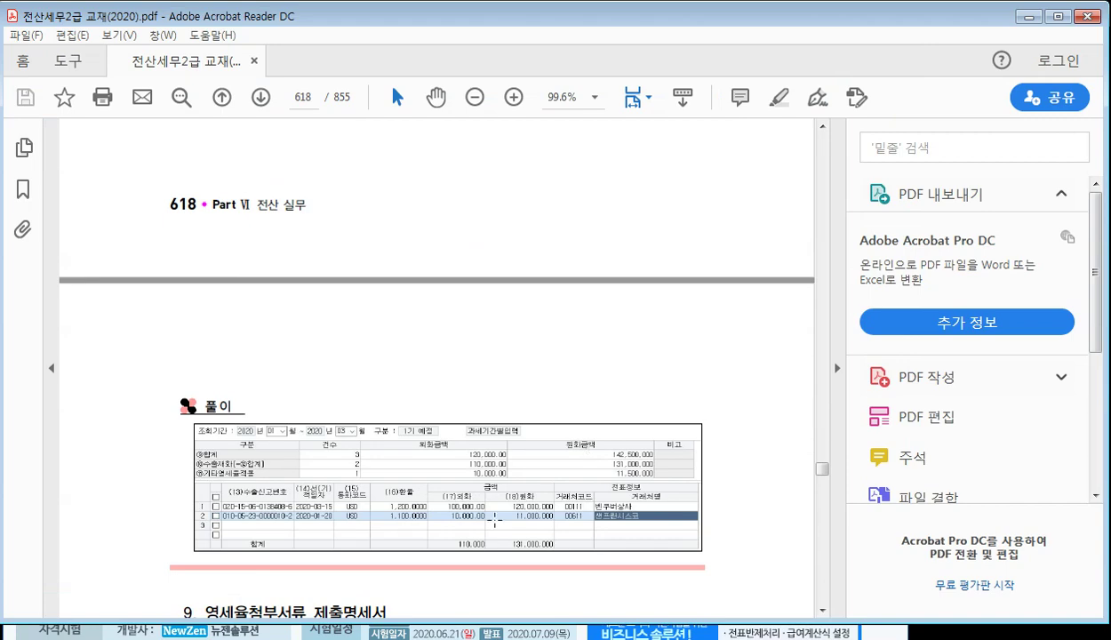
scroll(520, 478, "down", 3)
scroll(504, 468, "down", 3)
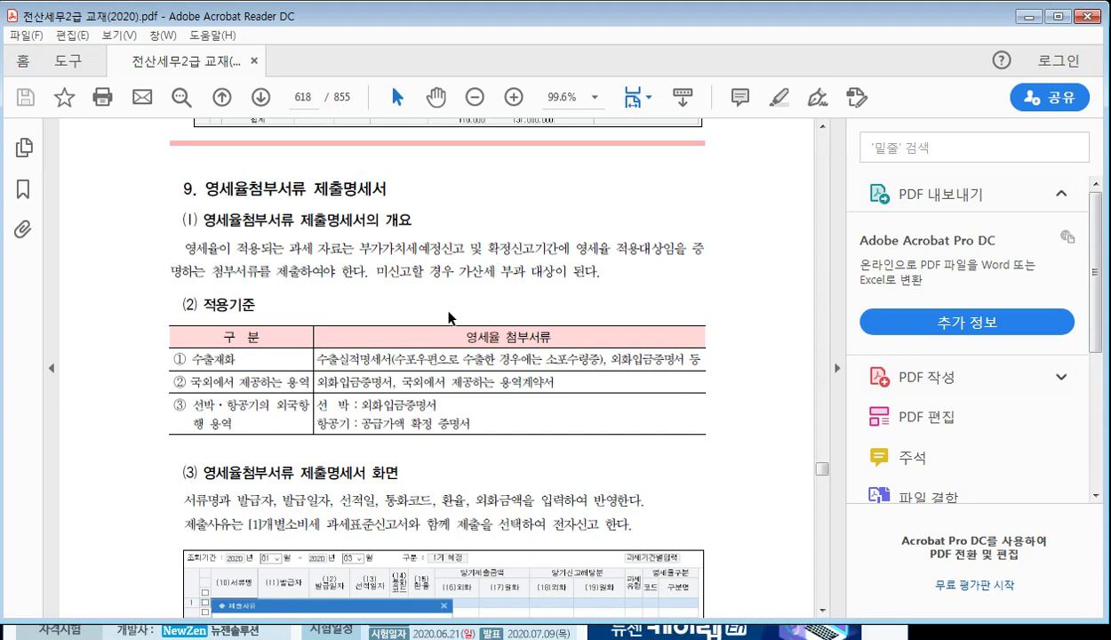
Read the textbook's section 9 on 영세율첨부서류 제출명세서, then its 실무문제 data table and 풀이
scroll(442, 309, "down", 2)
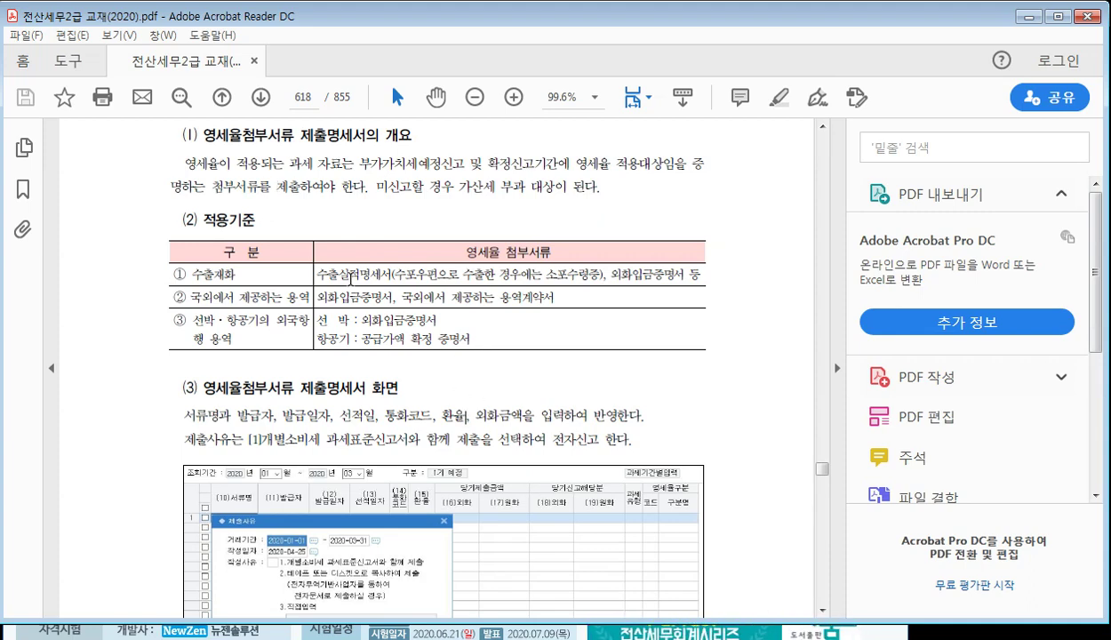
scroll(535, 427, "down", 3)
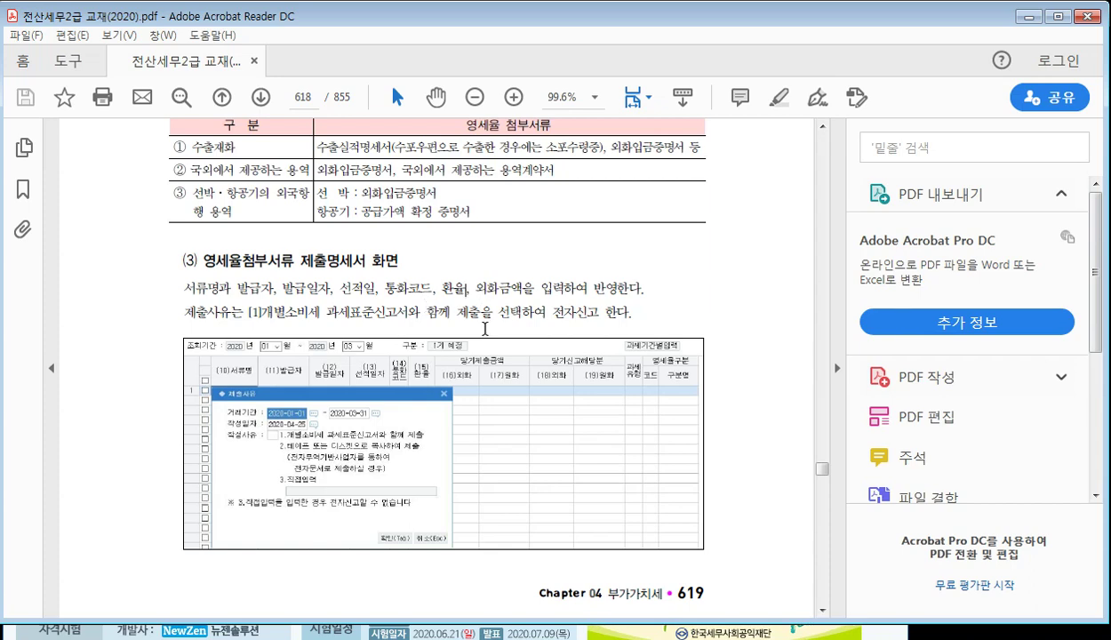
scroll(468, 395, "down", 15)
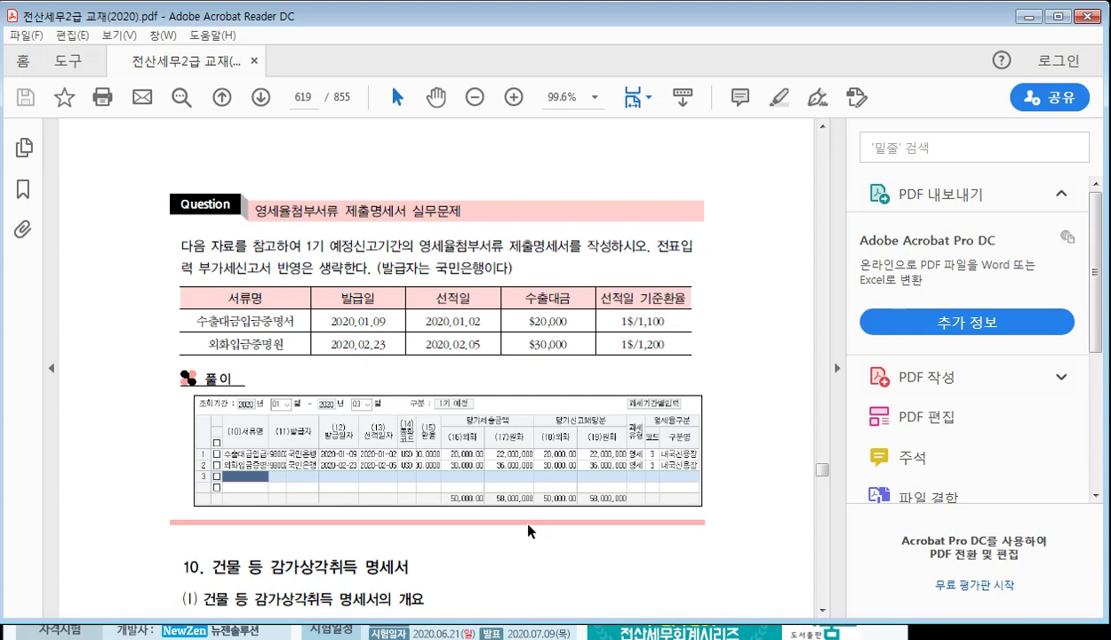
scroll(544, 533, "down", 3)
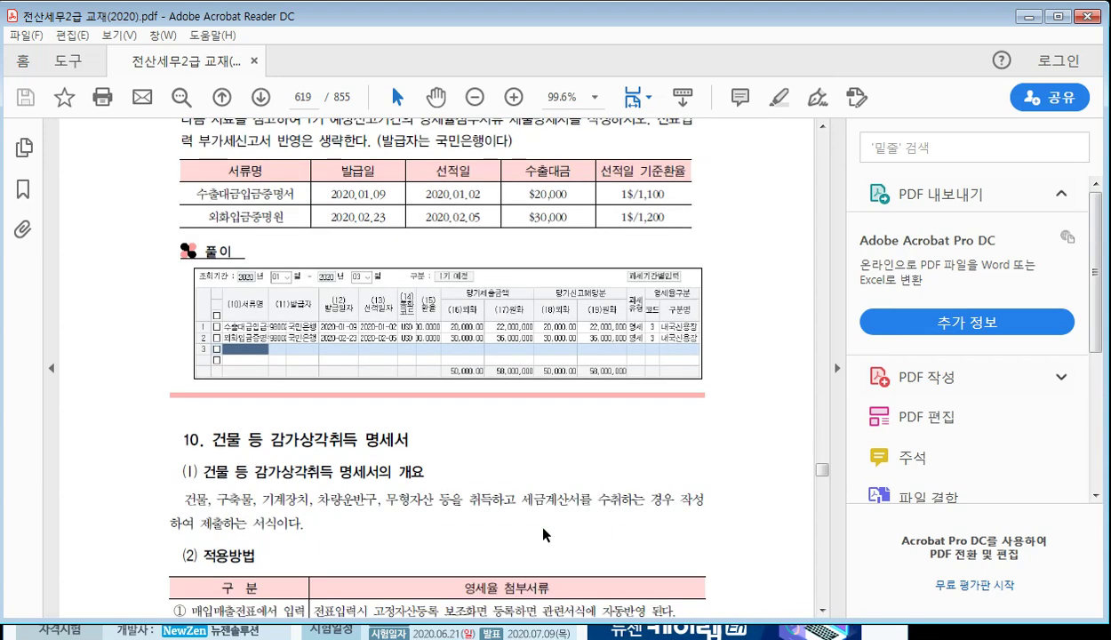
scroll(484, 442, "up", 2)
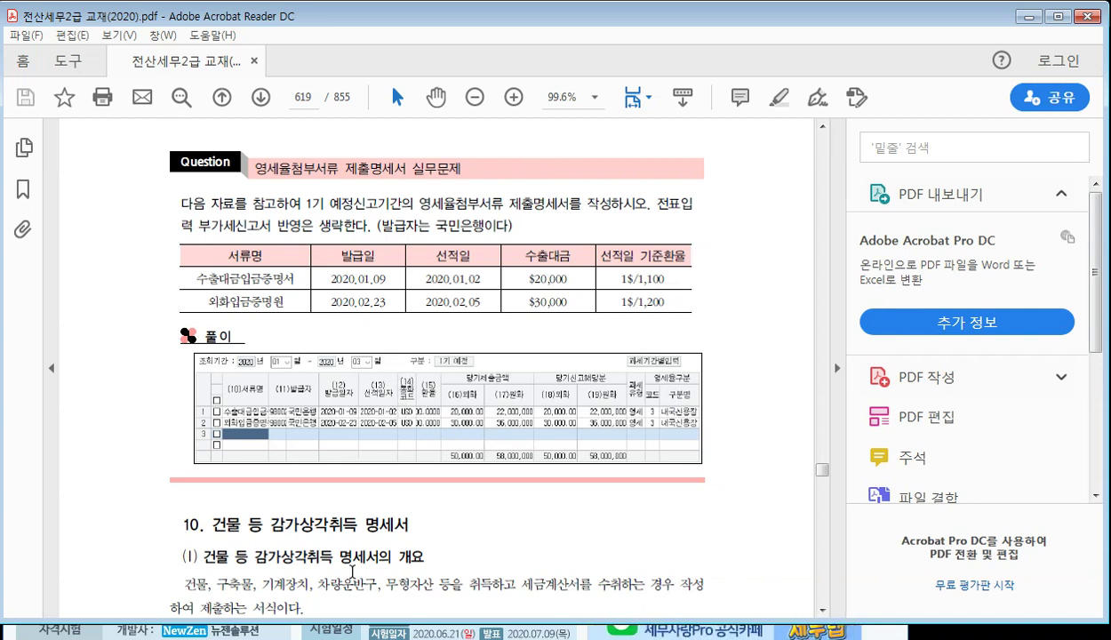
Switch to KcLep, open 영세율첨부서류제출명세서 and set the 조회기간 to January through March 2020
key("alt+Tab")
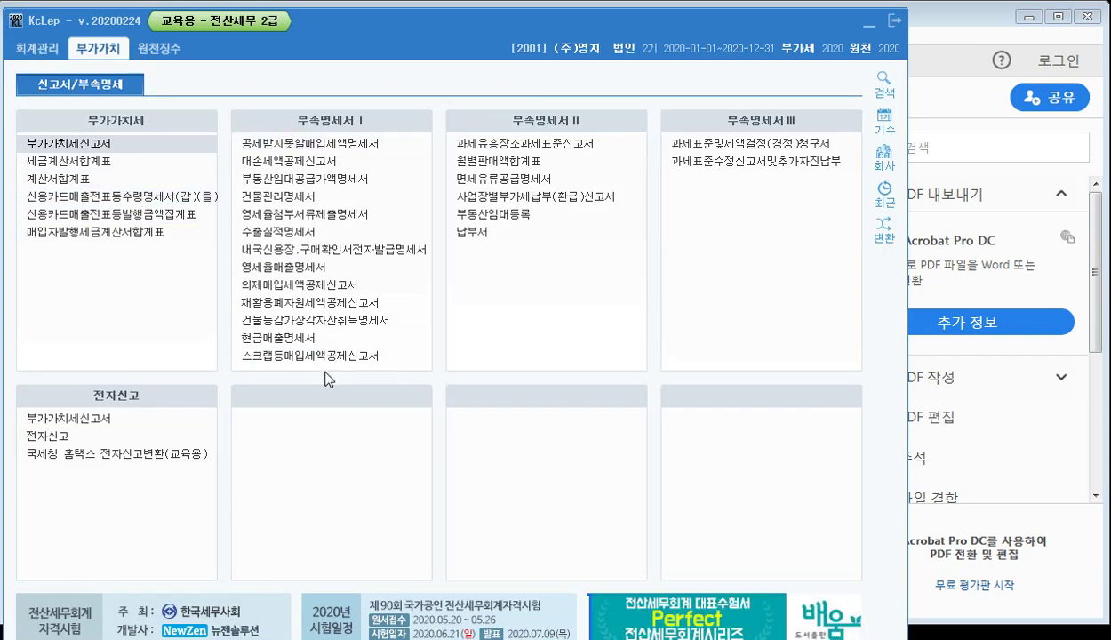
left_click(328, 219)
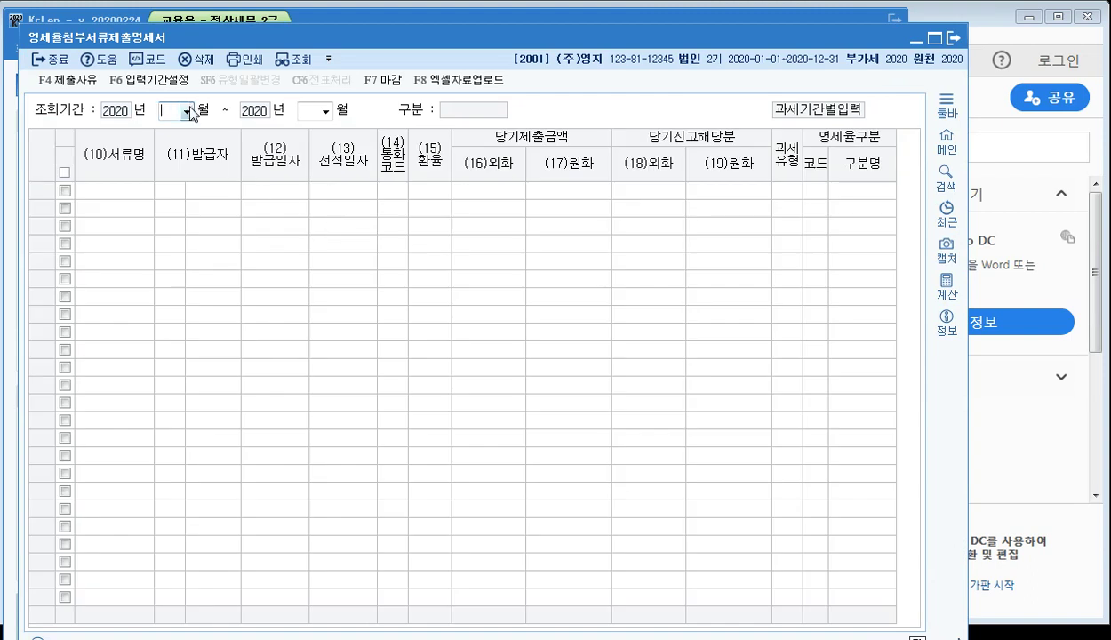
left_click(187, 110)
left_click(178, 129)
left_click(326, 110)
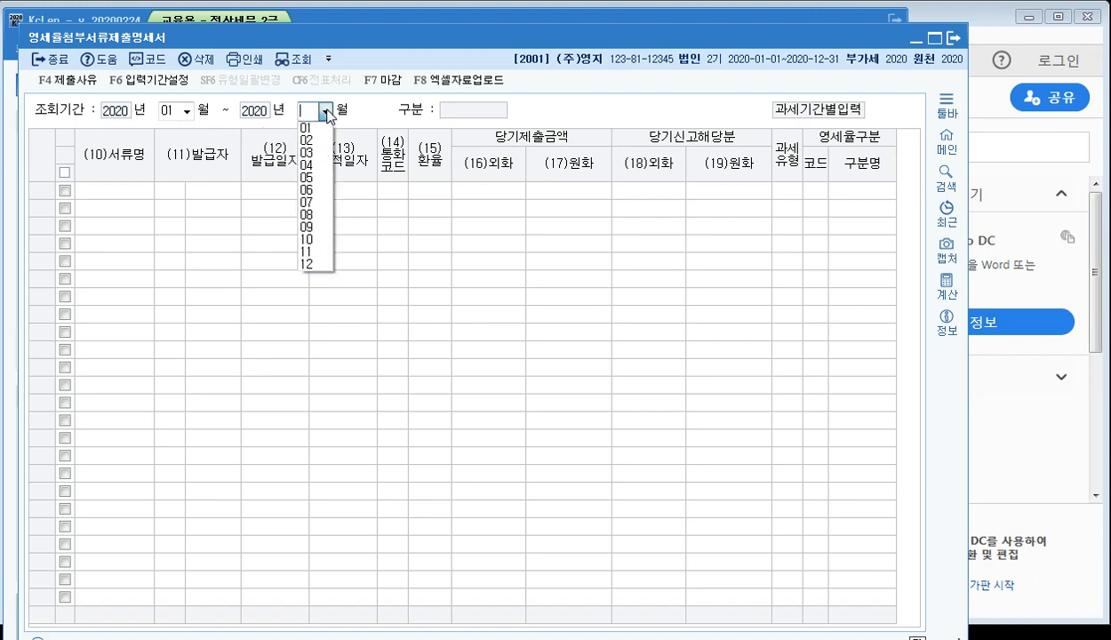
left_click(313, 152)
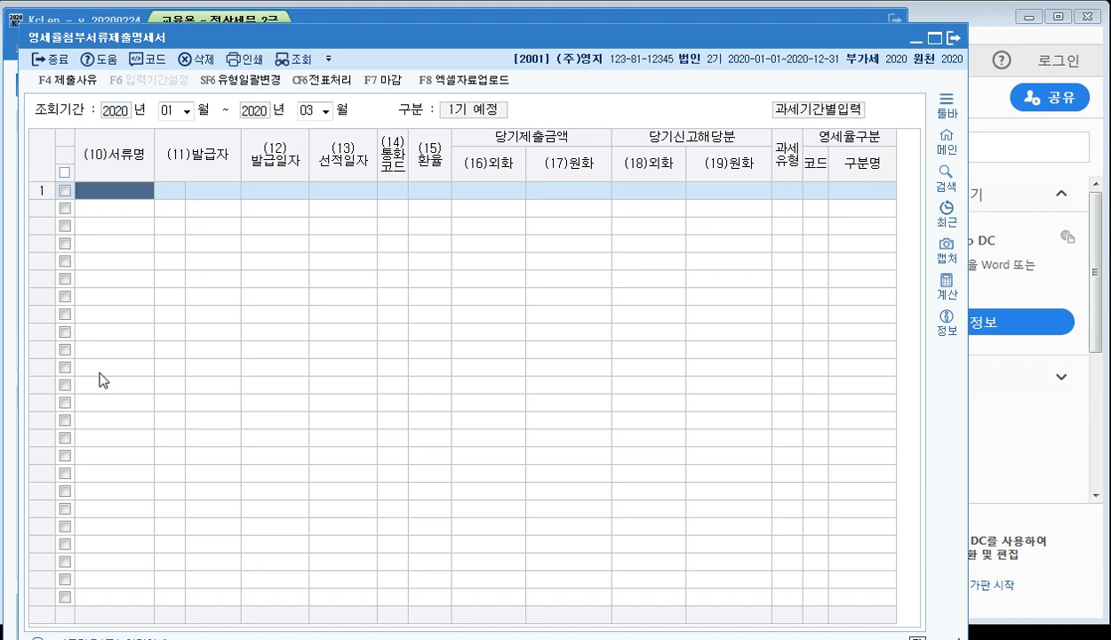
On line 1, enter 수출대금입금증명서 as the 서류명 and choose 국민은행 as the 발급자
type("수출대")
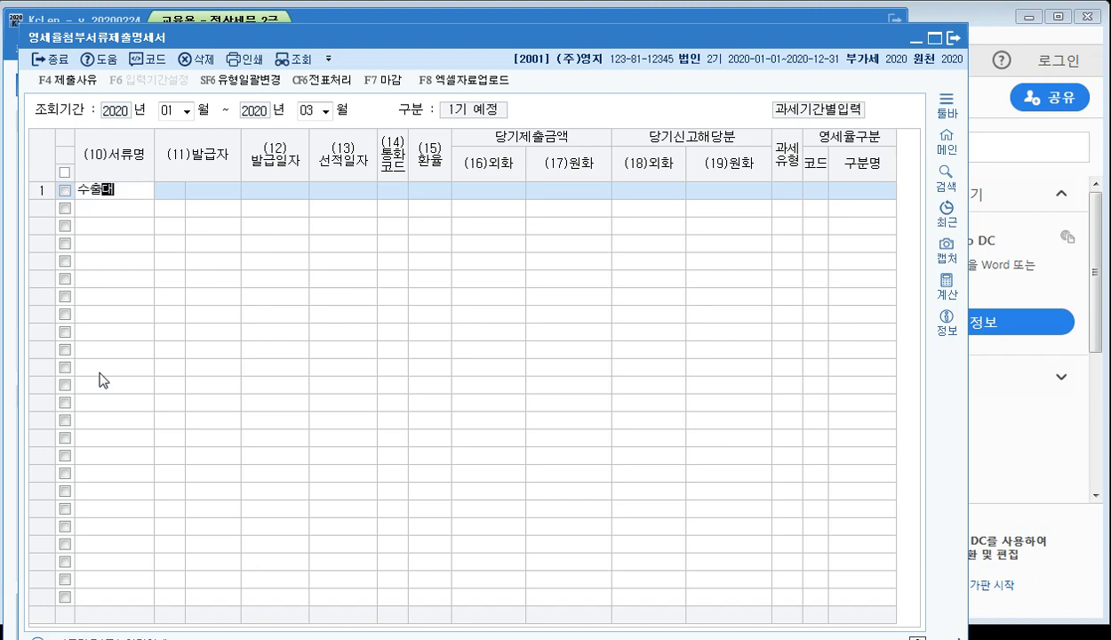
type("금ㅇ입금증명서")
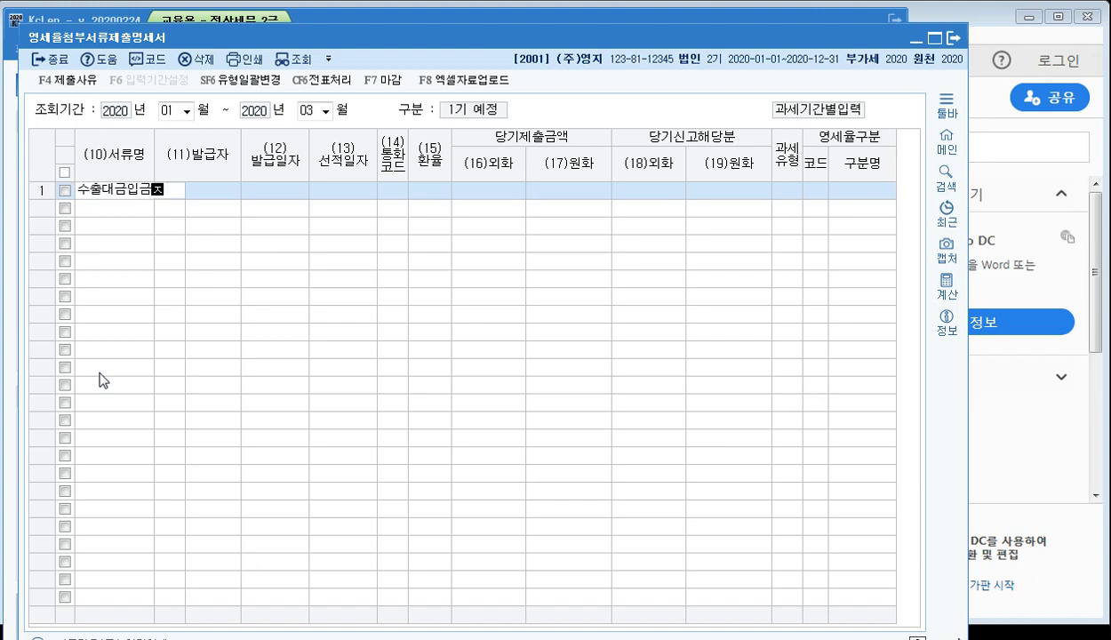
key("Return")
key("Return")
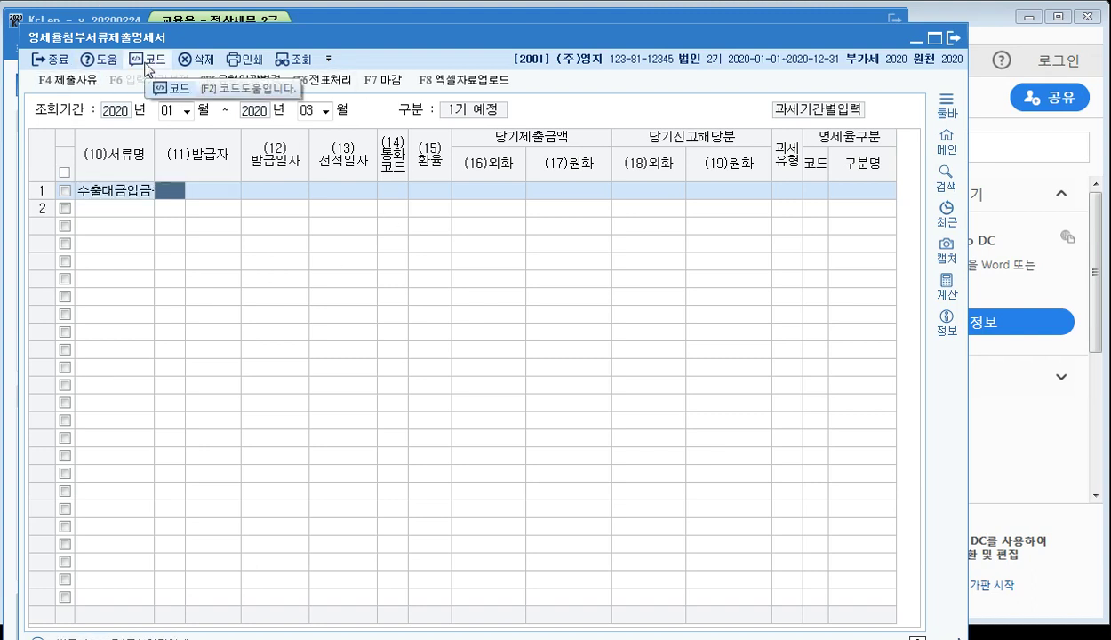
left_click(148, 62)
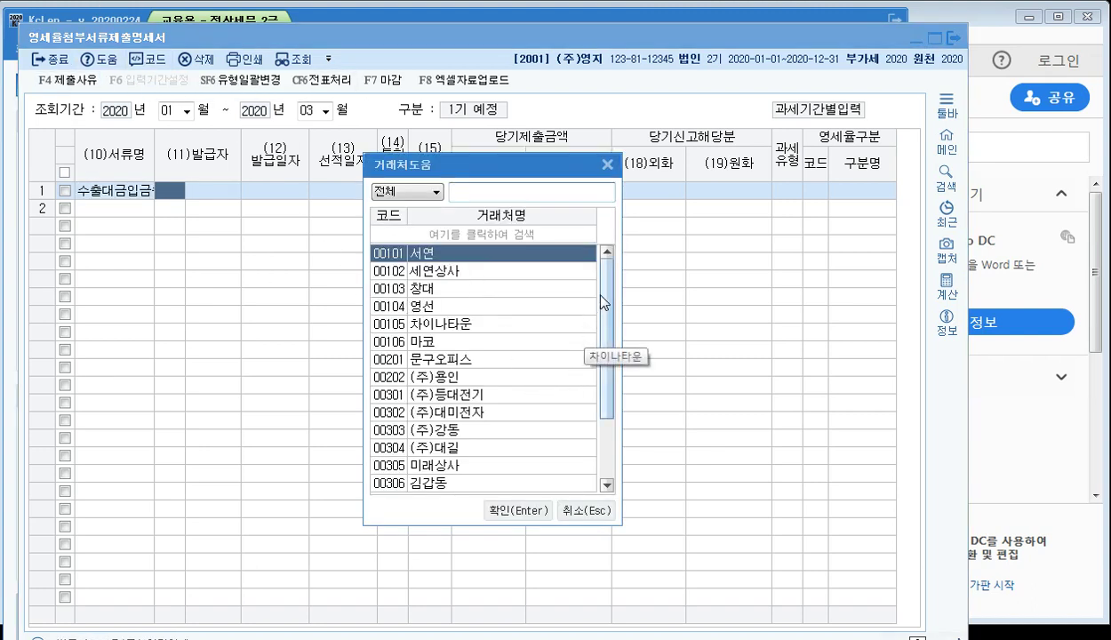
left_click_drag(603, 307, 608, 408)
left_click(434, 444)
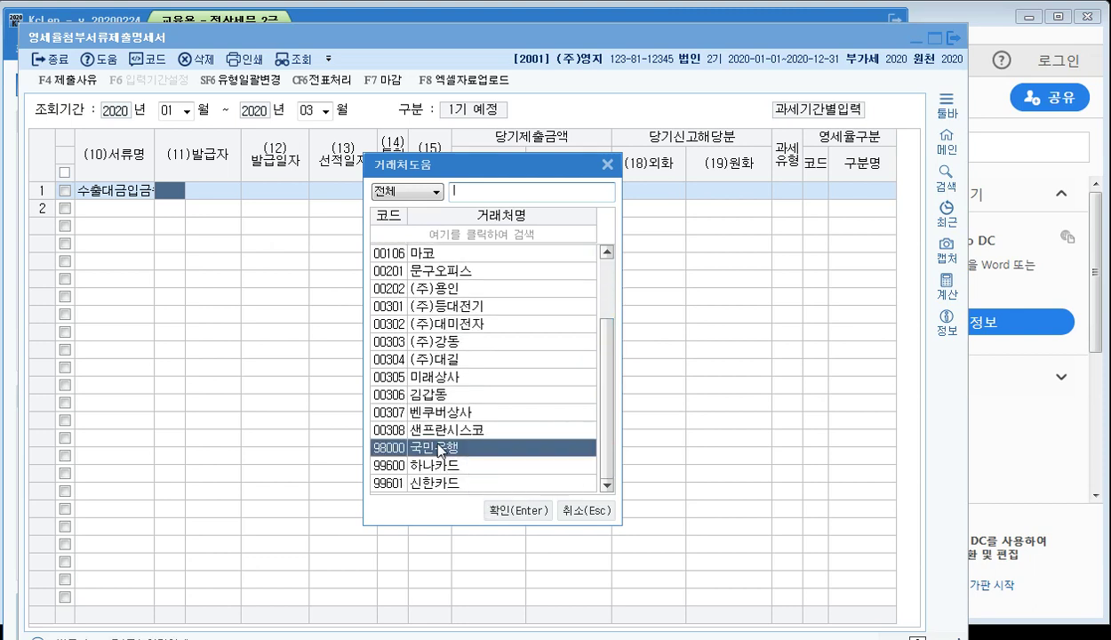
left_click(502, 513)
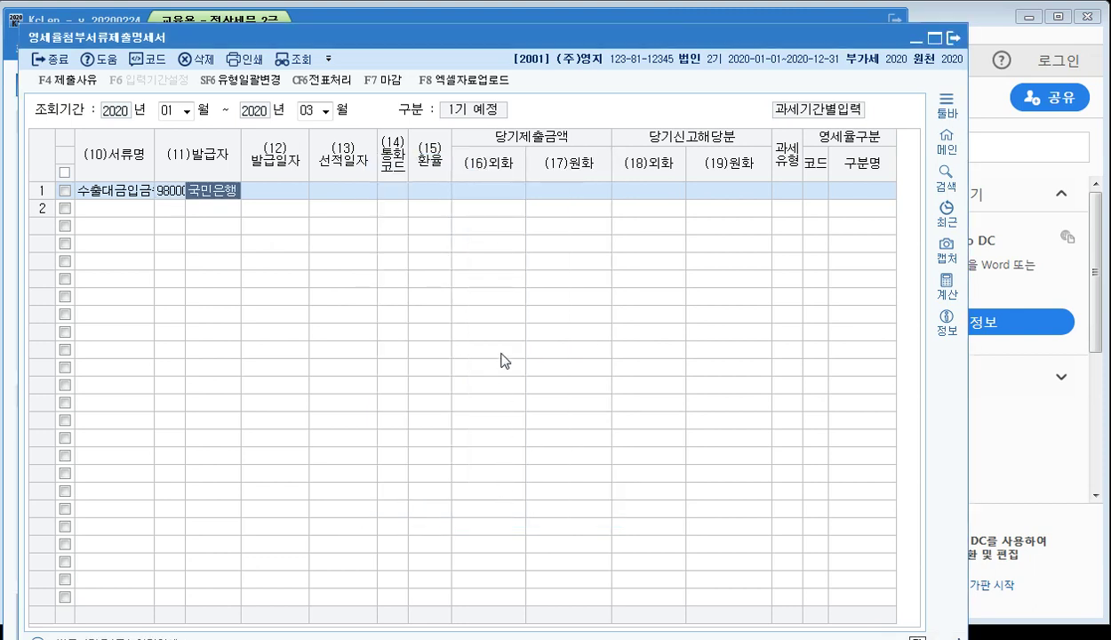
key("Return")
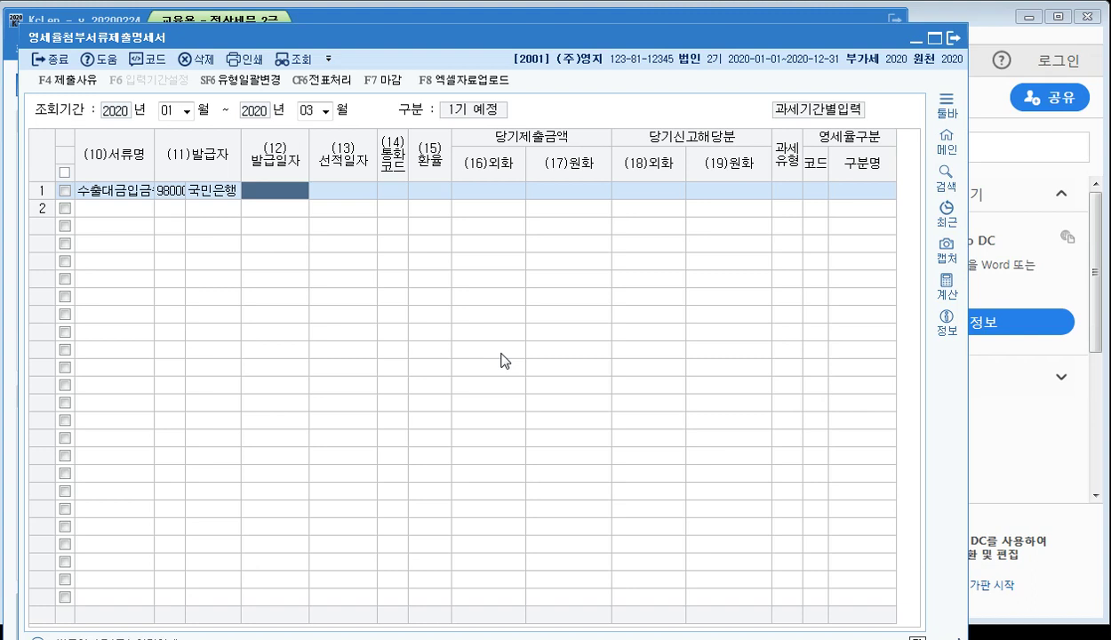
Set line 1's 발급일자 to 2020-01-09 and its 선적일자 to 2020-01-02
type("20")
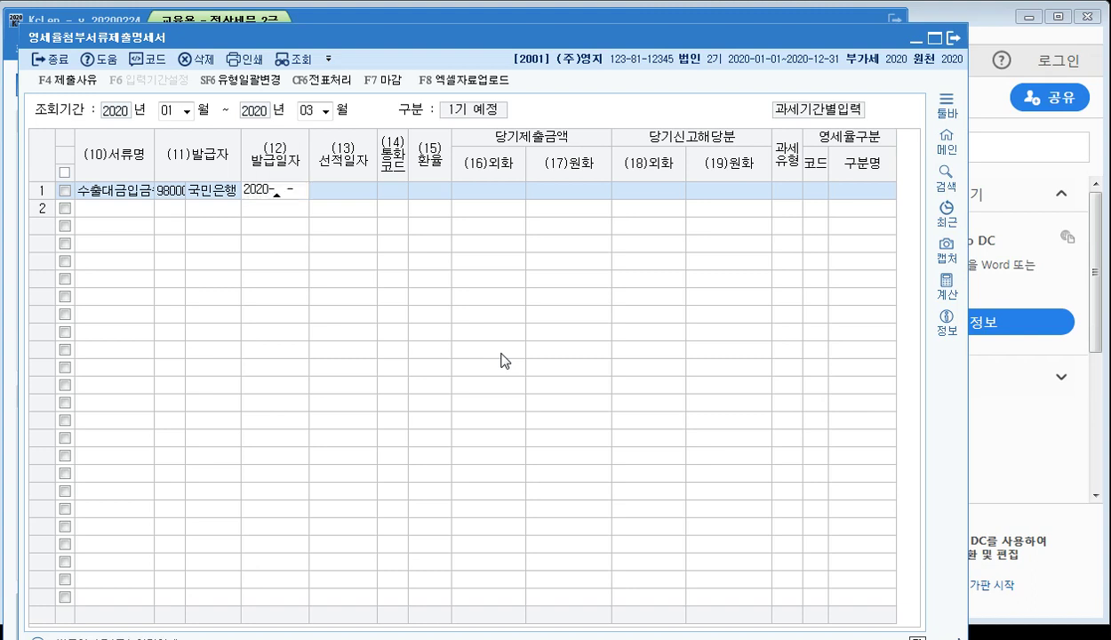
type("20-01-09")
key("Return")
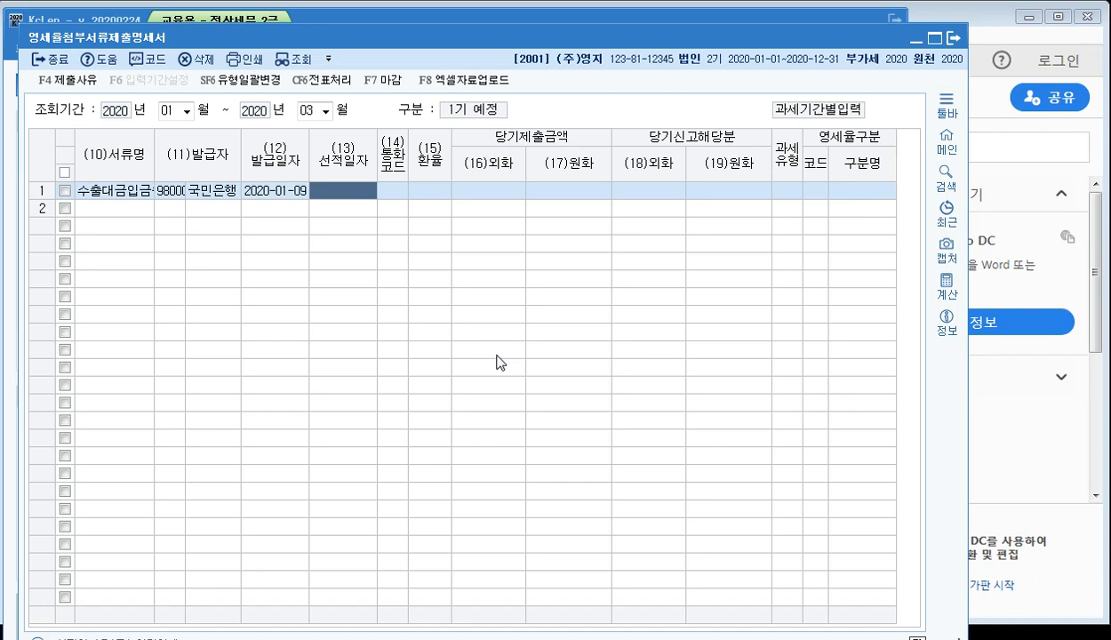
type("2020-")
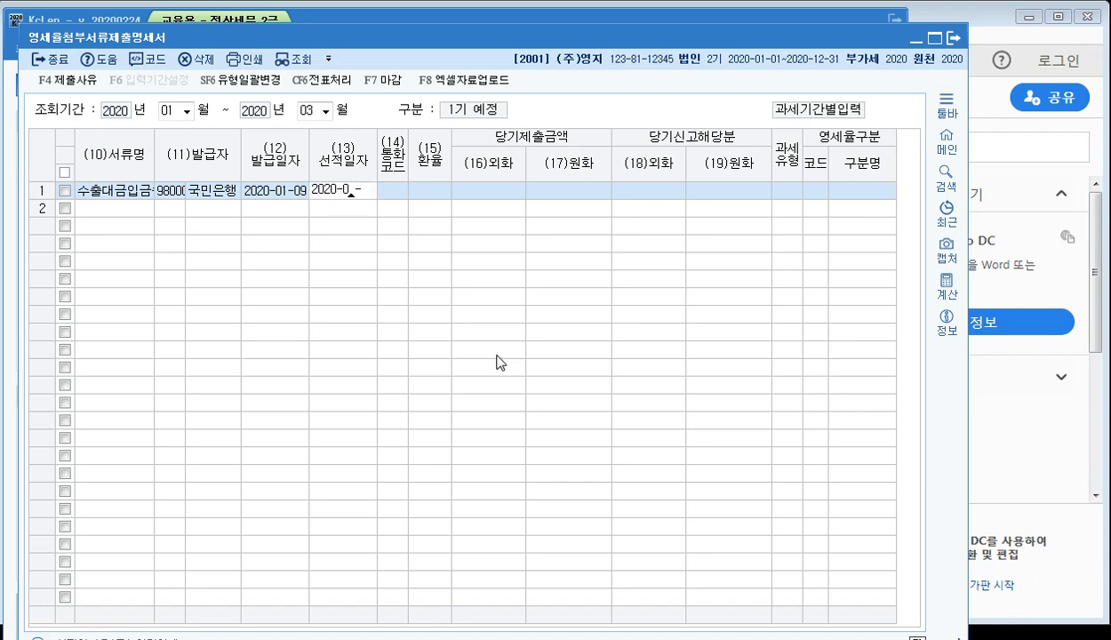
type("01-02")
key("Return")
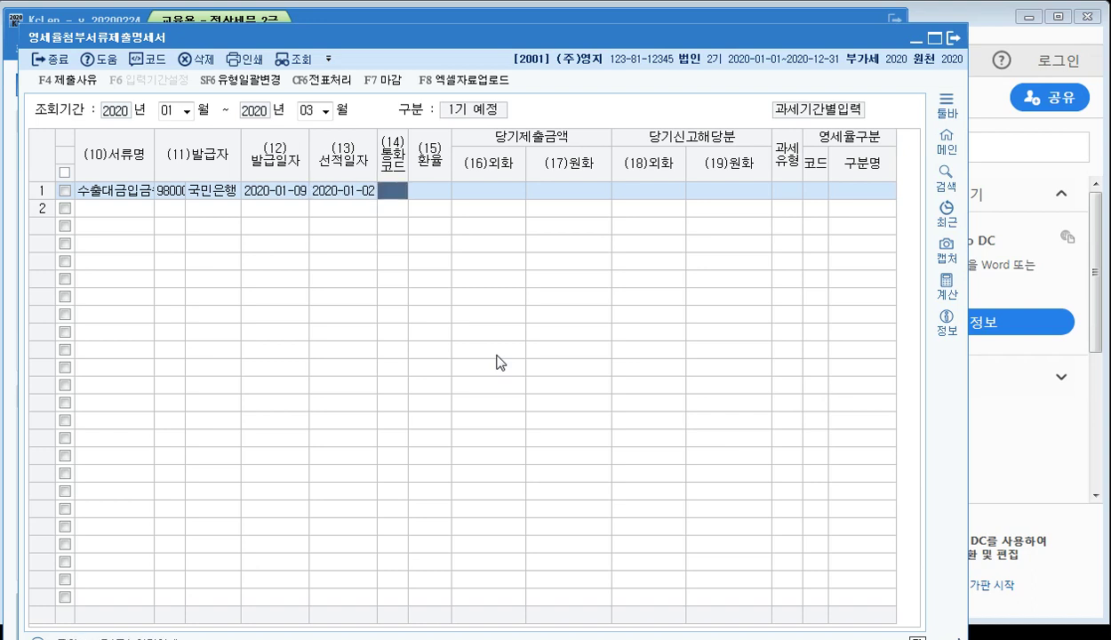
Look up 미국 to set line 1's 통화코드 to USD, and enter 1100 as the 환율
left_click(149, 60)
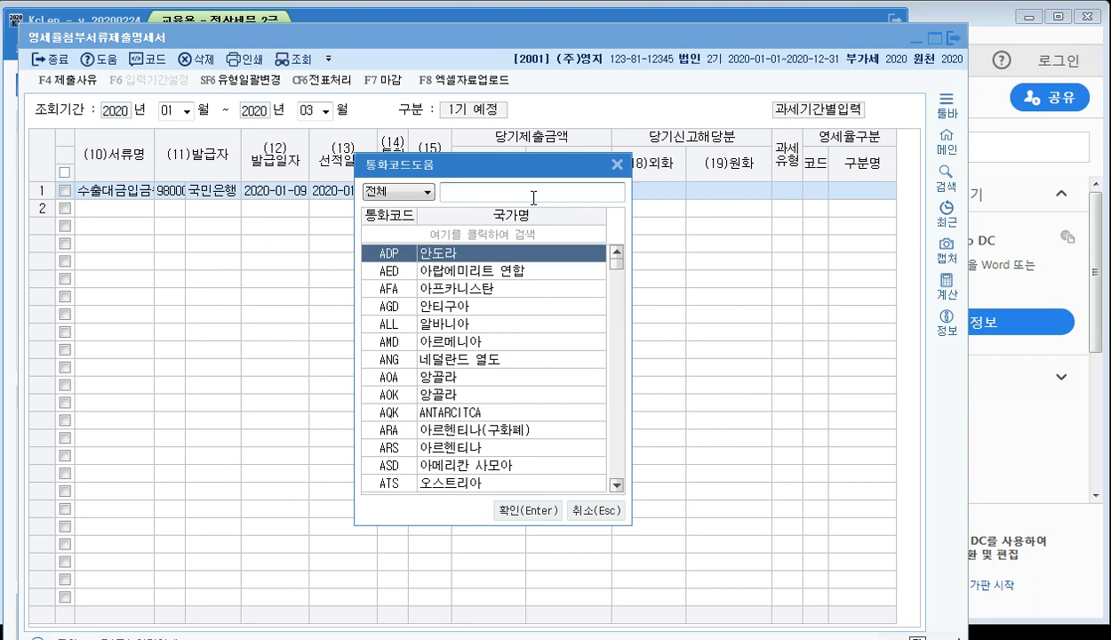
type("미국")
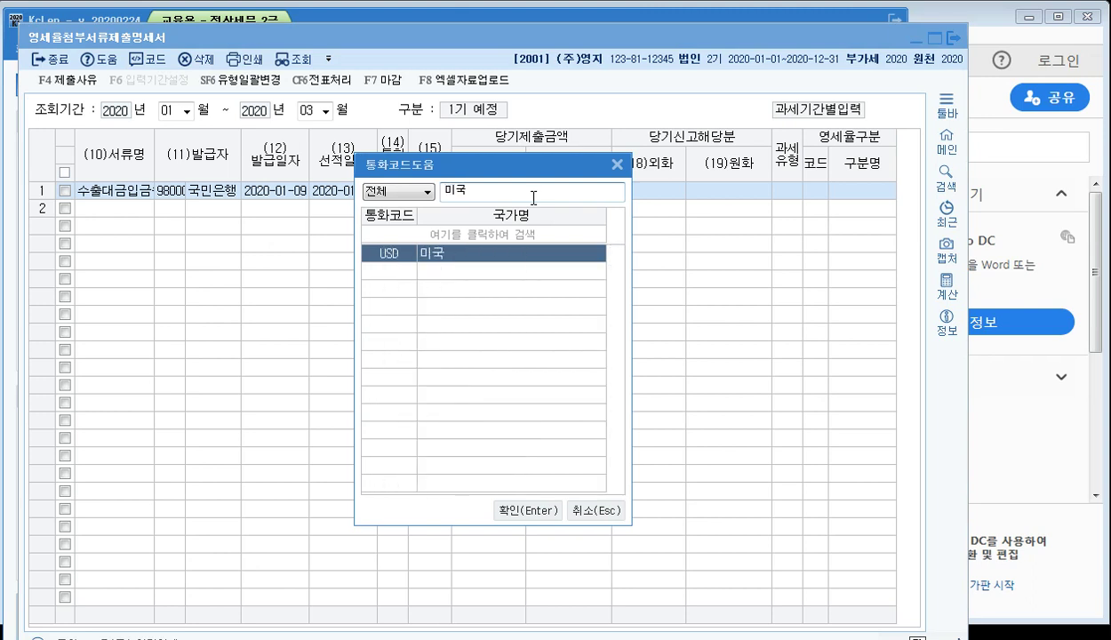
left_click(514, 508)
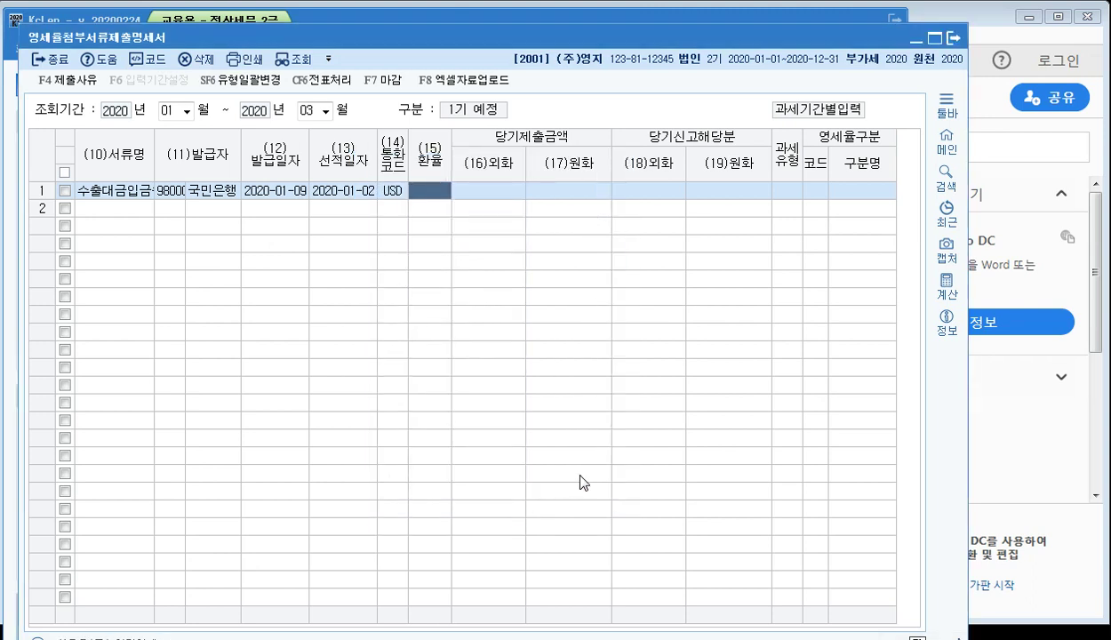
type("1100")
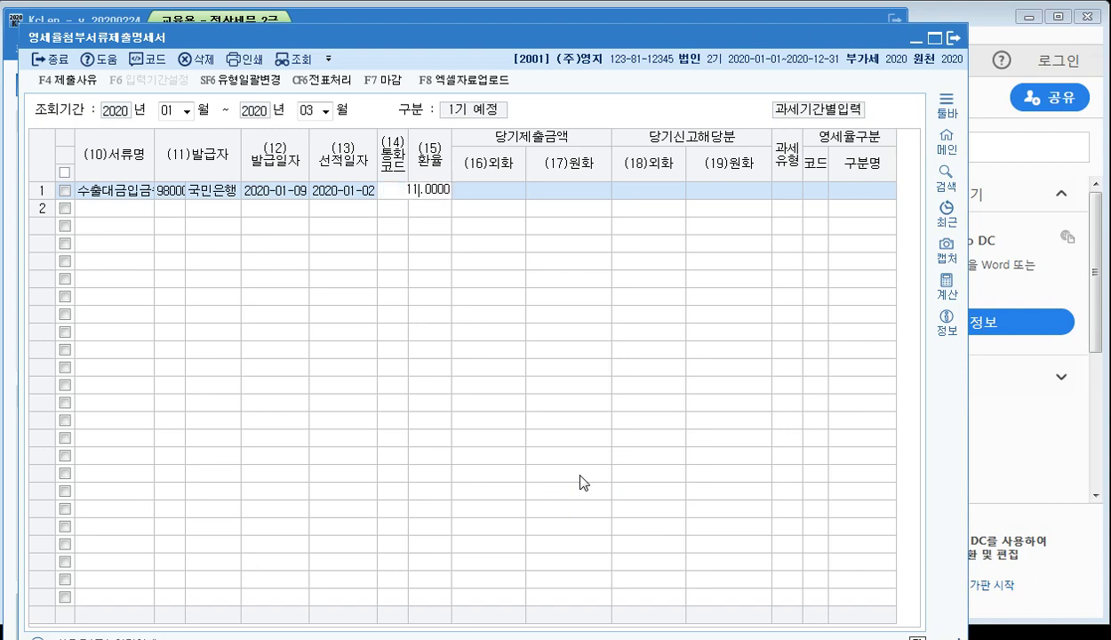
key("Return")
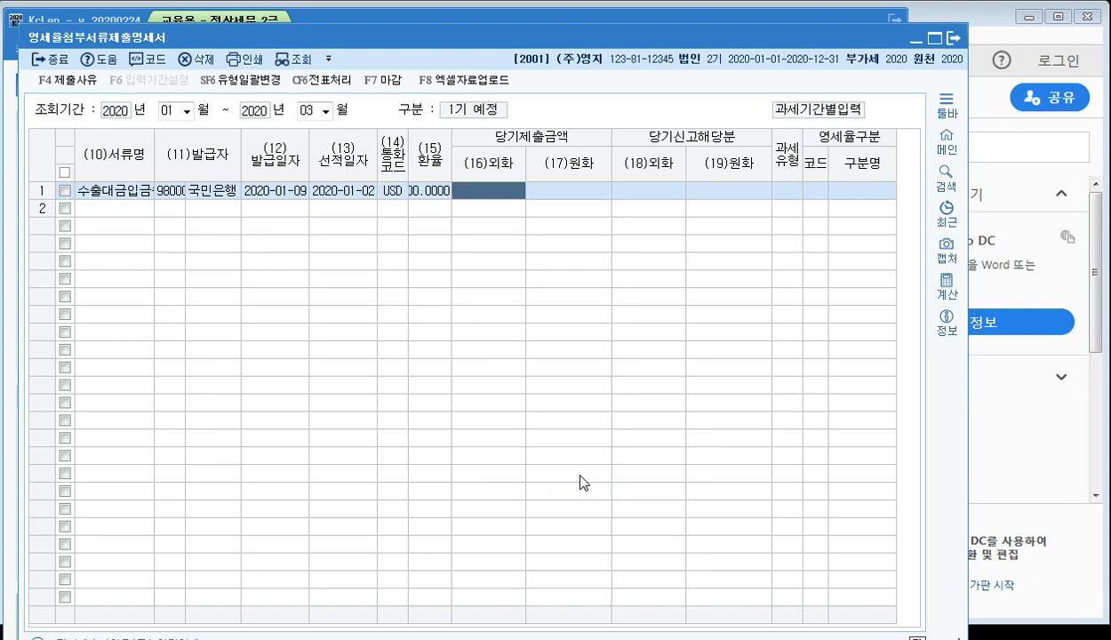
Enter 20,000 as line 1's 당기제출금액 외화 and accept the calculated 원화 and 당기신고해당분 amounts
type("200000.00")
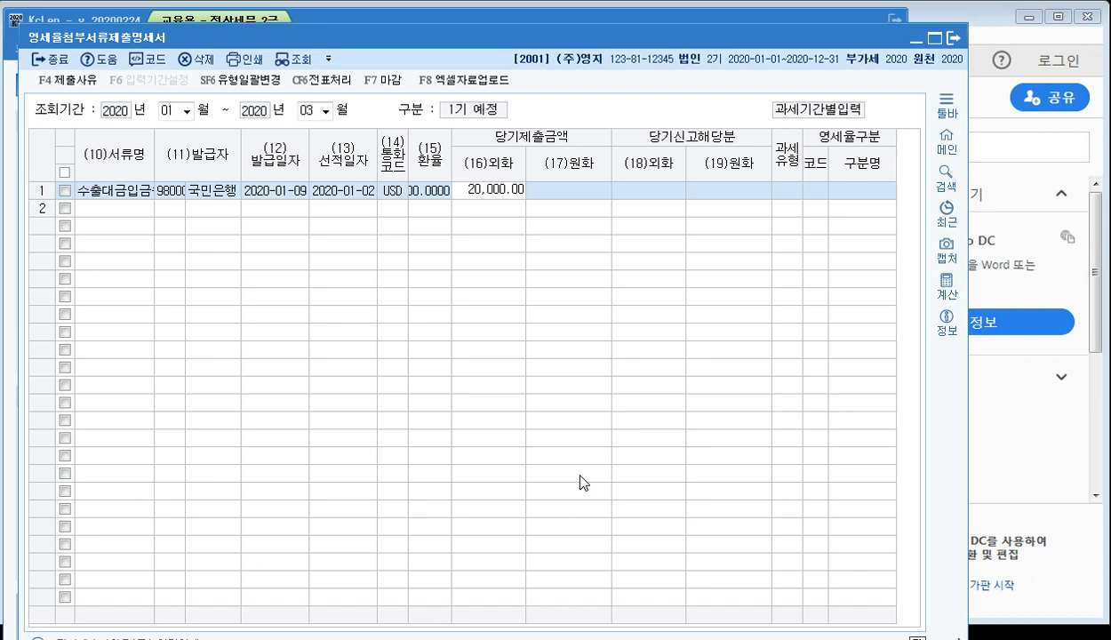
key("Return")
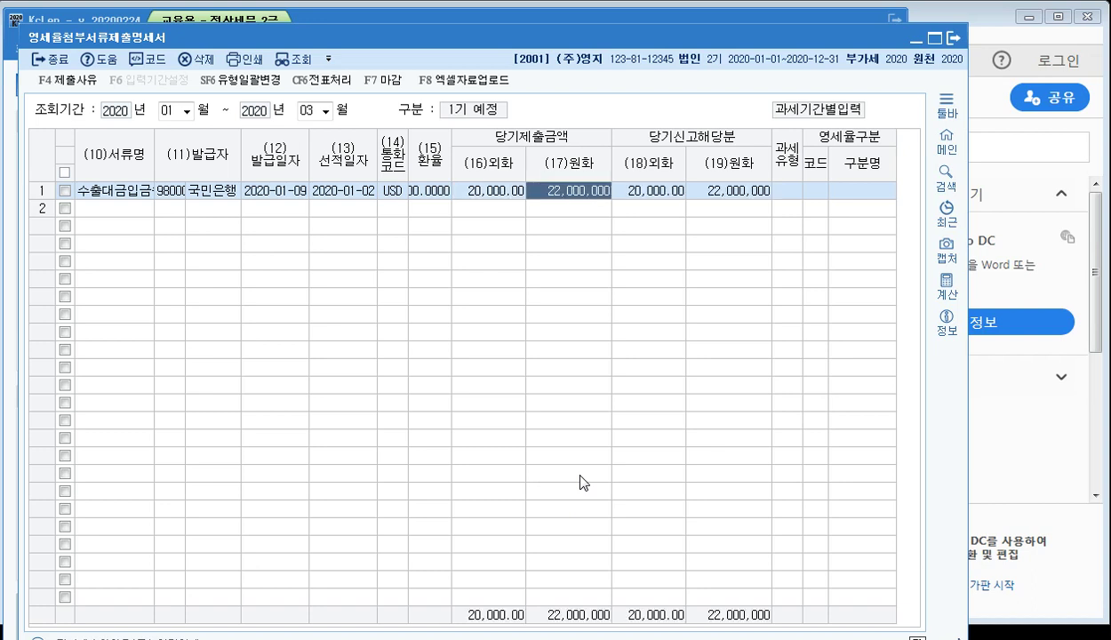
key("Return")
key("Return")
key("Return")
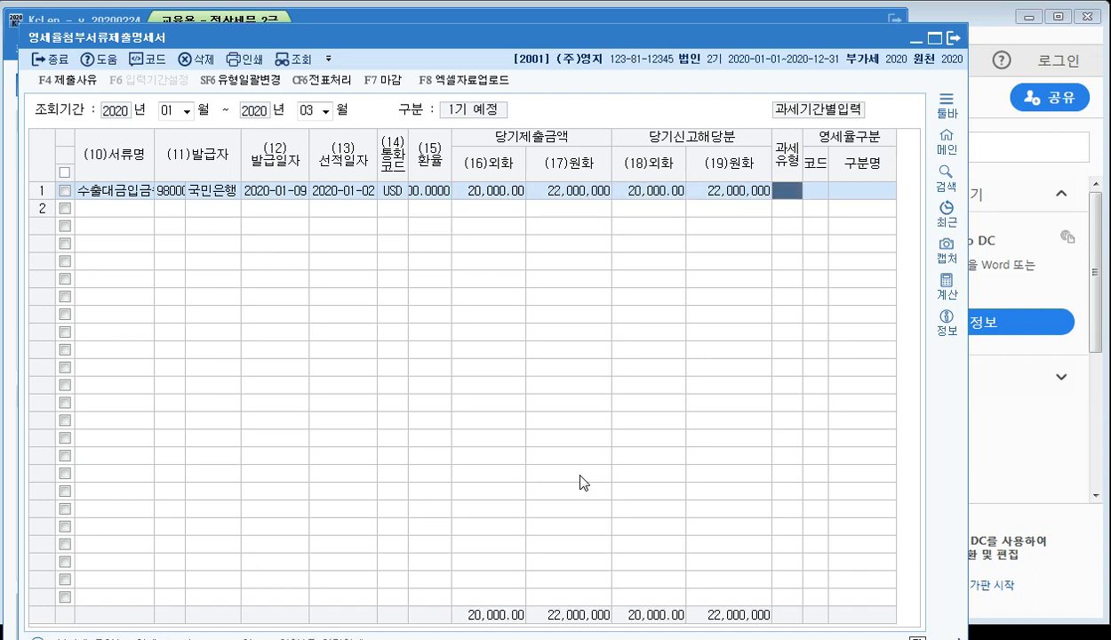
Set line 1's 과세유형 to 12.영세 and its 영세율구분 to code 3, 내국신용장·구매확인서에 의하여 공급하는 재화
left_click_drag(506, 36, 500, 22)
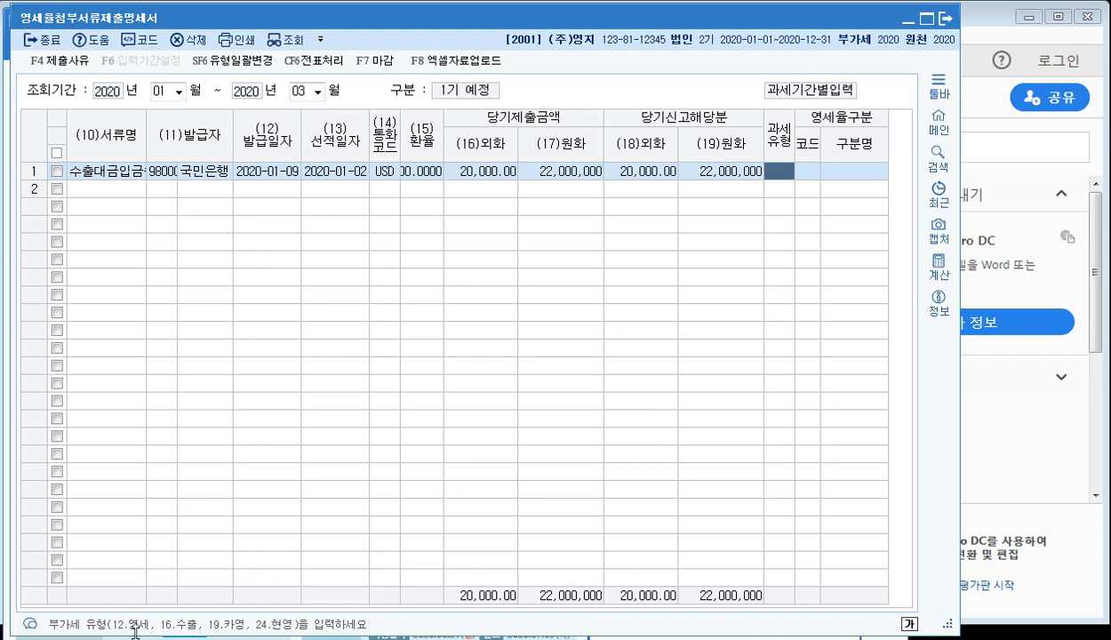
type("12")
key("Return")
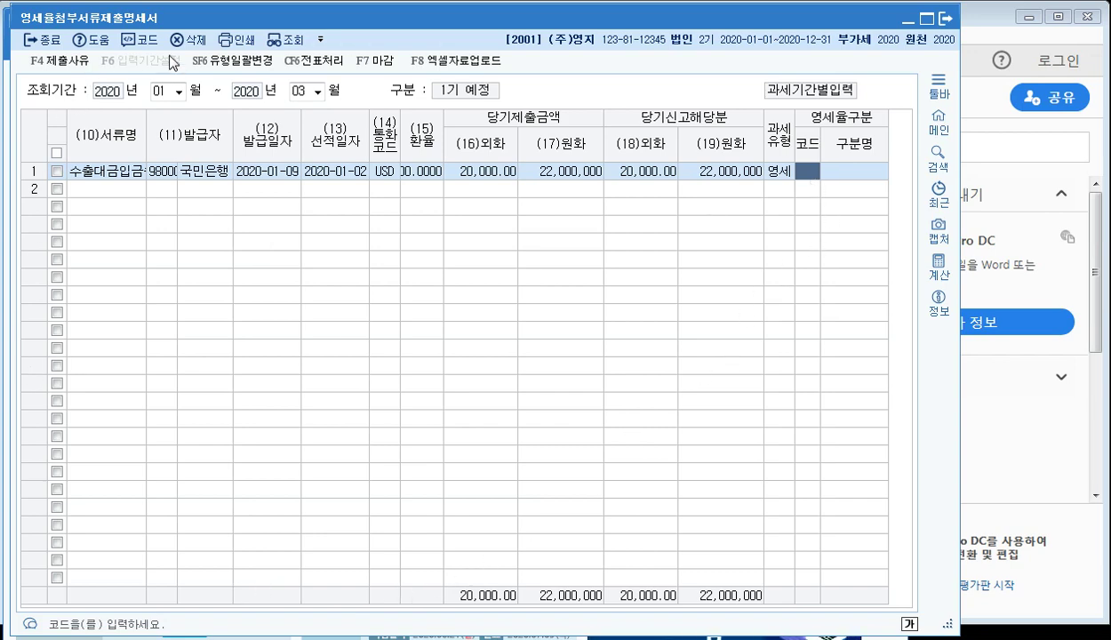
left_click(142, 40)
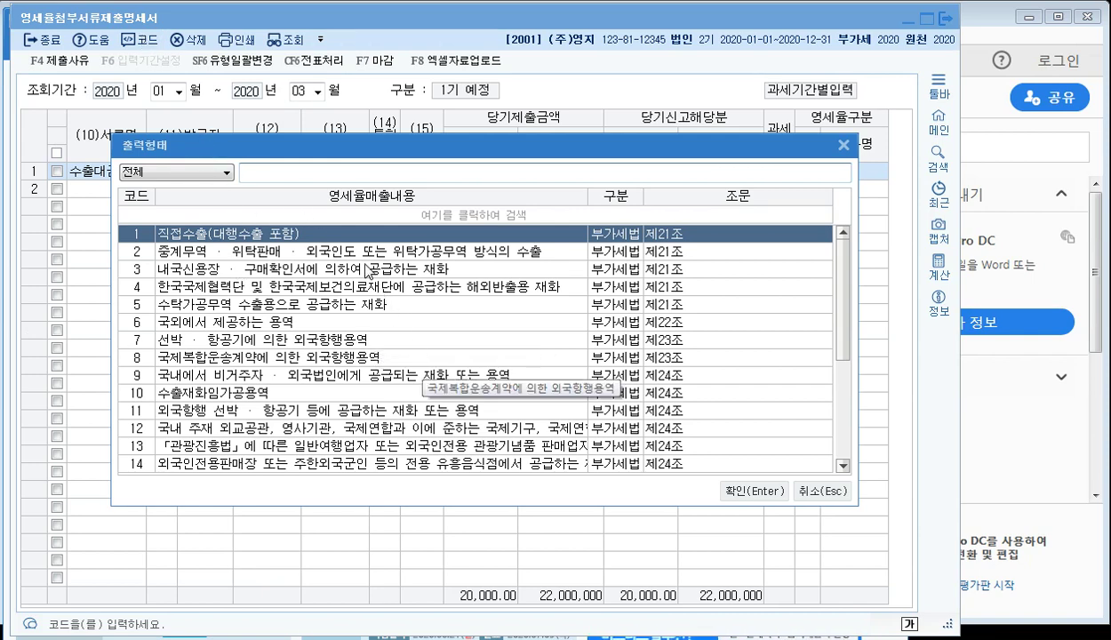
left_click(345, 266)
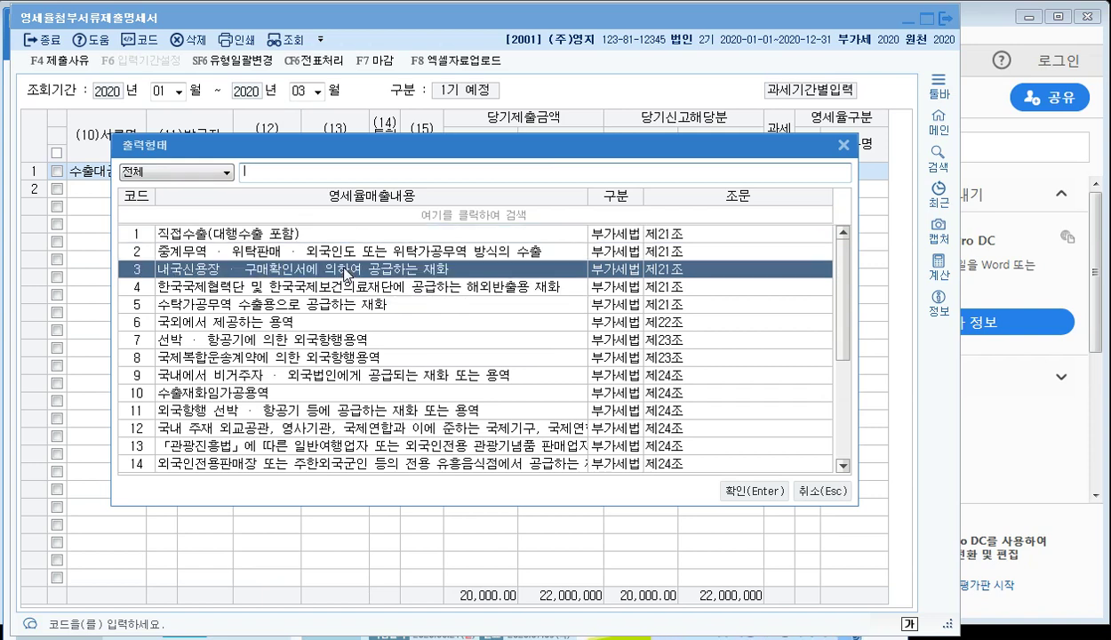
left_click(737, 491)
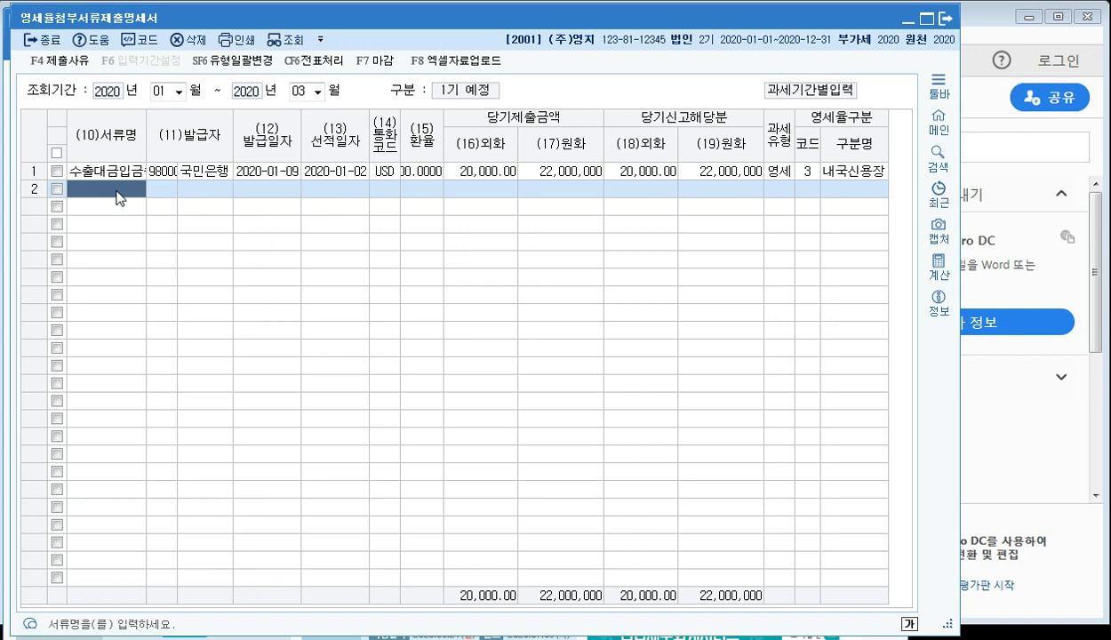
Add line 2 with 외화입금증명원 as its 서류명 and look up 국민은행 as its 발급자
type("외")
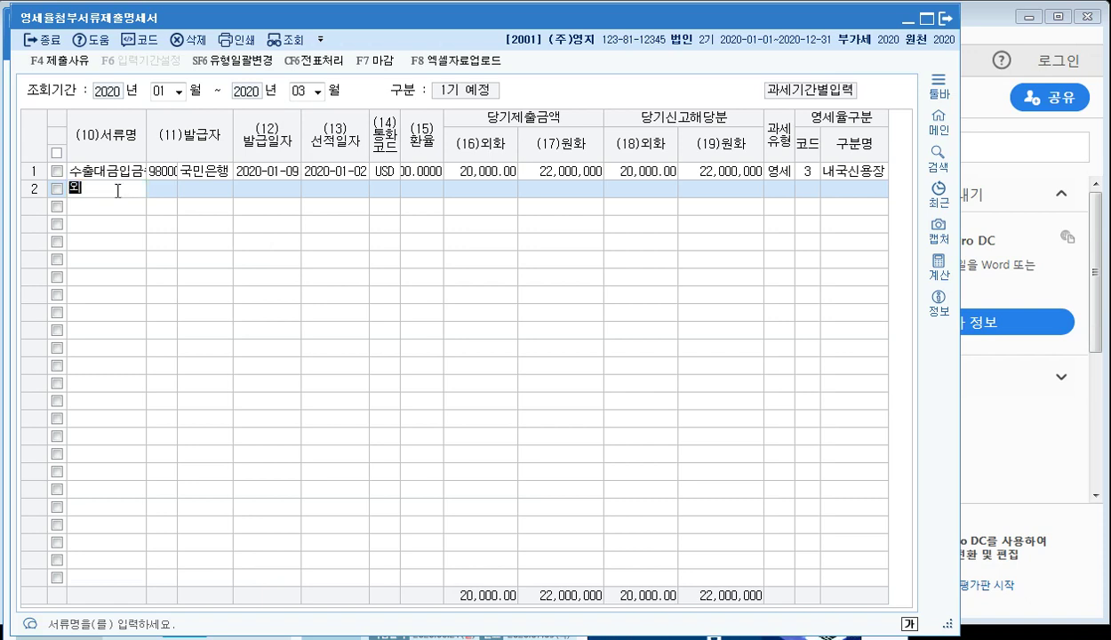
type("화입금")
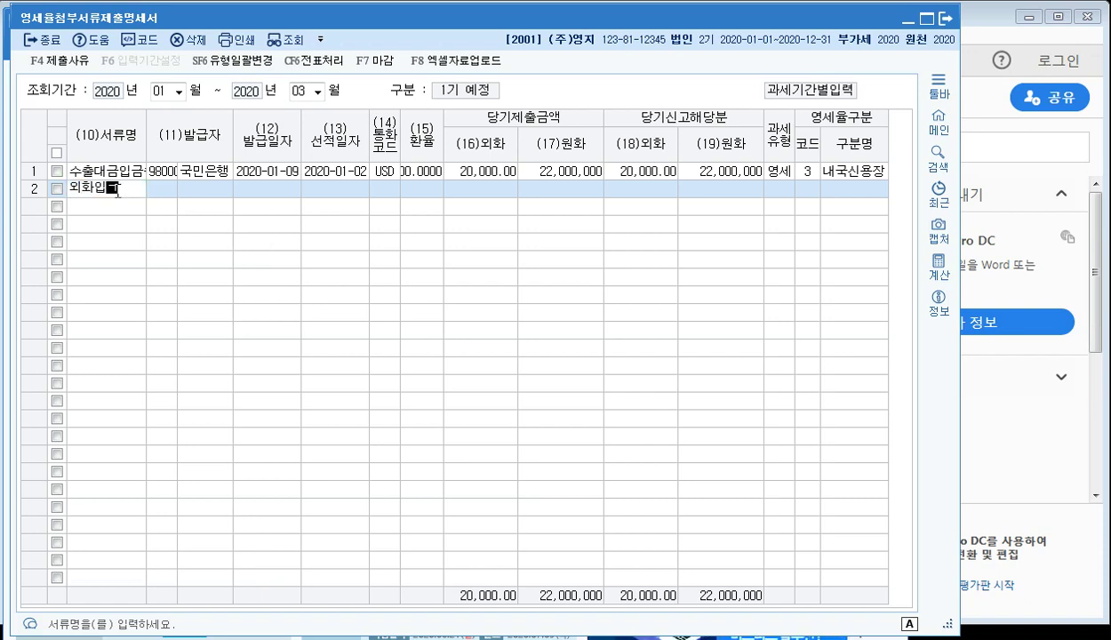
type("증명서")
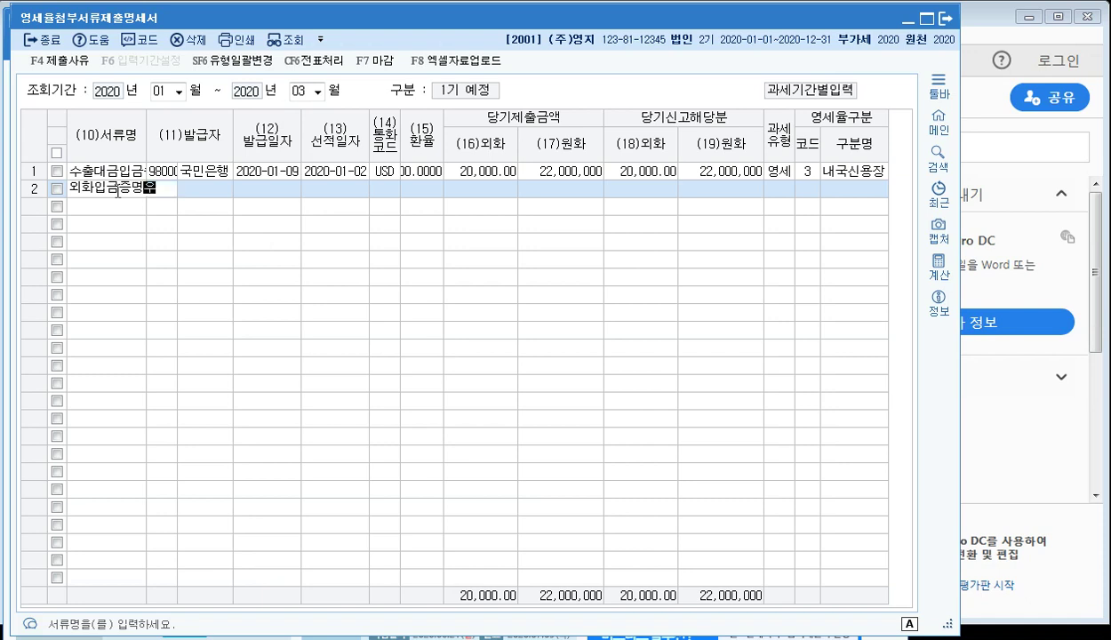
key("Return")
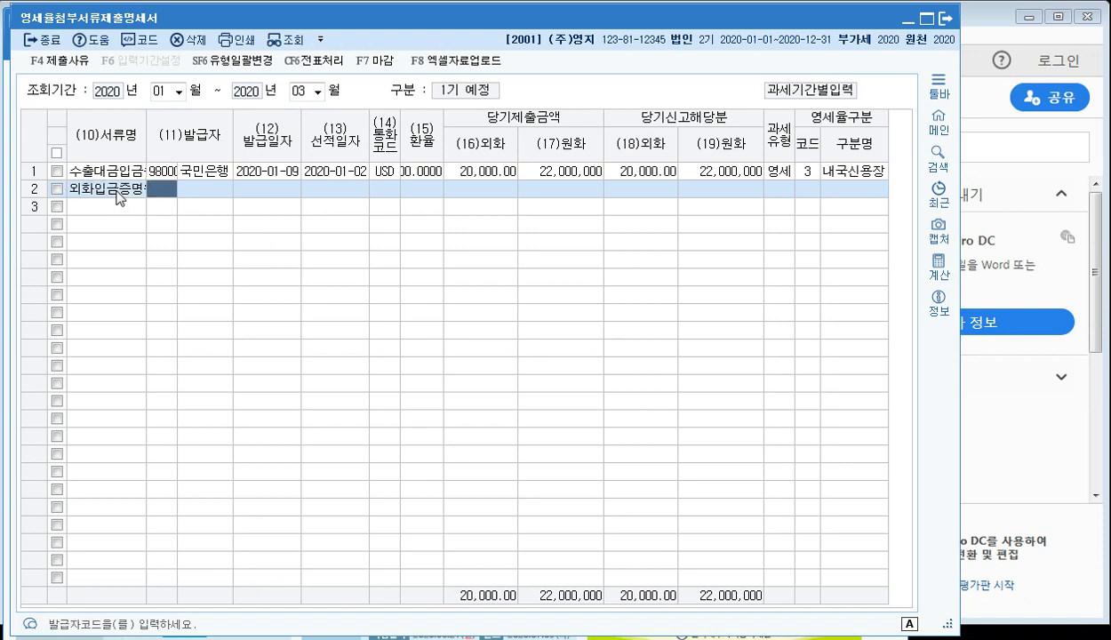
left_click(140, 40)
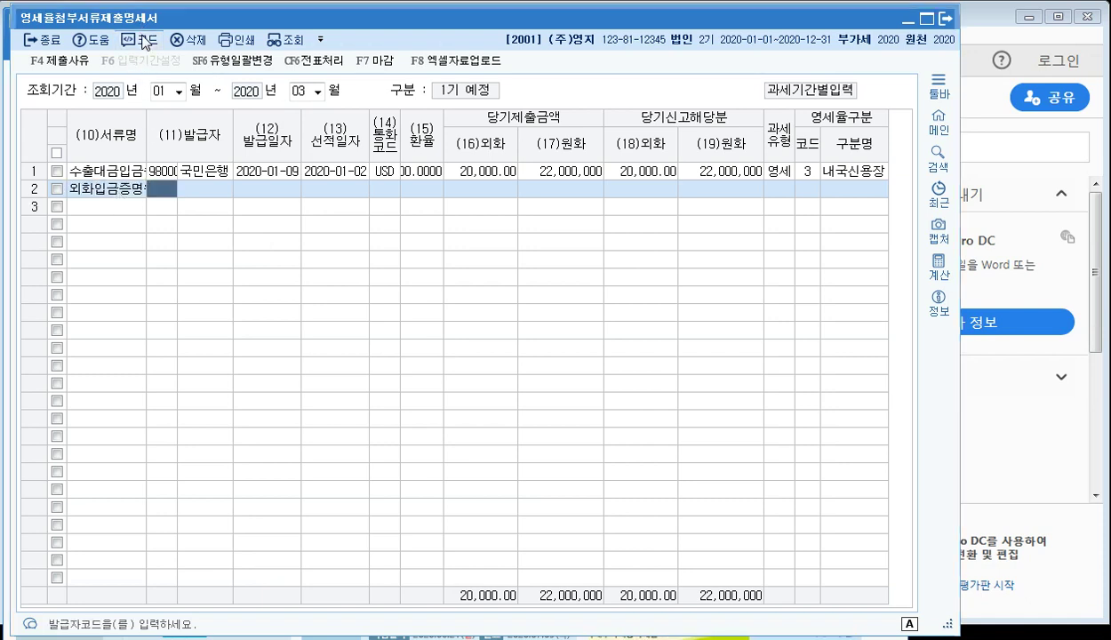
left_click_drag(595, 291, 595, 425)
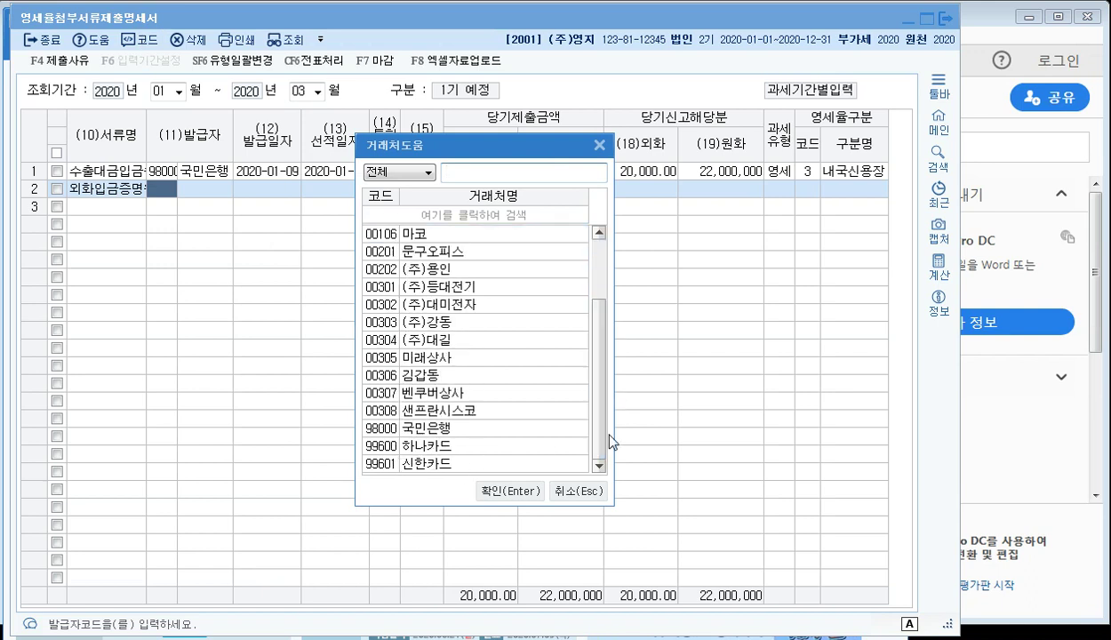
left_click(426, 427)
left_click(502, 491)
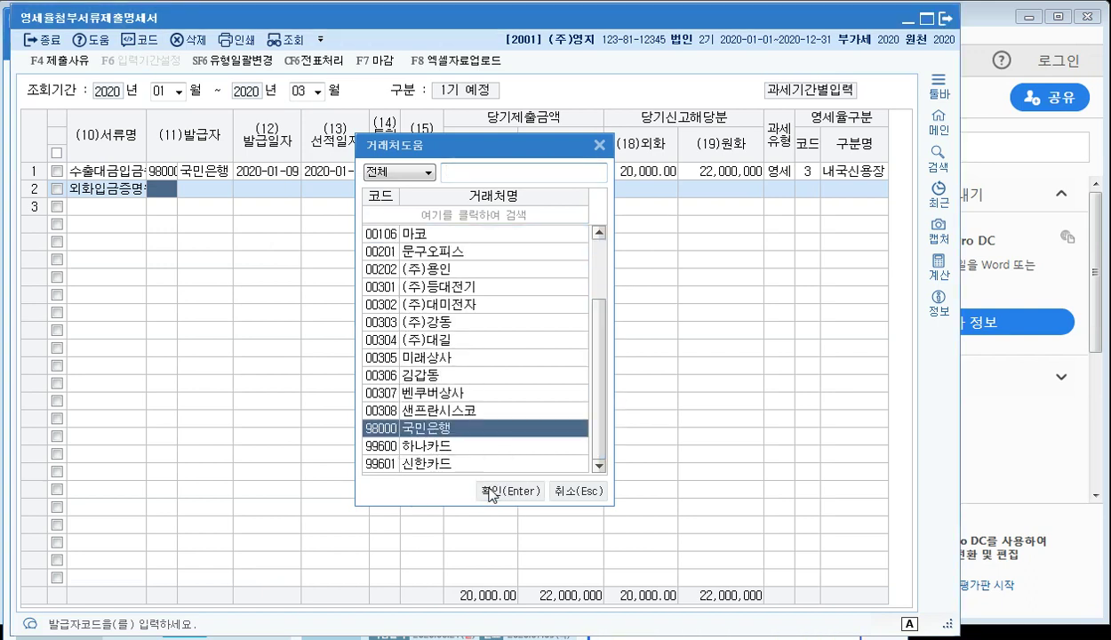
key("Return")
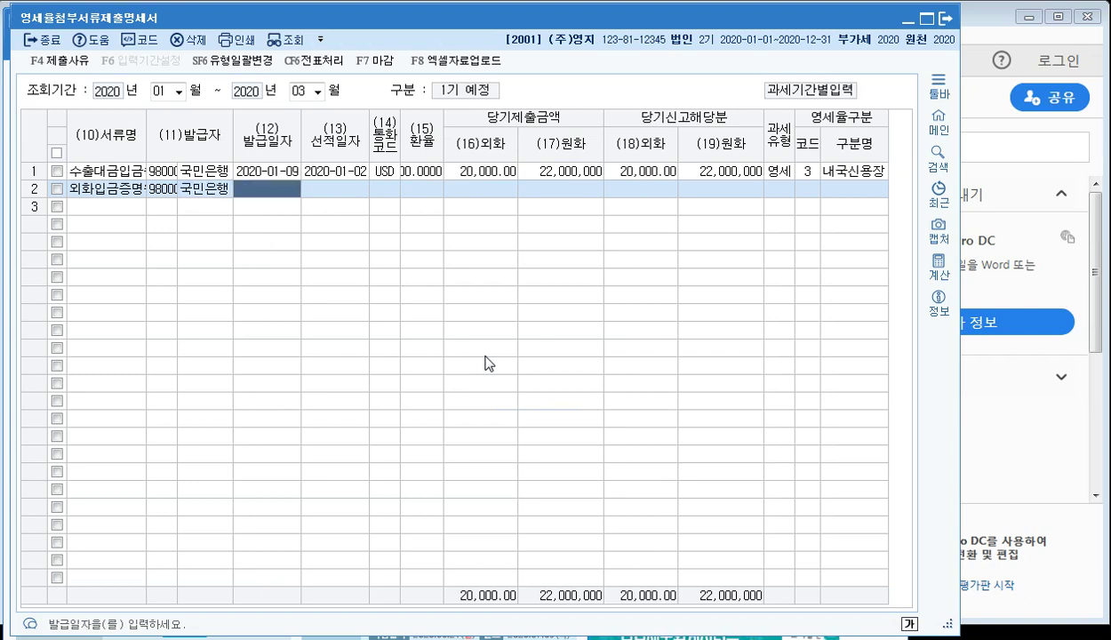
Set line 2's 발급일자 to 2020-02-23 and its 선적일자 to 2020-02-05
type("2020-02-")
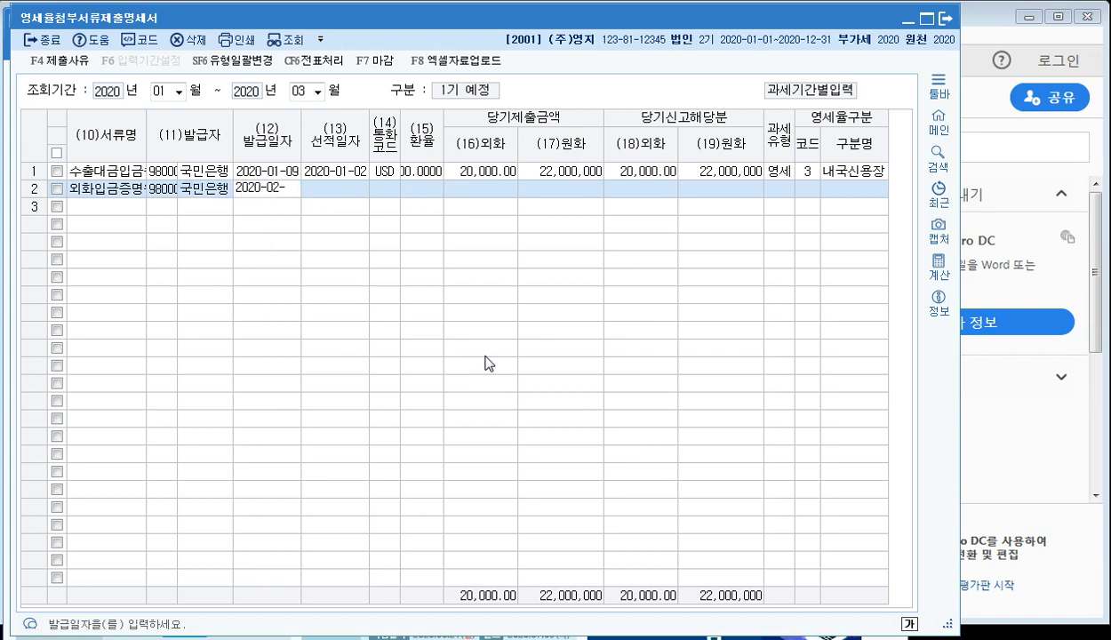
key("BackSpace")
key("BackSpace")
key("BackSpace")
key("BackSpace")
type("0223")
key("Return")
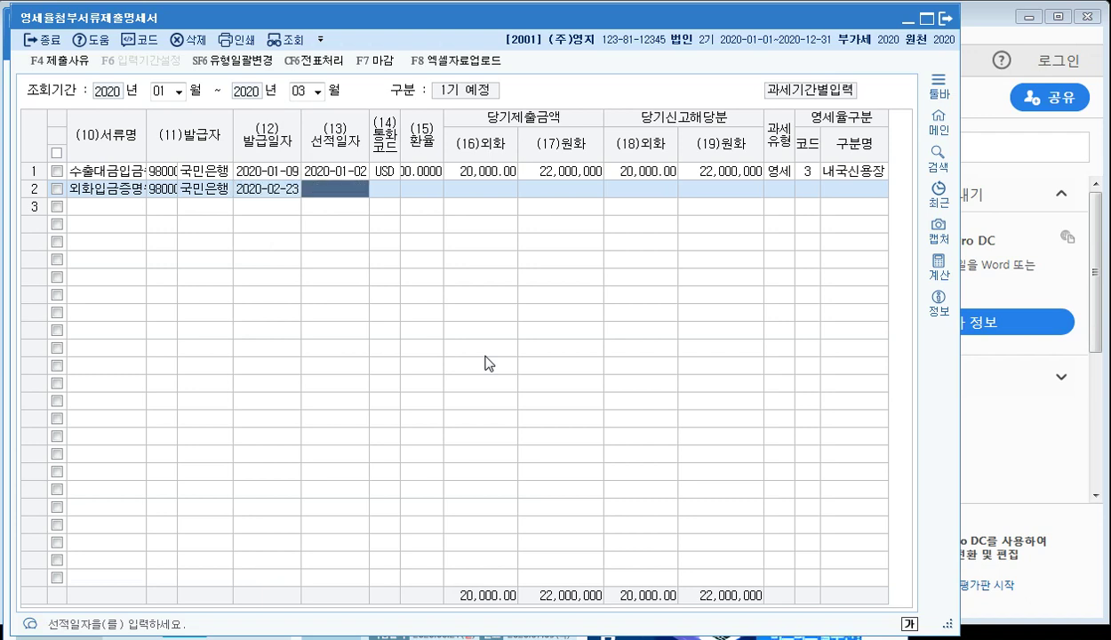
type("2020-0")
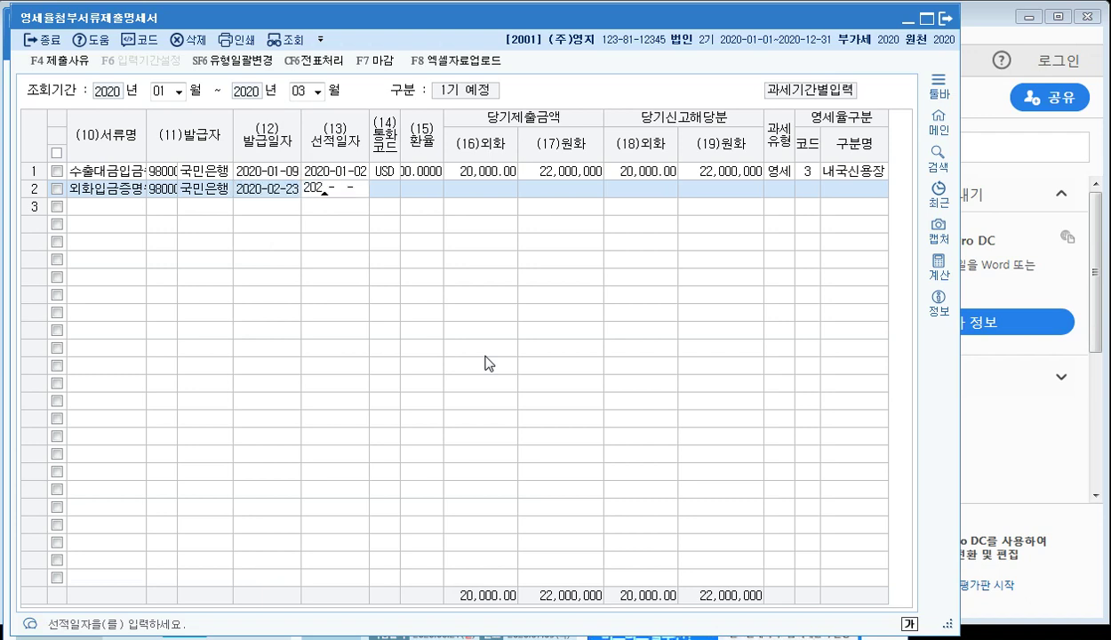
type("2-05")
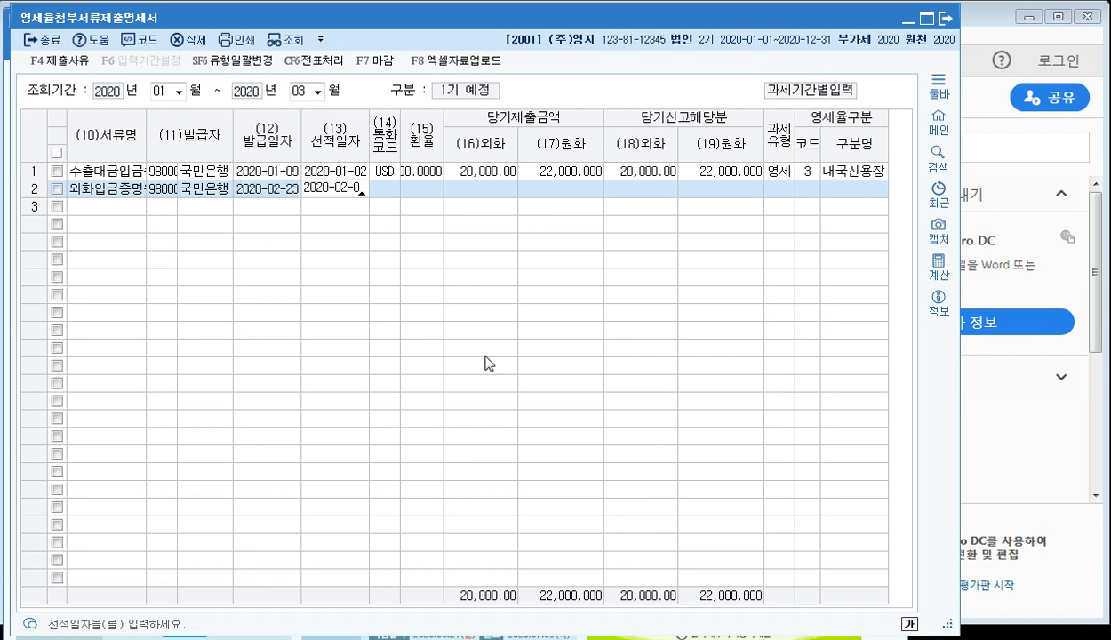
key("Return")
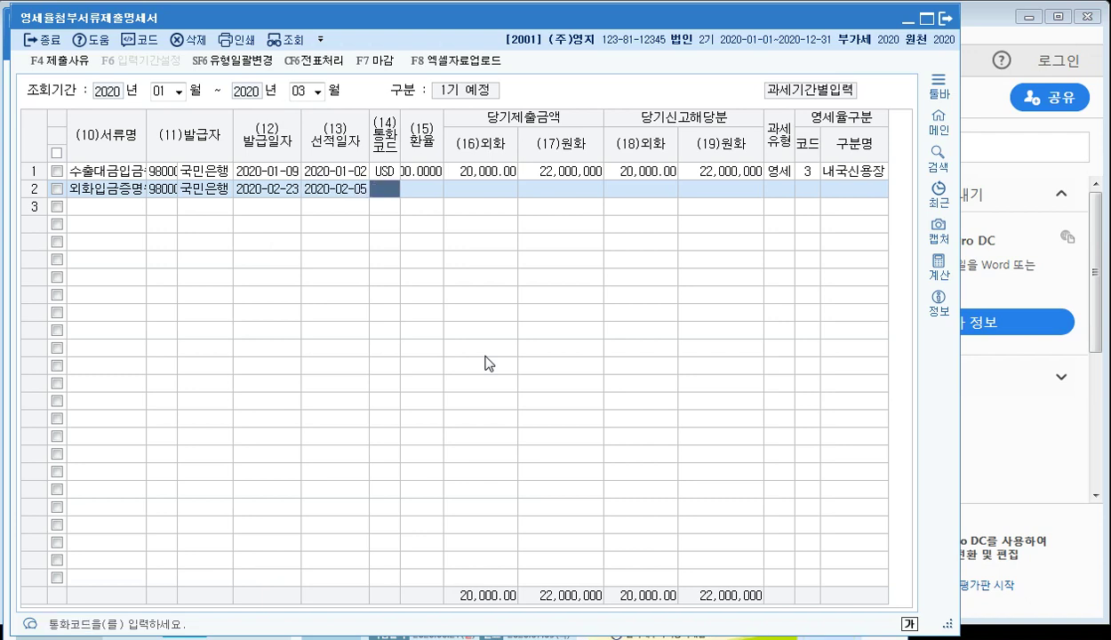
Look up 미국 to set line 2's 통화코드 to USD, and enter 1200 as the 환율
left_click(142, 38)
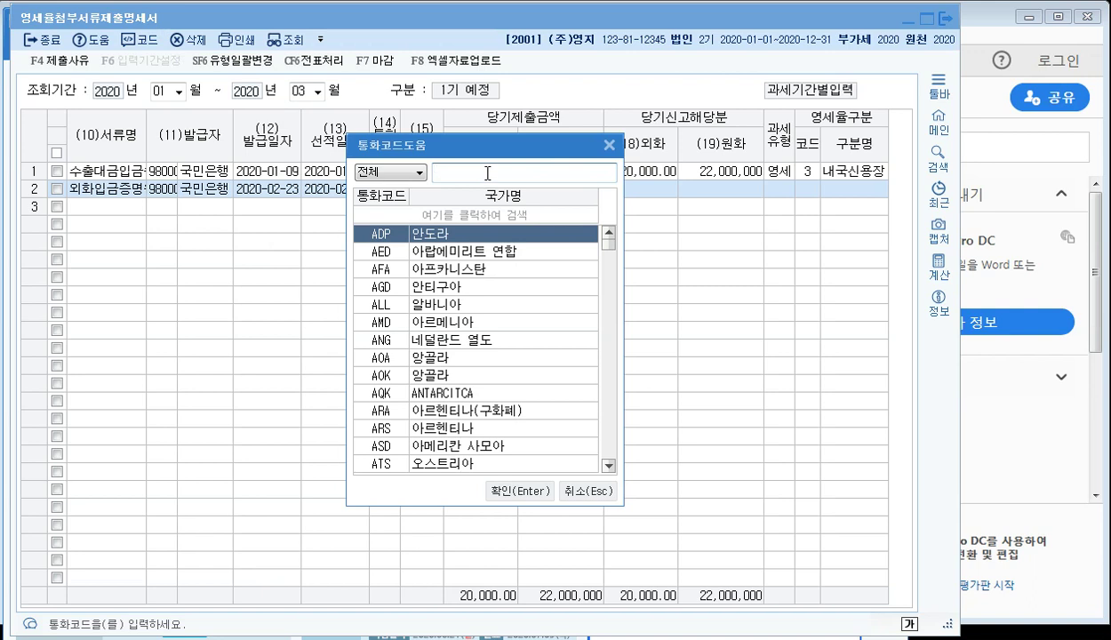
type("미국")
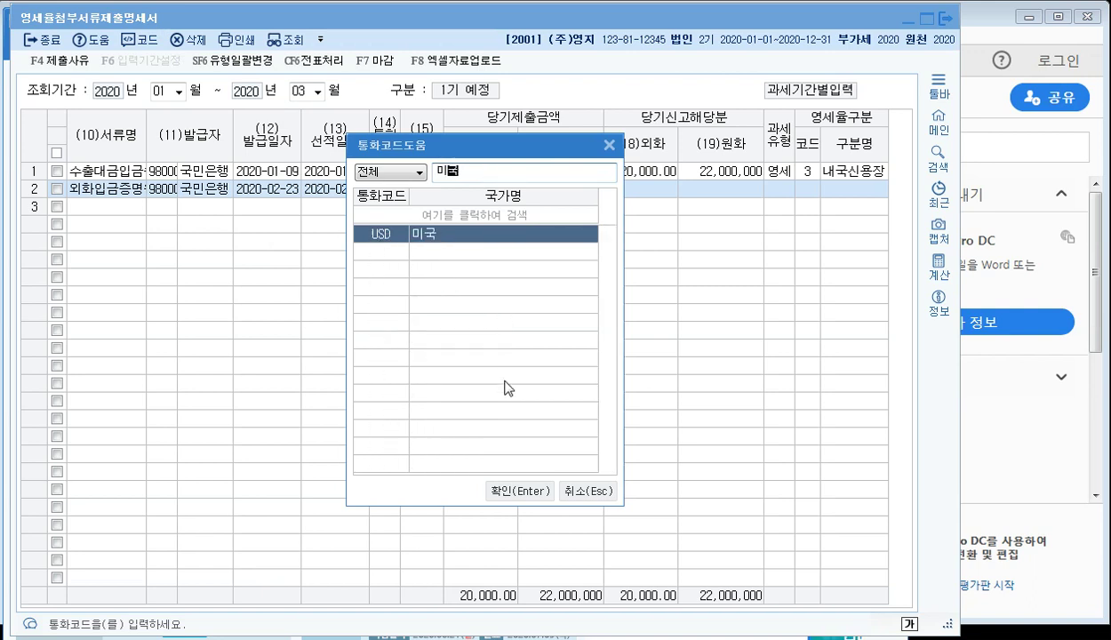
left_click(519, 491)
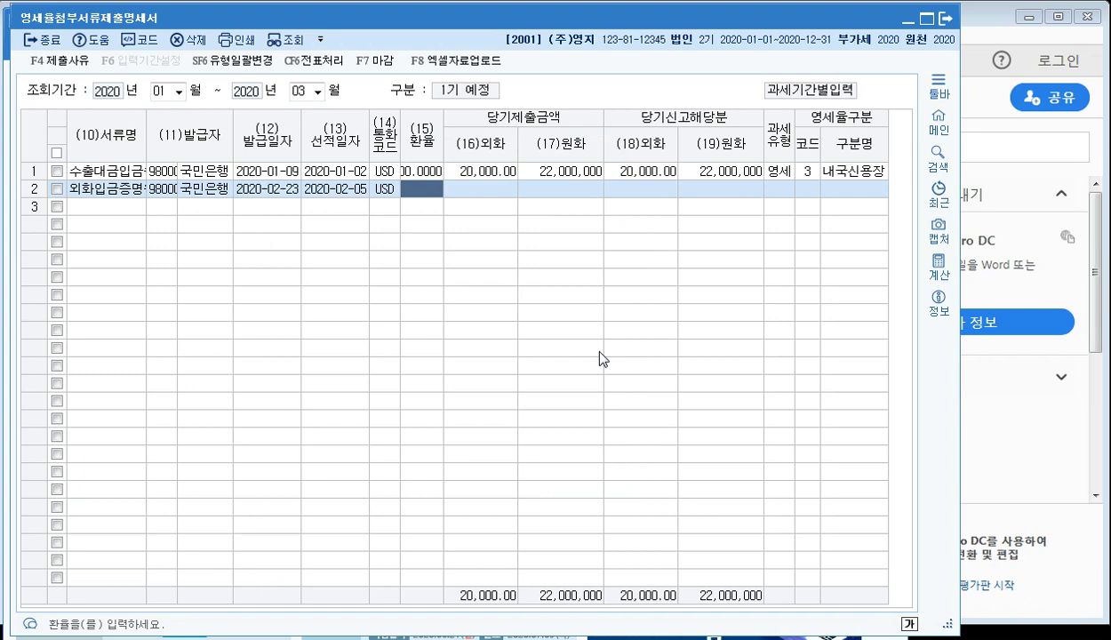
type("1200")
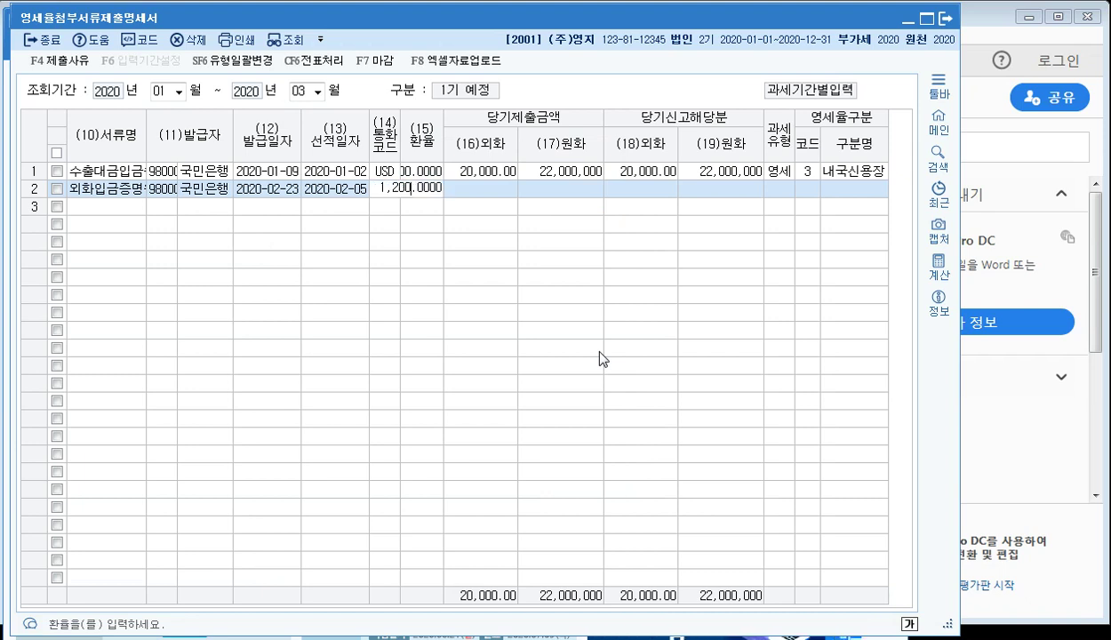
key("Return")
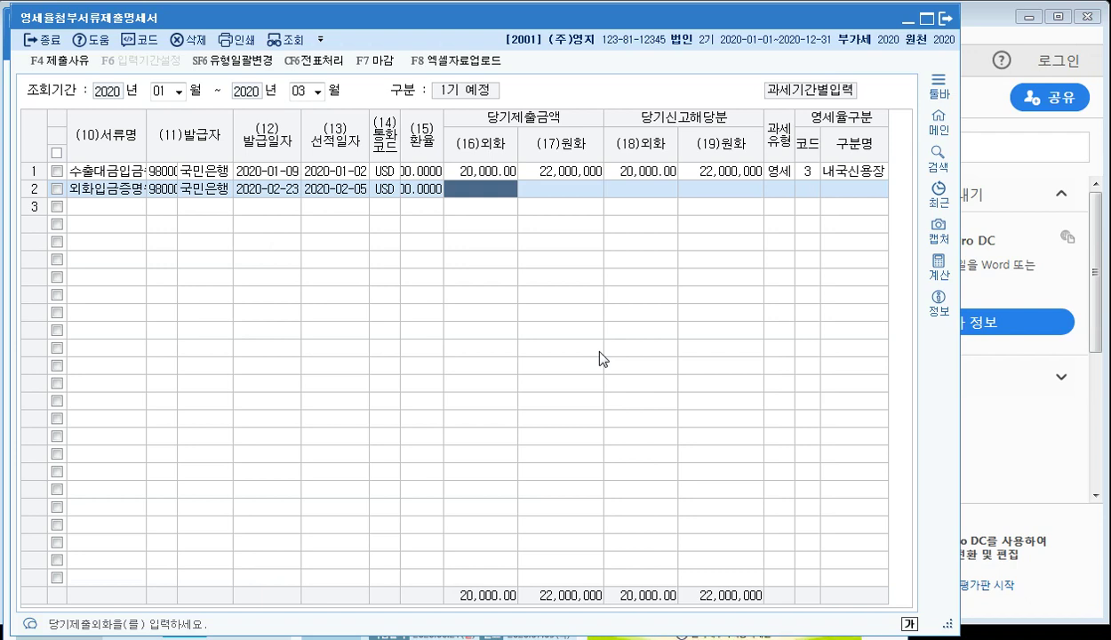
Enter 30,000 as line 2's 당기제출금액 외화 and accept the calculated 원화 and 당기신고해당분 amounts
type("300000.00")
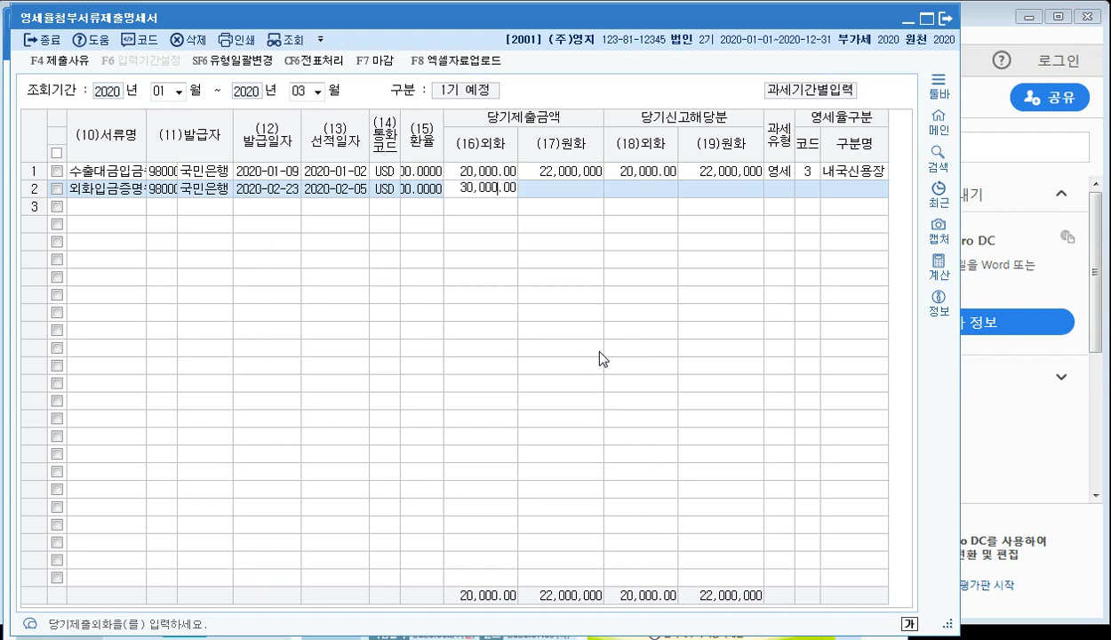
key("Return")
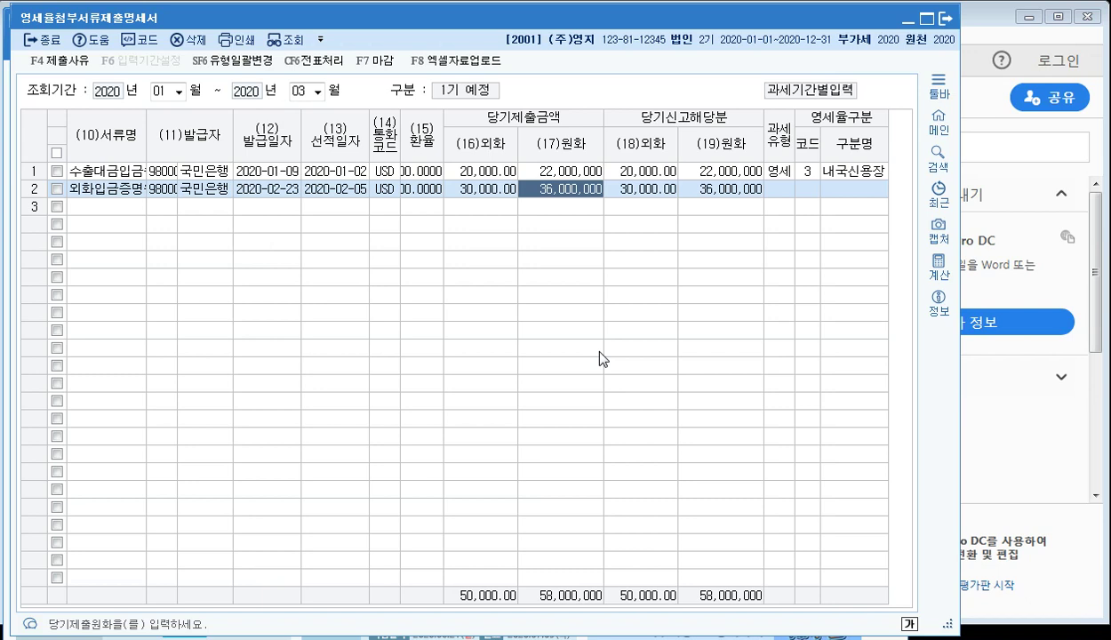
key("Return")
key("Return")
key("Return")
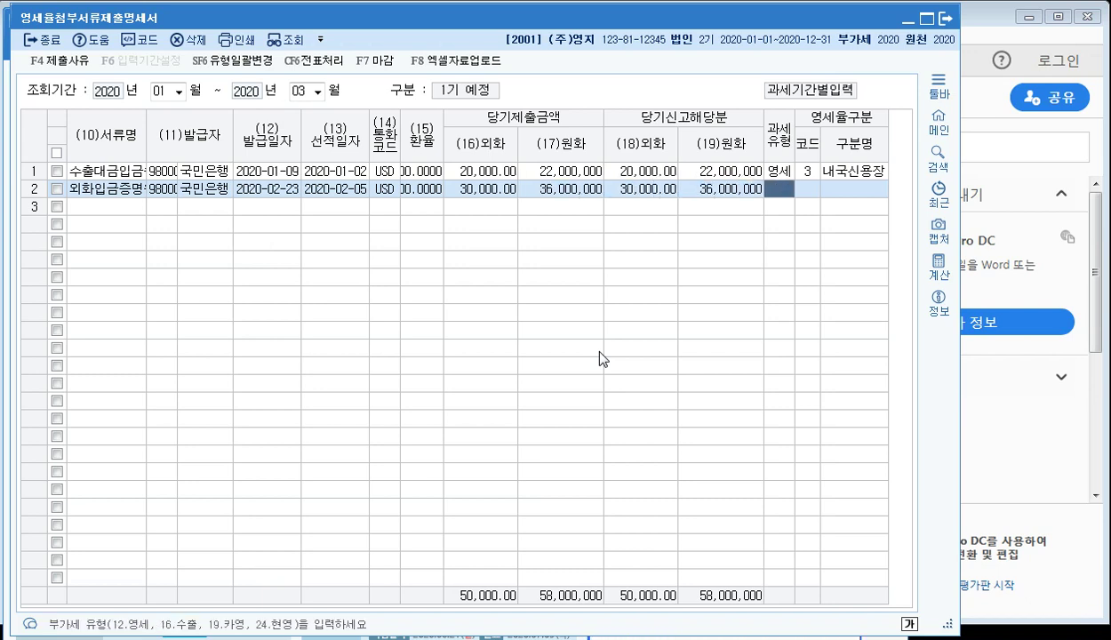
Set line 2's 과세유형 to 12.영세 and its 영세율구분 to code 3, 내국신용장·구매확인서에 의하여 공급하는 재화, and close the form
type("12")
key("Return")
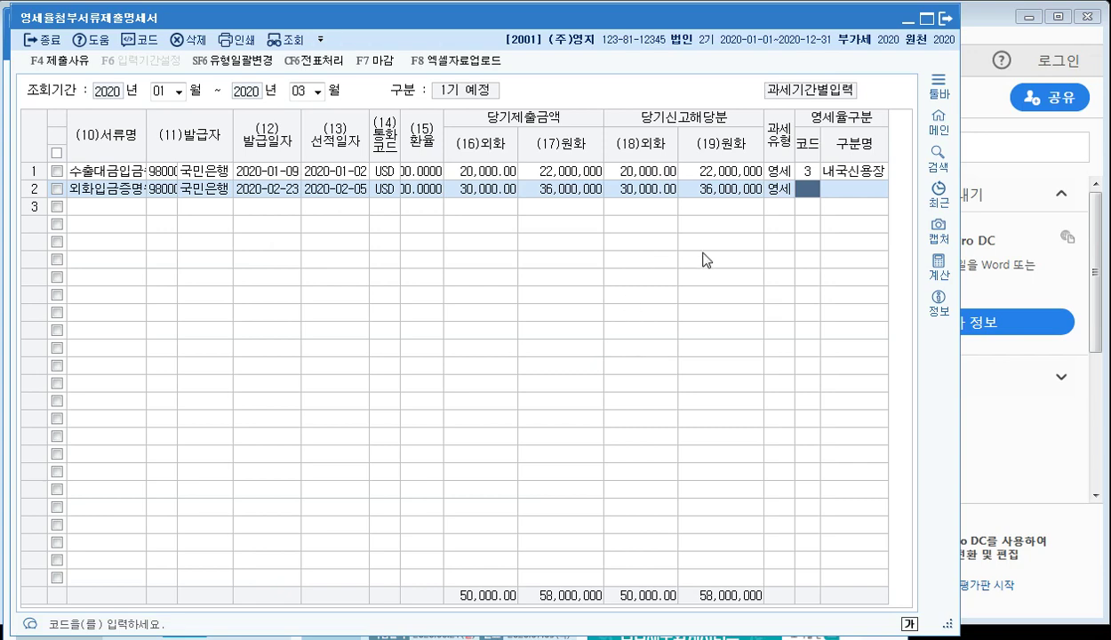
left_click(145, 43)
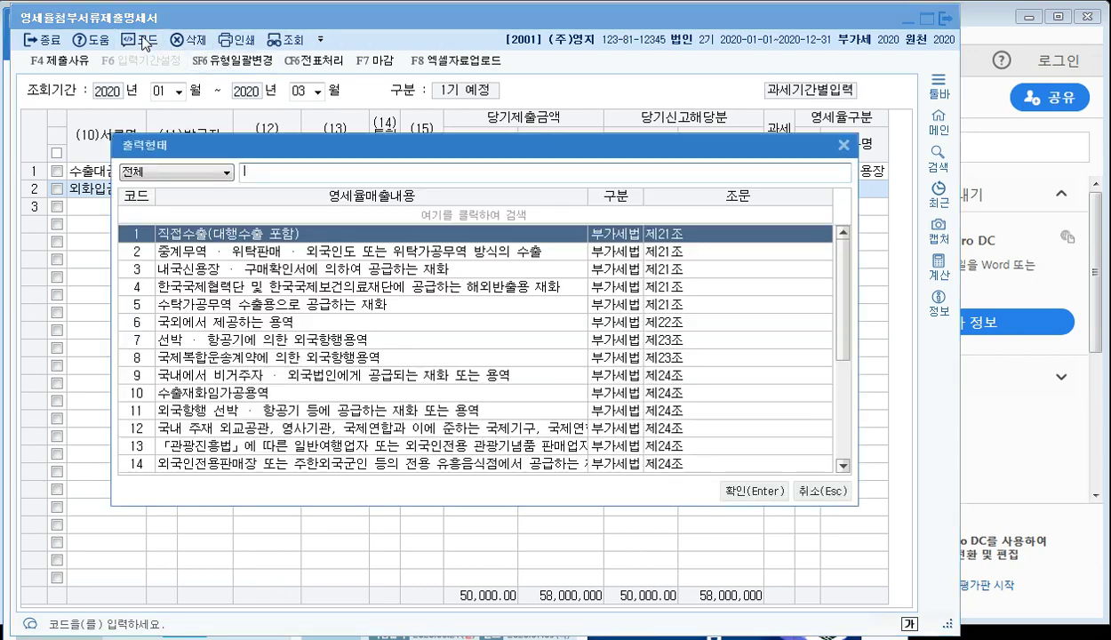
left_click(211, 271)
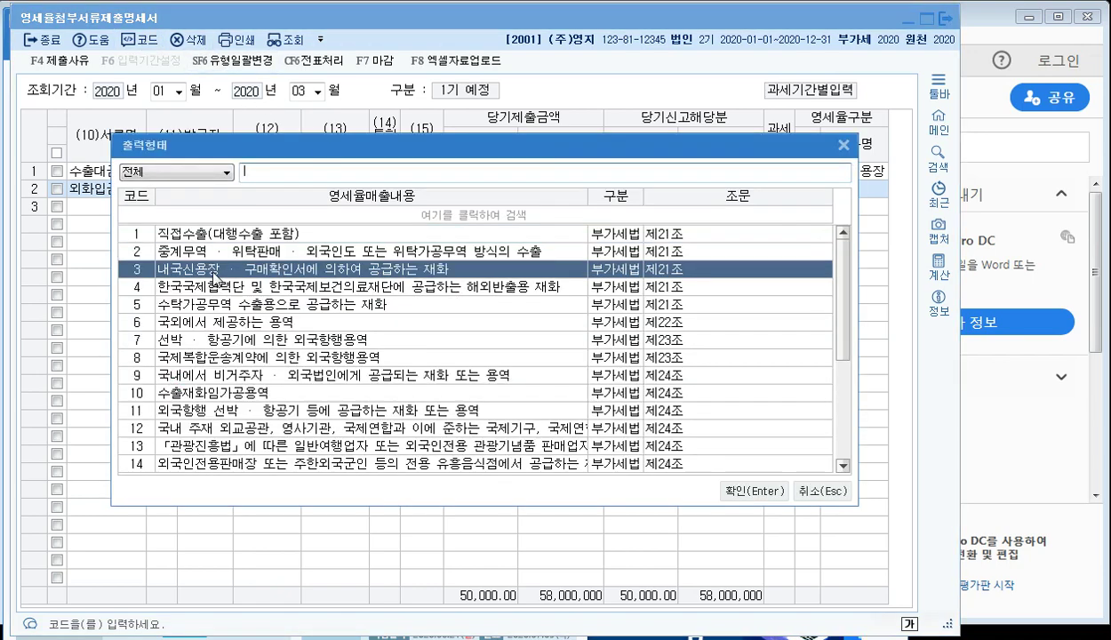
left_click(747, 492)
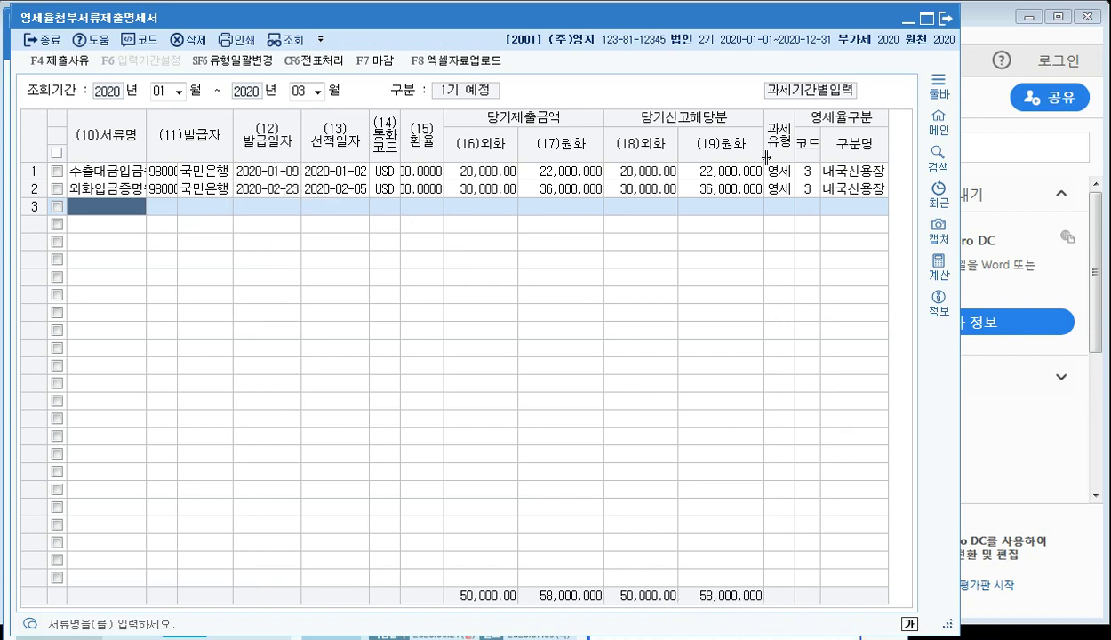
left_click(944, 20)
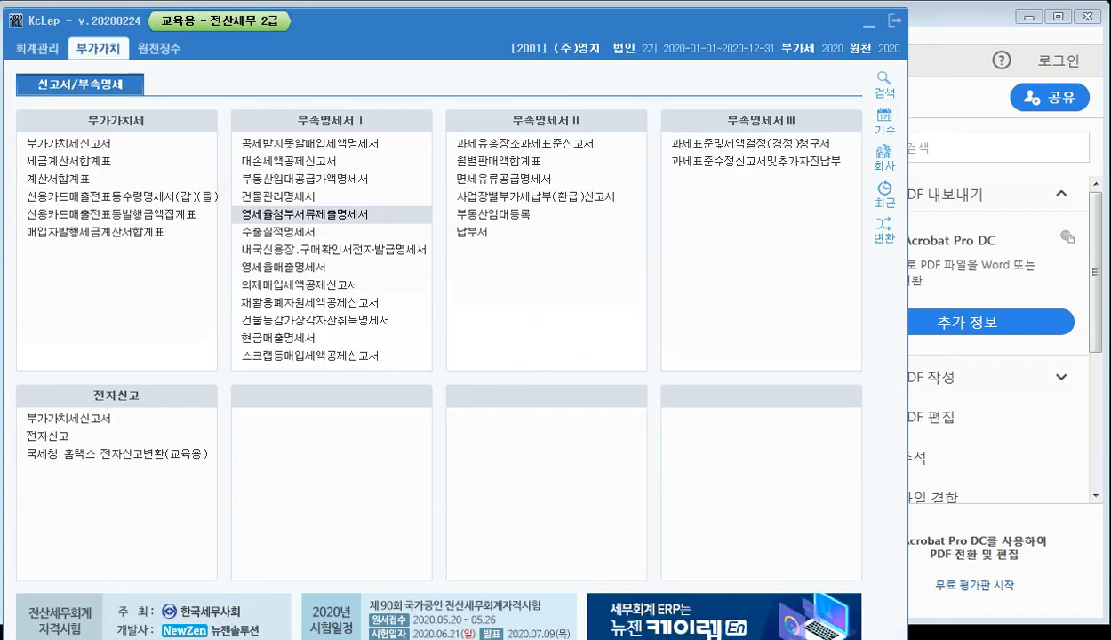
Switch to the textbook PDF in Adobe Acrobat Reader and review the 영세율첨부서류 제출명세서 practice question, its 풀이 and the preceding 적용기준 section
key("alt+Tab")
scroll(540, 411, "down", 3)
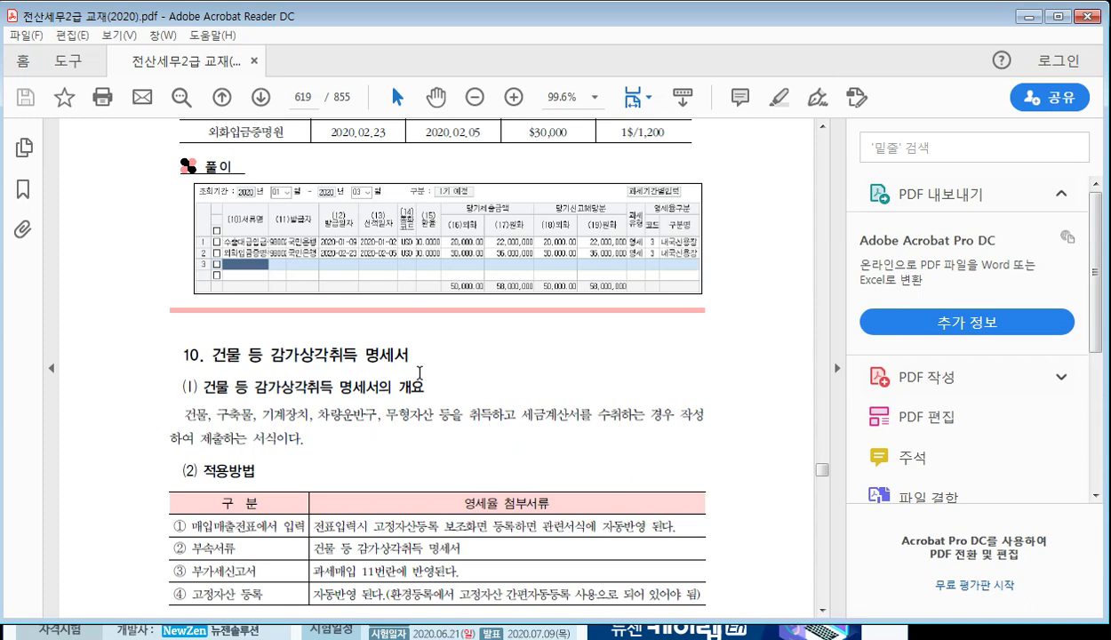
scroll(410, 360, "up", 3)
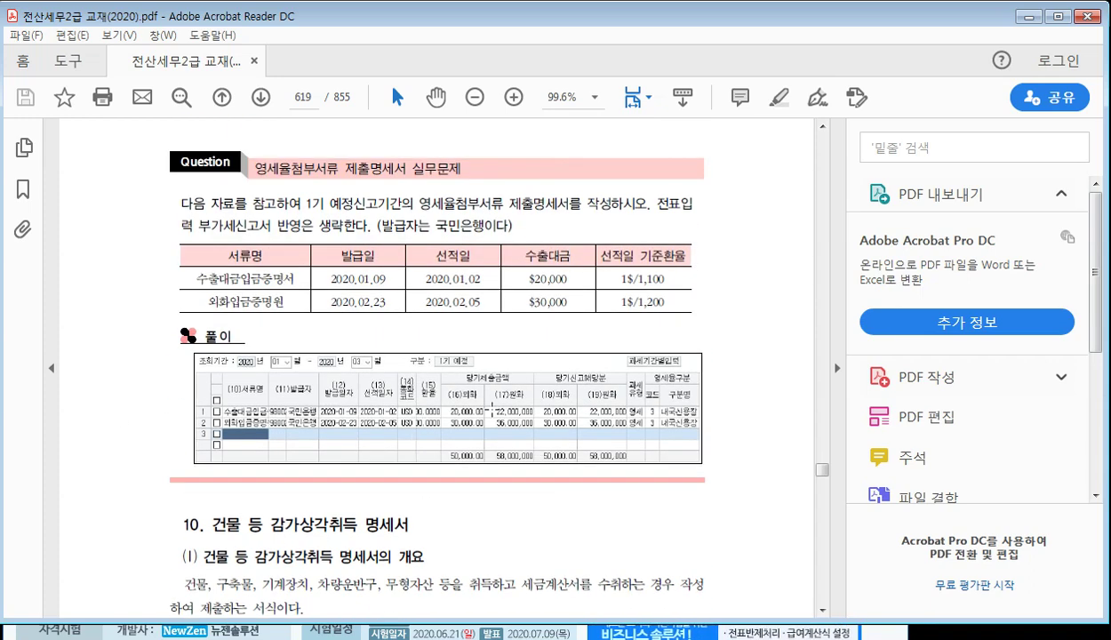
scroll(473, 420, "up", 3)
scroll(473, 419, "up", 10)
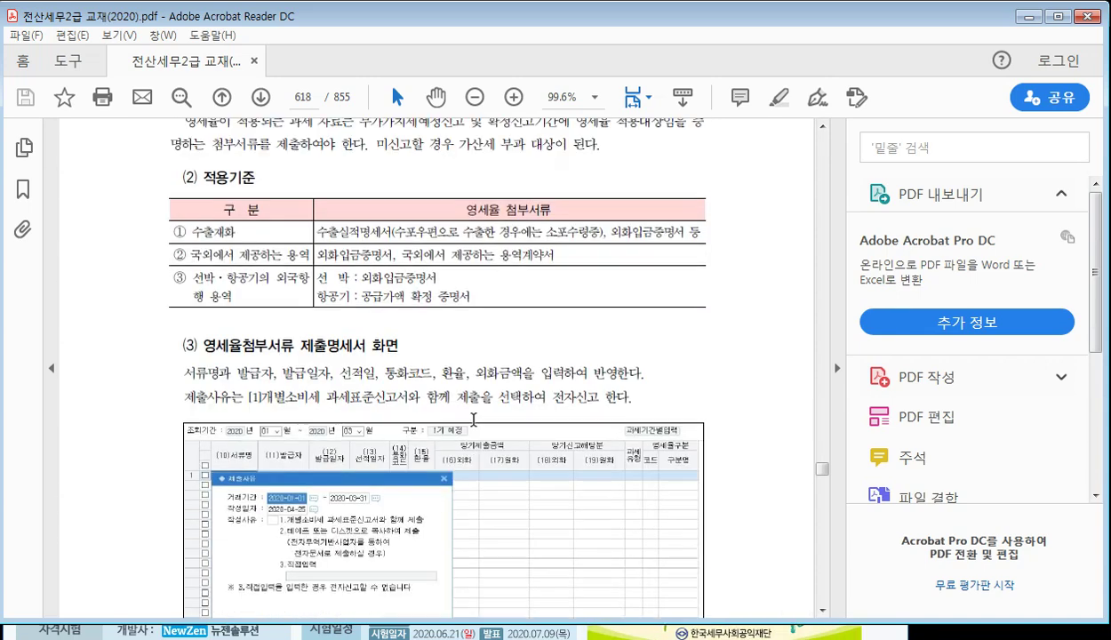